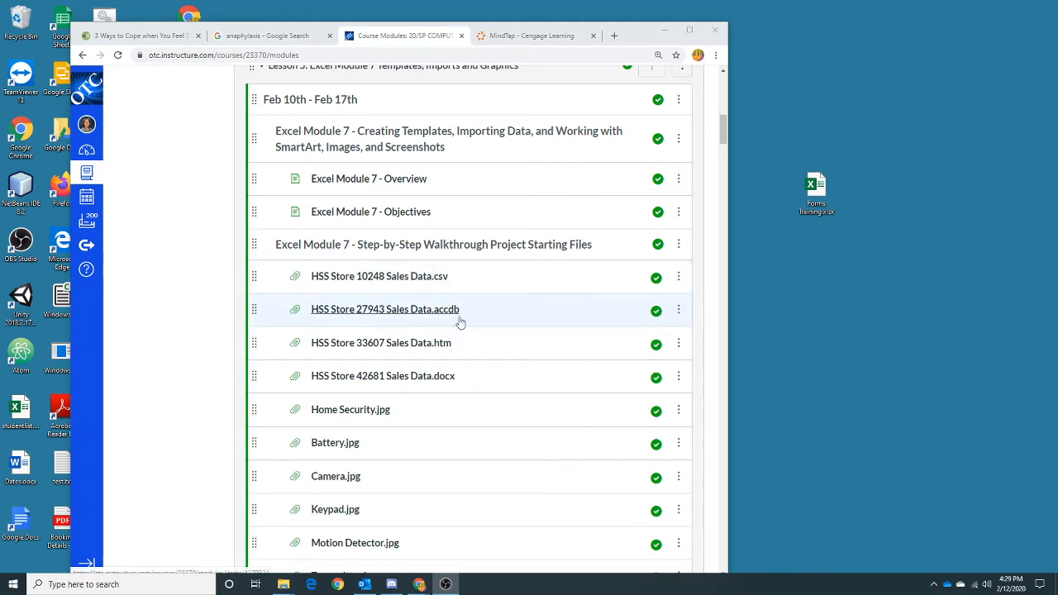
- Switch to the MindTap tab and read the Excel Module 7 Home Security Systems project introduction and figures
click(548, 34)
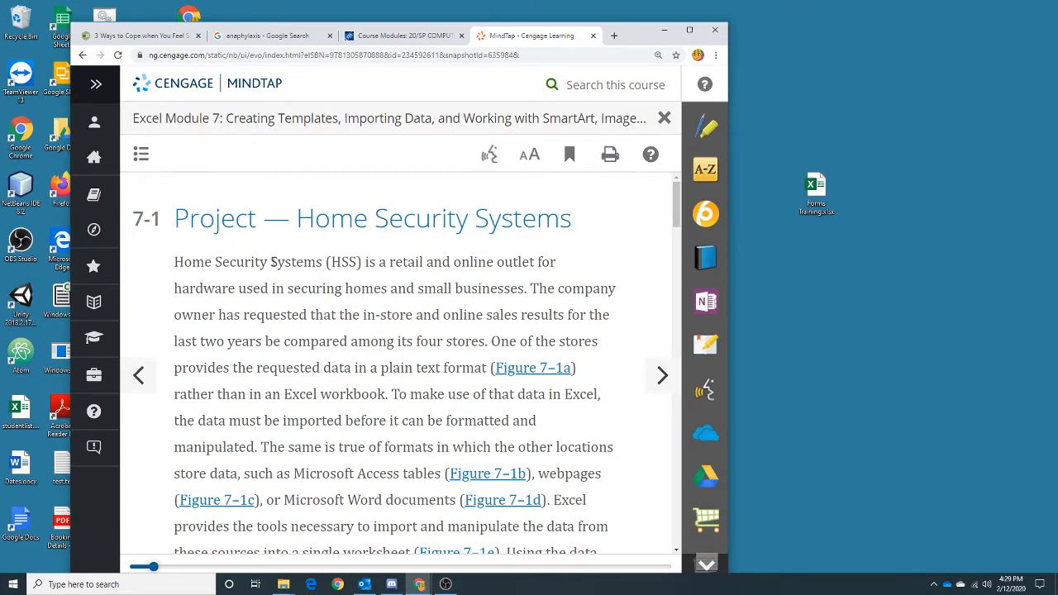
scroll(272, 261, down, 3)
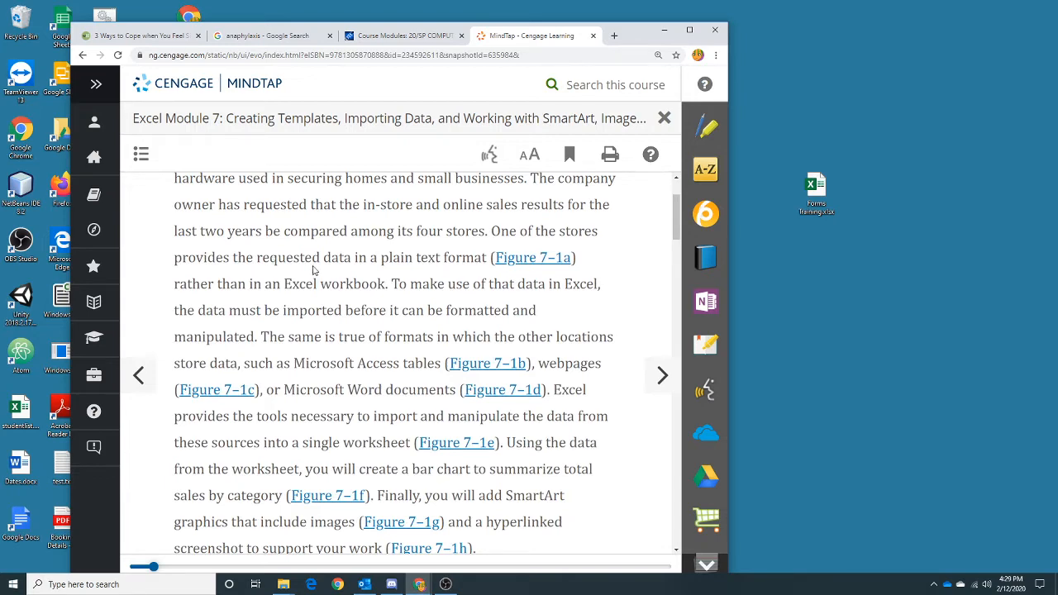
scroll(313, 269, down, 3)
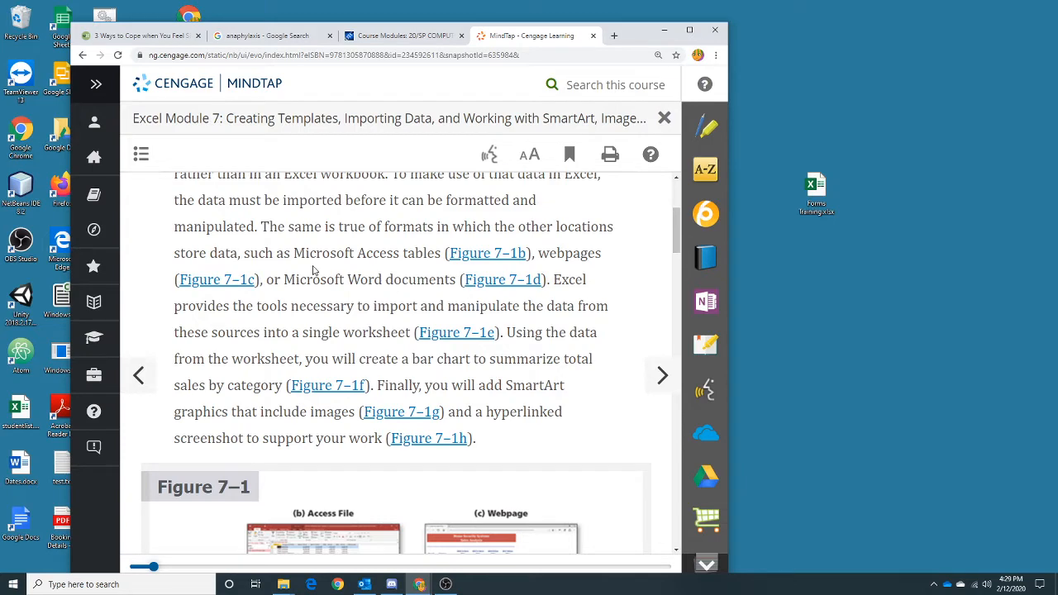
scroll(313, 269, down, 1)
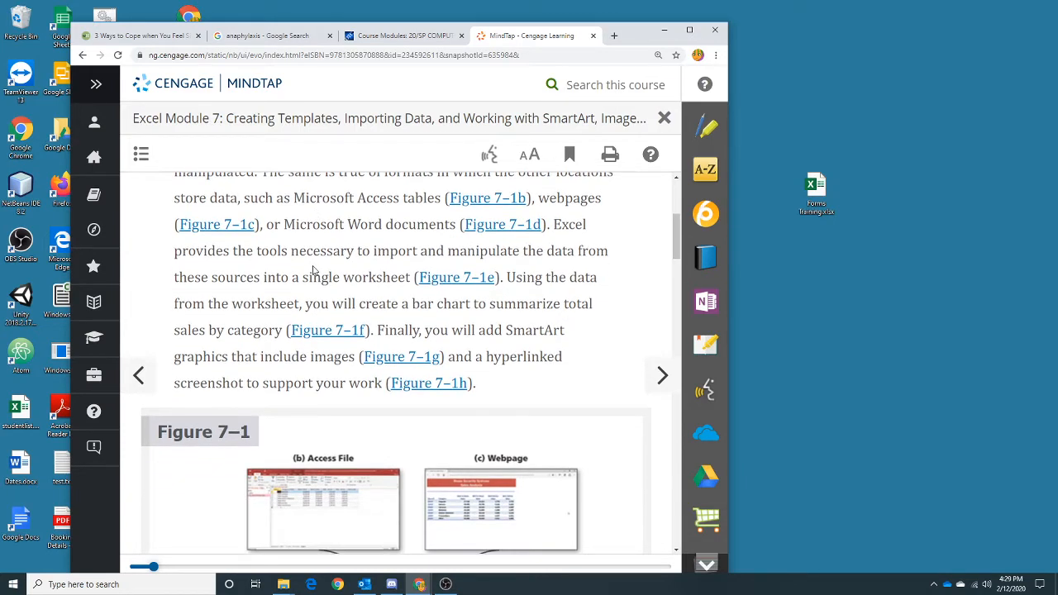
scroll(314, 269, down, 1)
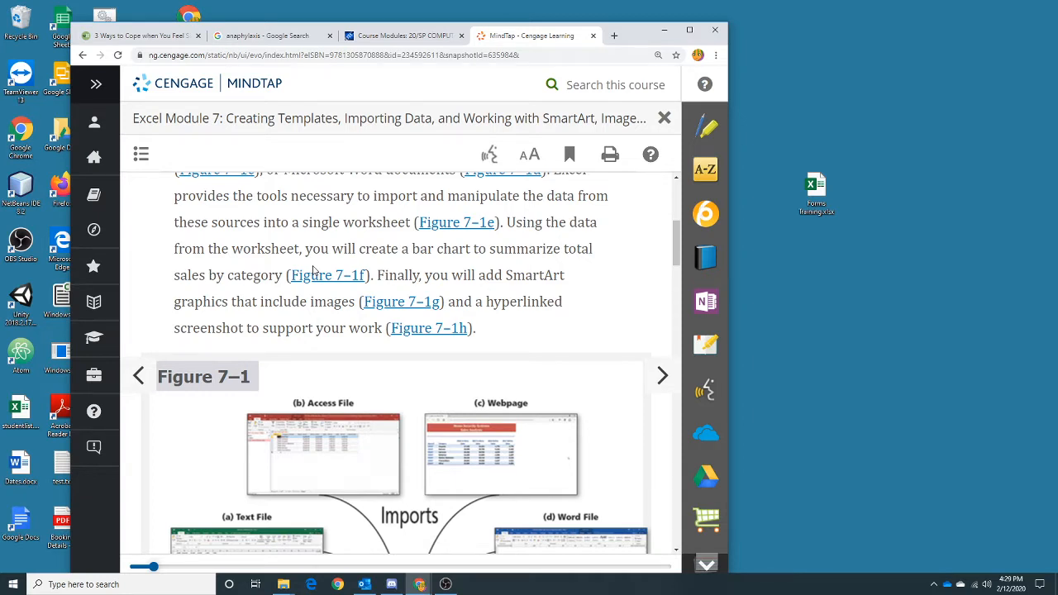
scroll(313, 270, down, 2)
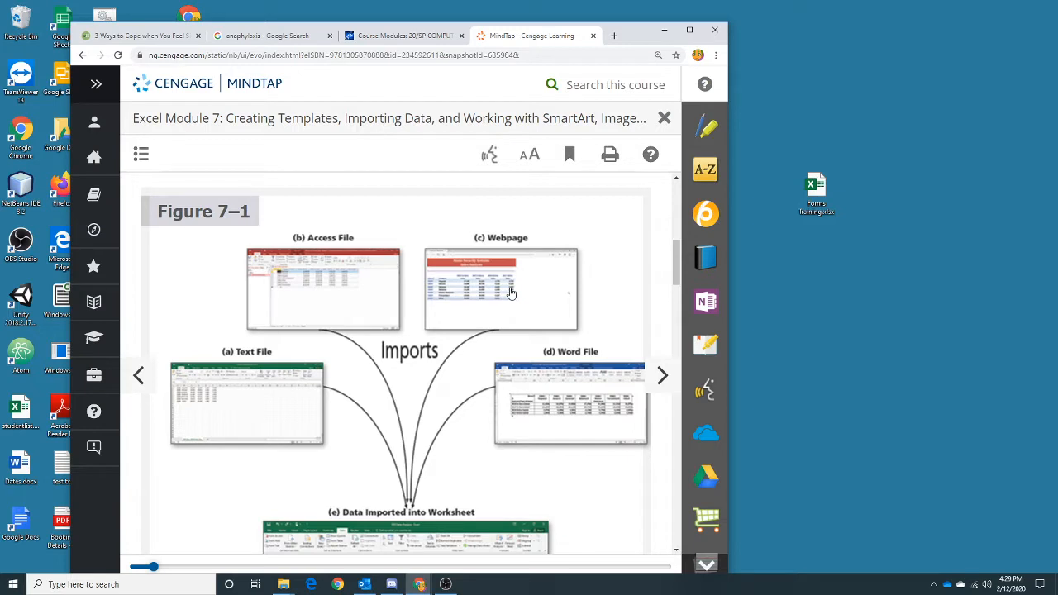
scroll(525, 387, down, 2)
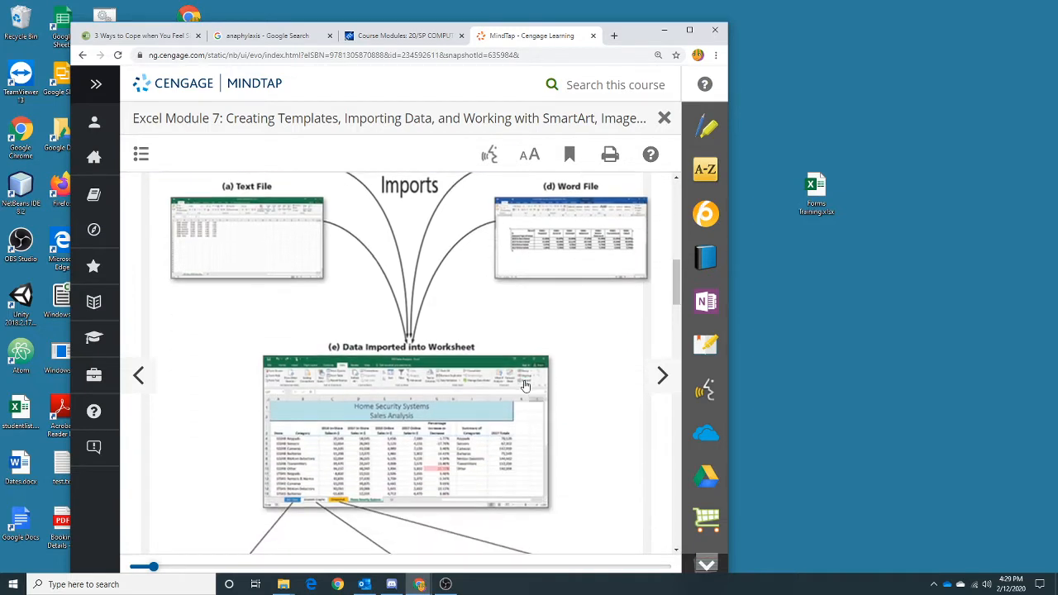
scroll(525, 386, down, 2)
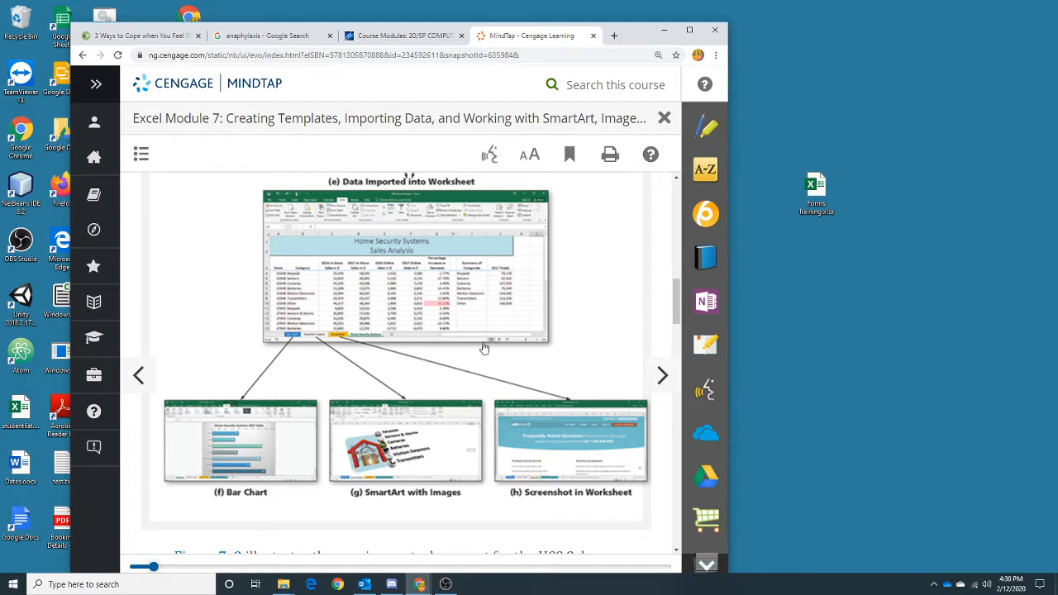
scroll(484, 348, down, 4)
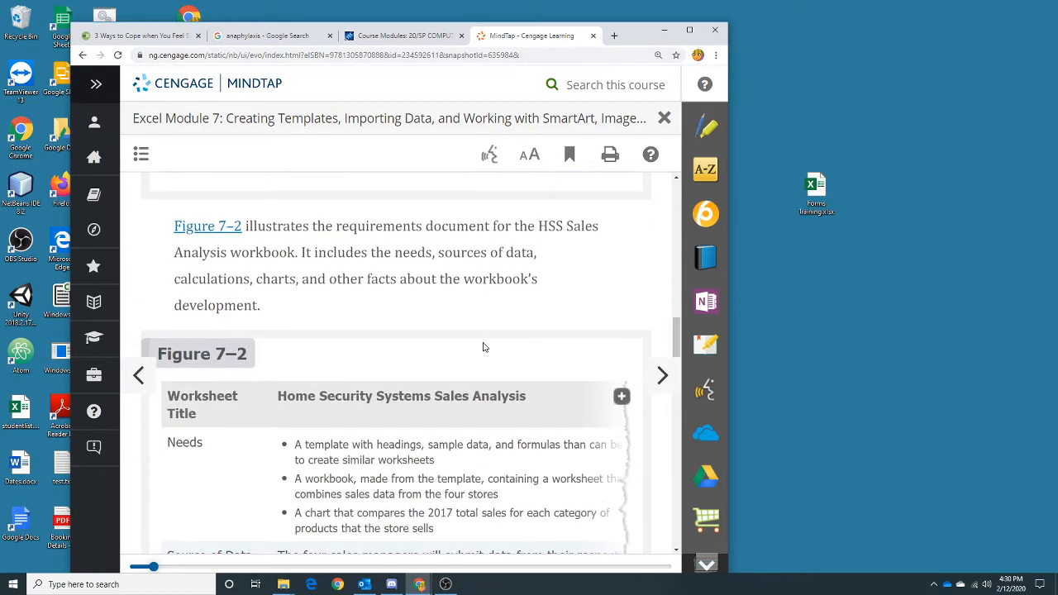
scroll(485, 348, down, 1)
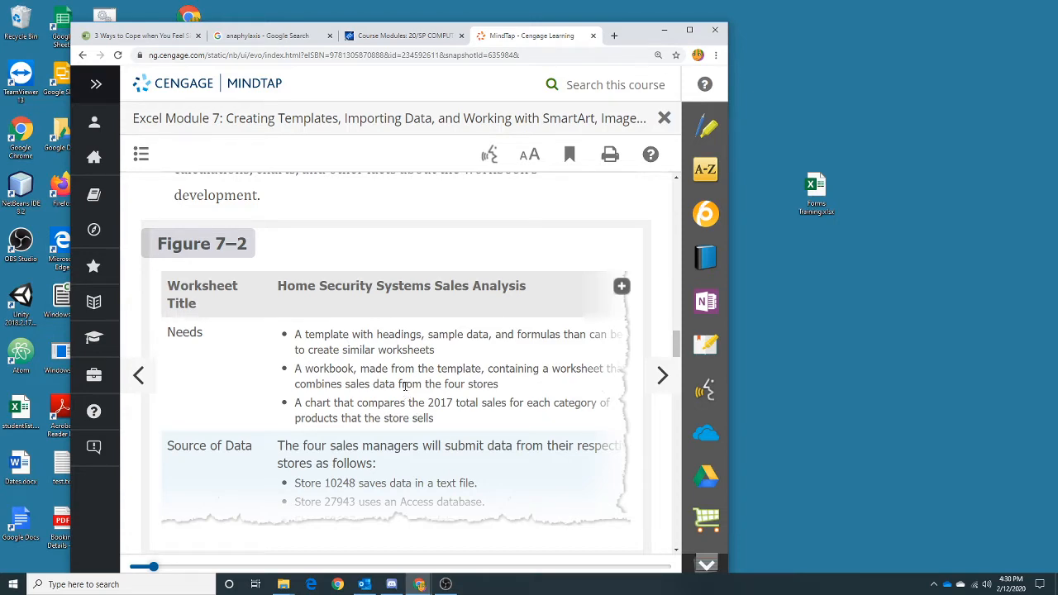
scroll(357, 316, down, 2)
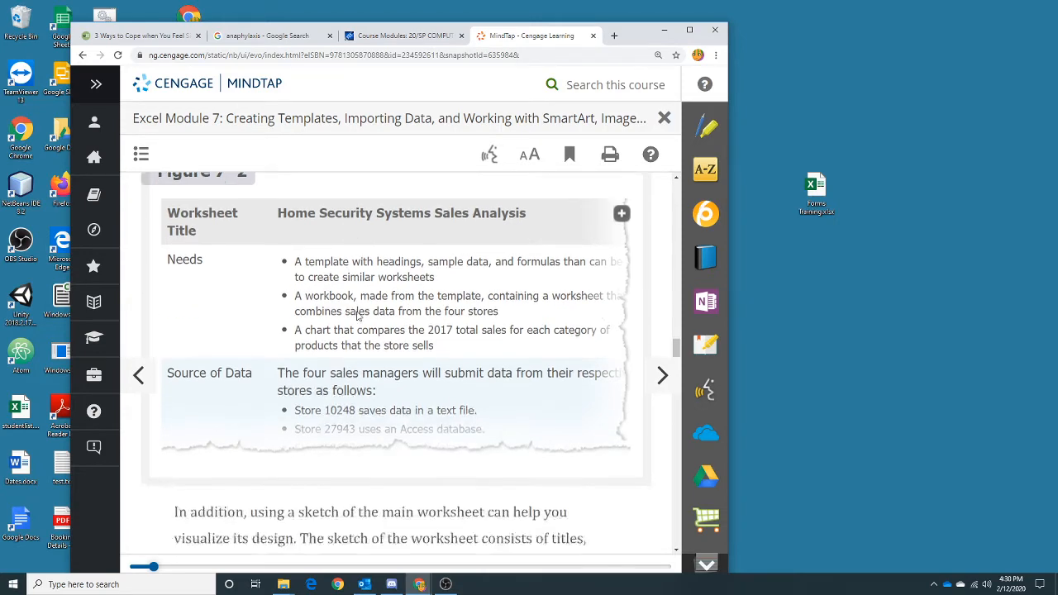
scroll(357, 318, down, 6)
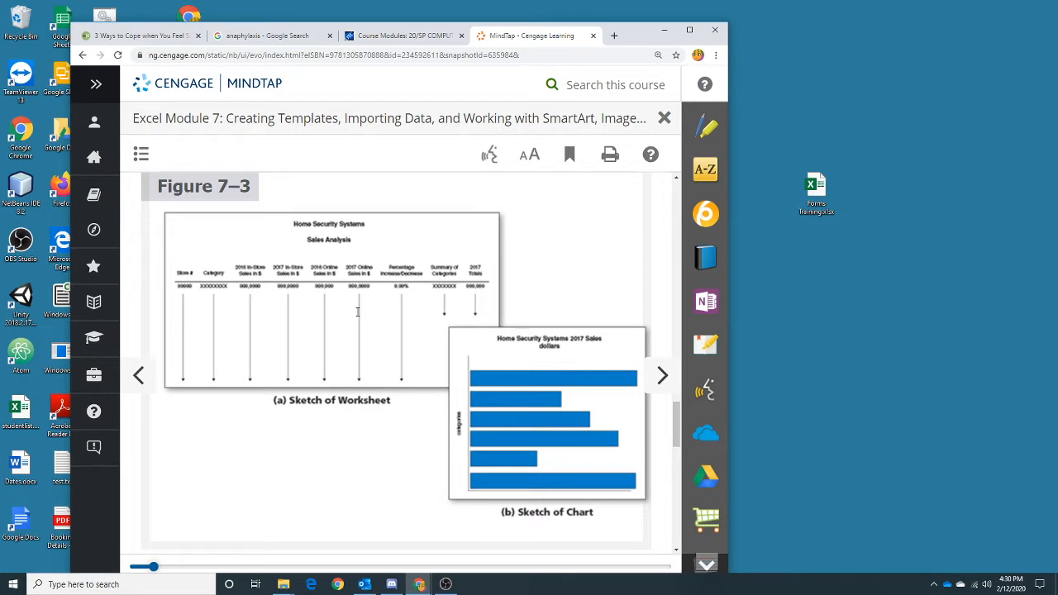
- Maximize the browser window, read the module's roadmap of activities and advance to the next page
click(689, 30)
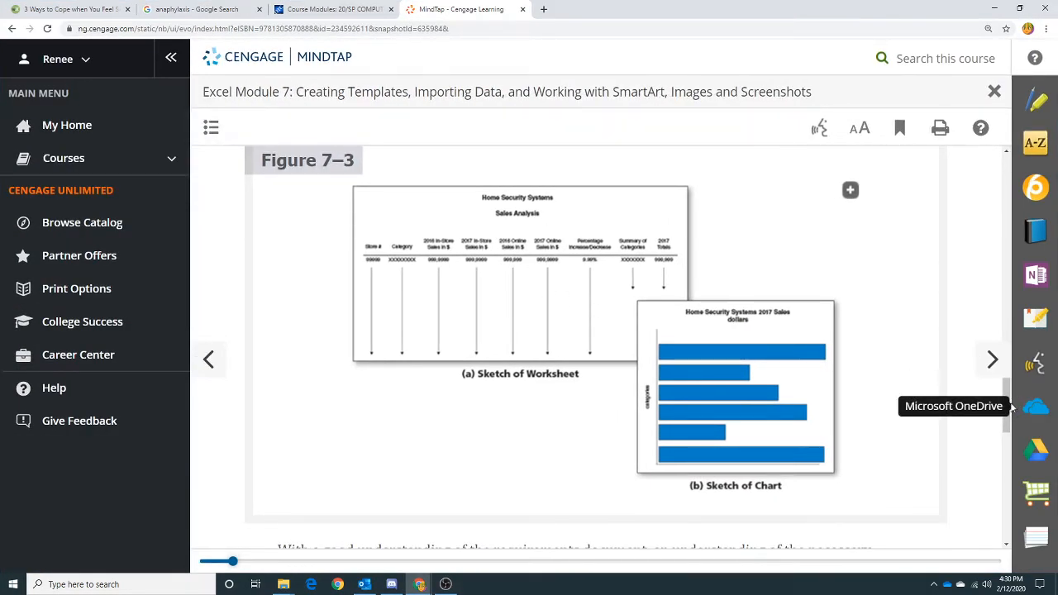
drag(1004, 394, 1004, 438)
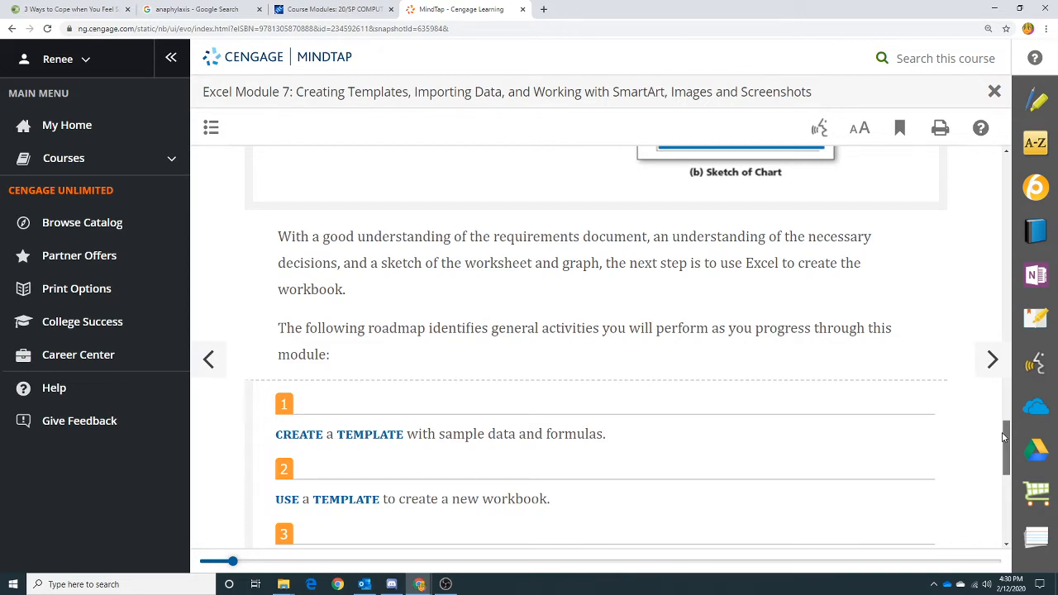
drag(1005, 436, 1024, 514)
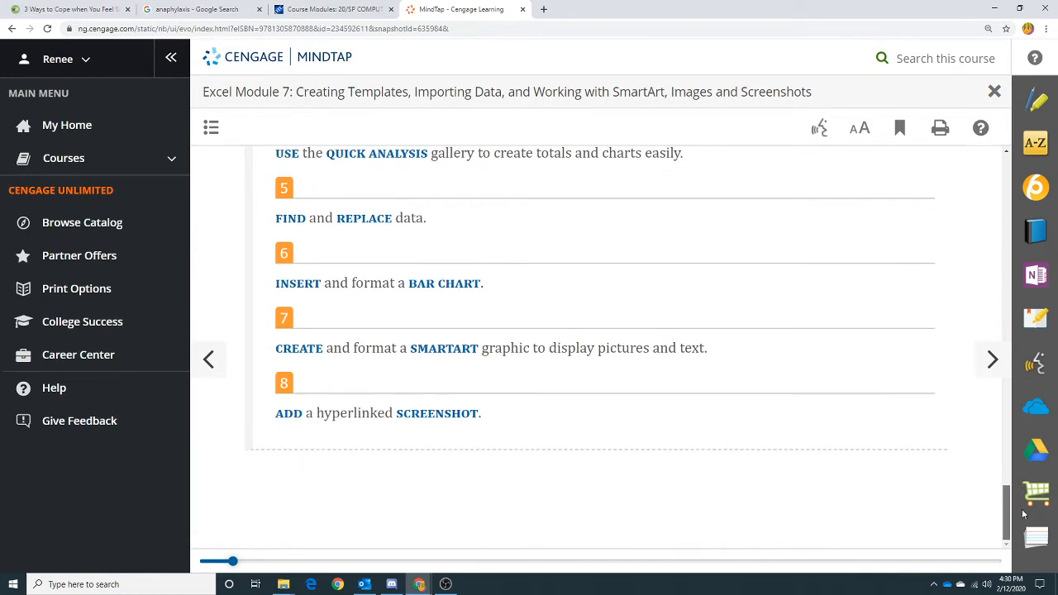
click(993, 359)
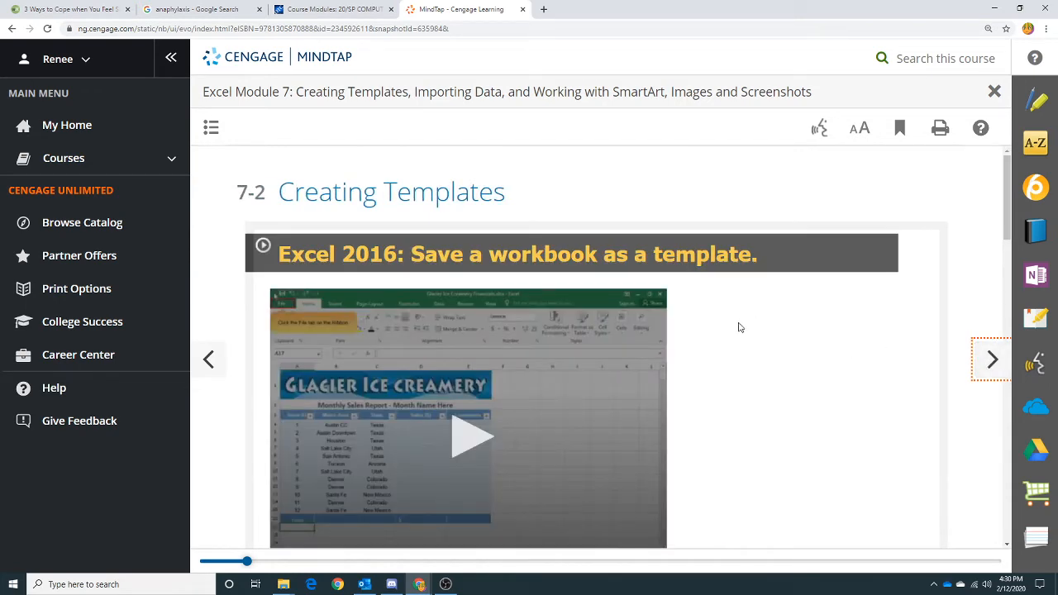
- Read section 7-2 Creating Templates and advance to the page on opening a blank workbook
scroll(722, 330, down, 1)
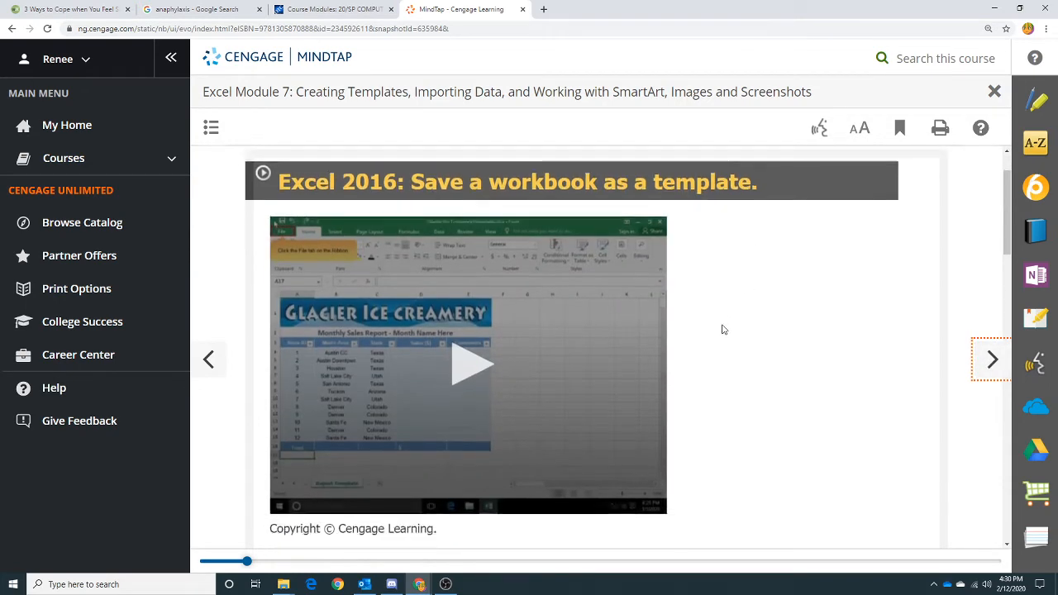
scroll(722, 330, down, 3)
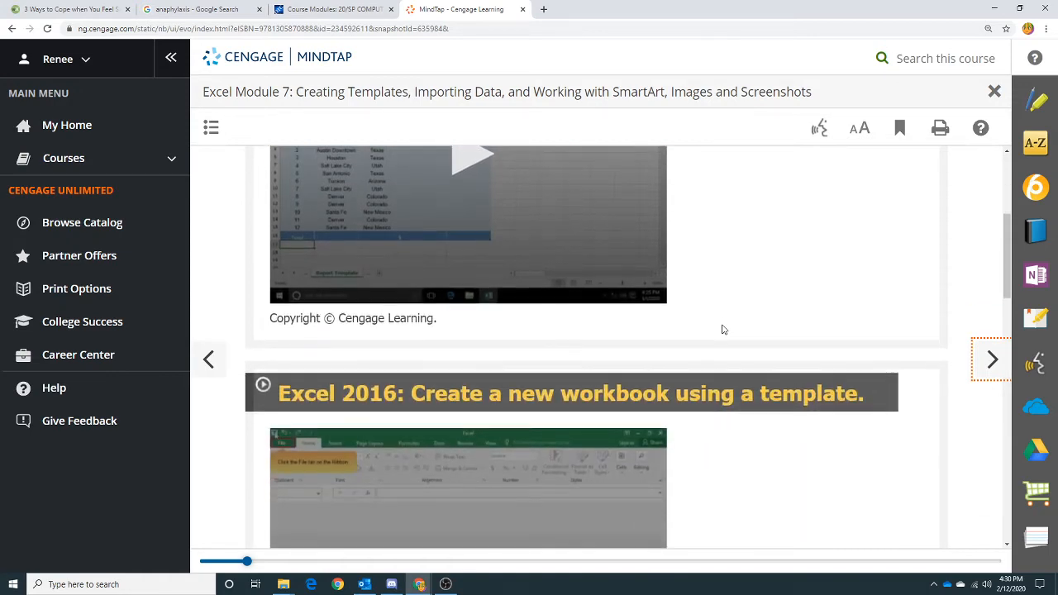
scroll(722, 330, down, 4)
scroll(722, 330, down, 3)
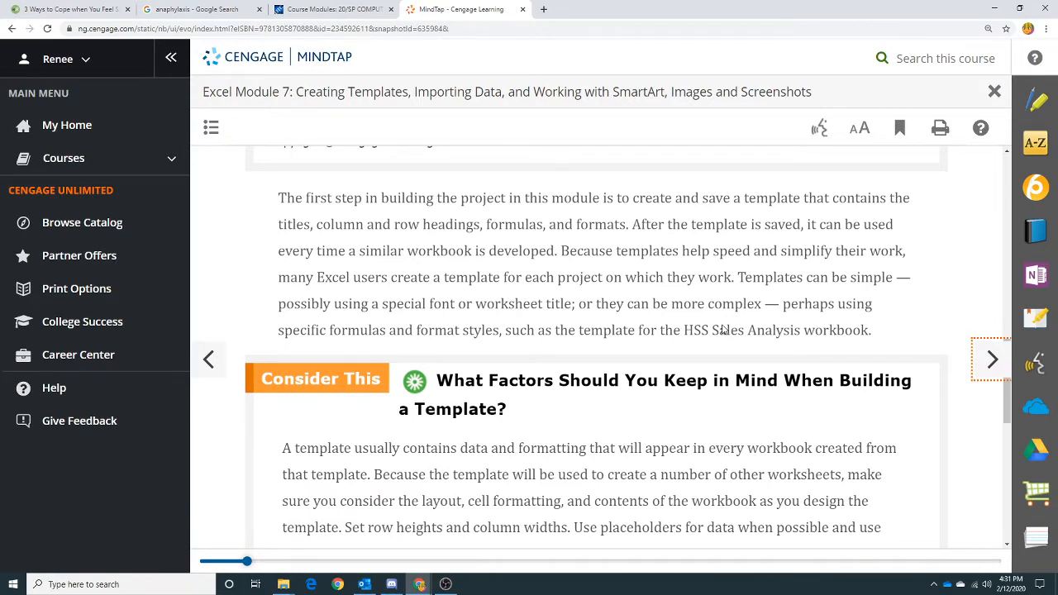
scroll(722, 330, down, 2)
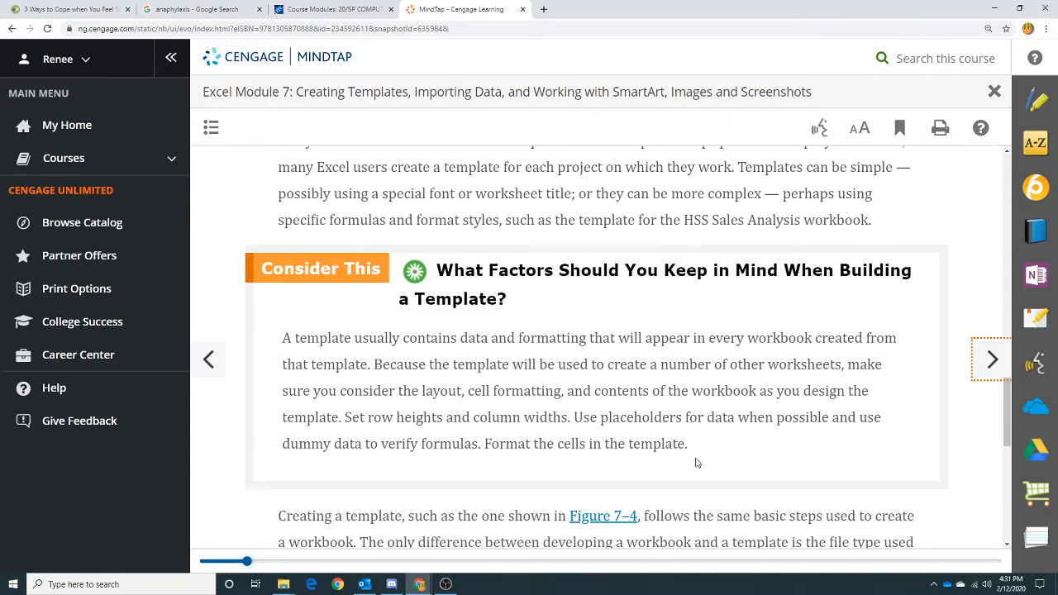
scroll(696, 462, down, 3)
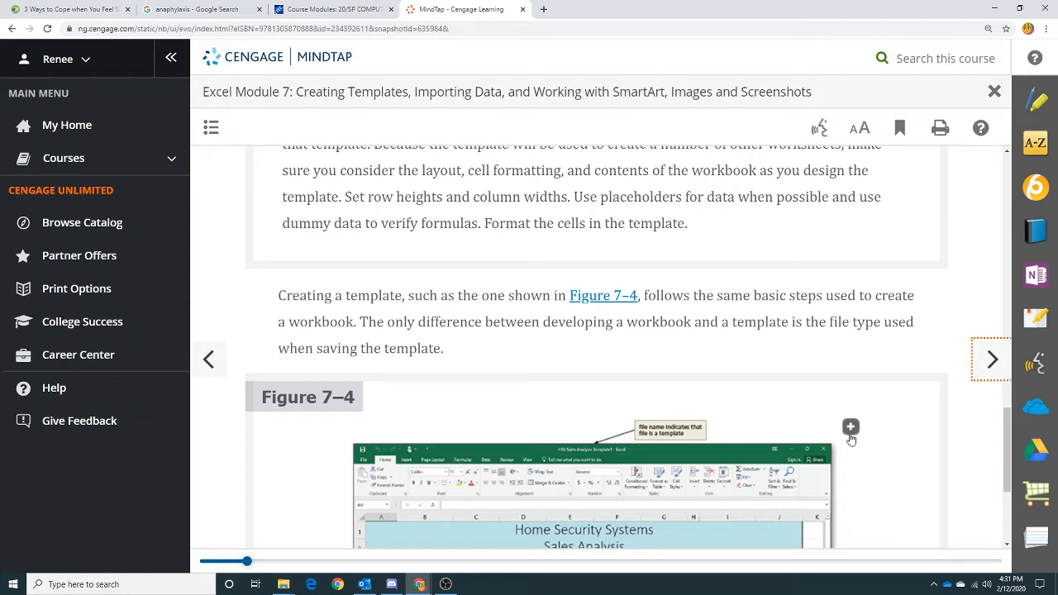
scroll(851, 438, down, 2)
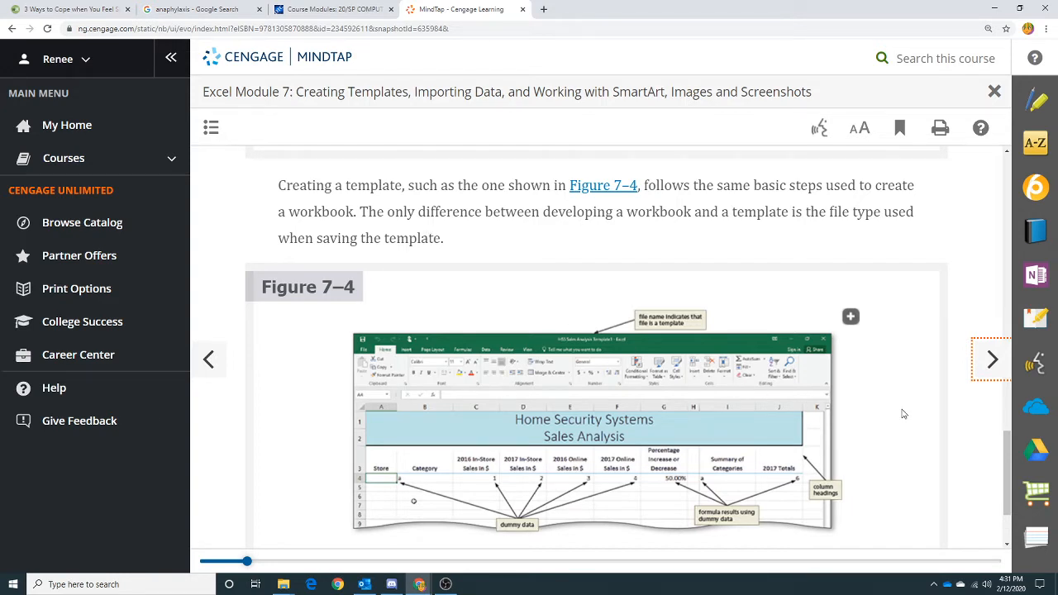
scroll(902, 414, down, 1)
click(992, 359)
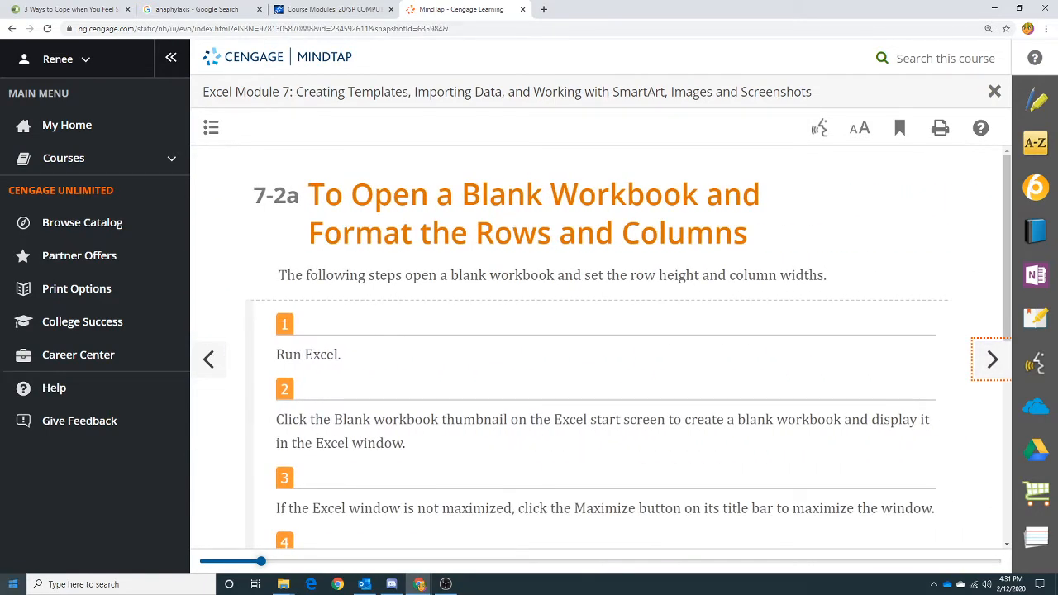
- Launch Excel from the Windows search and arrange its blank workbook beside the browser window
click(16, 587)
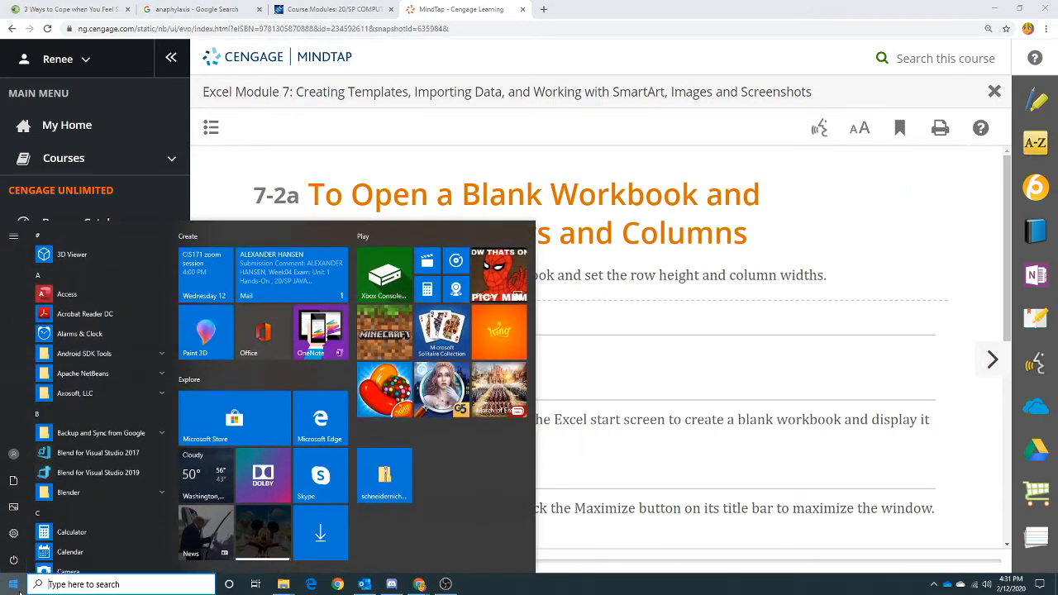
text(excel)
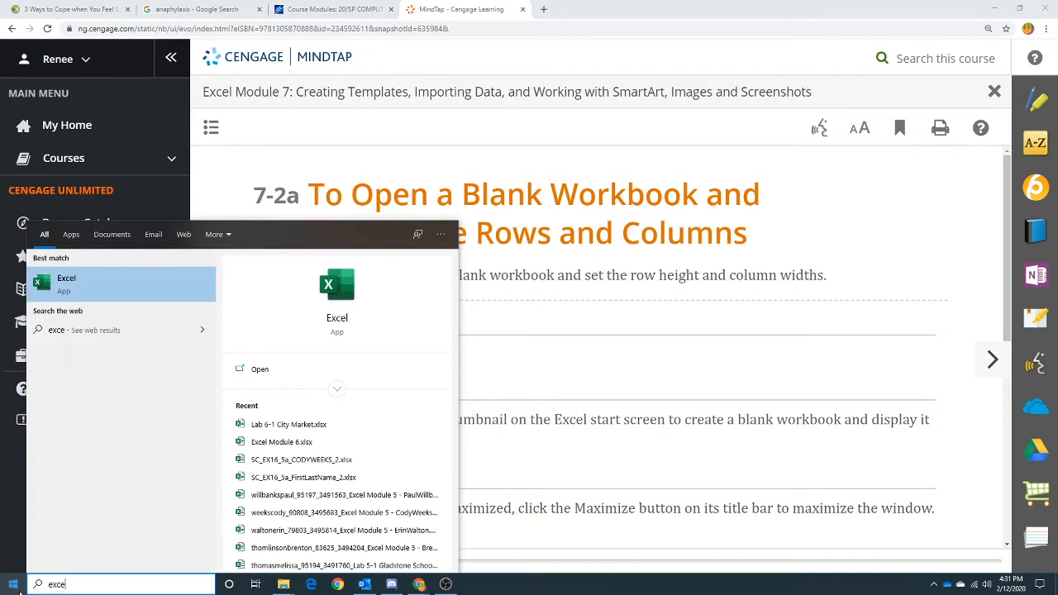
key(Return)
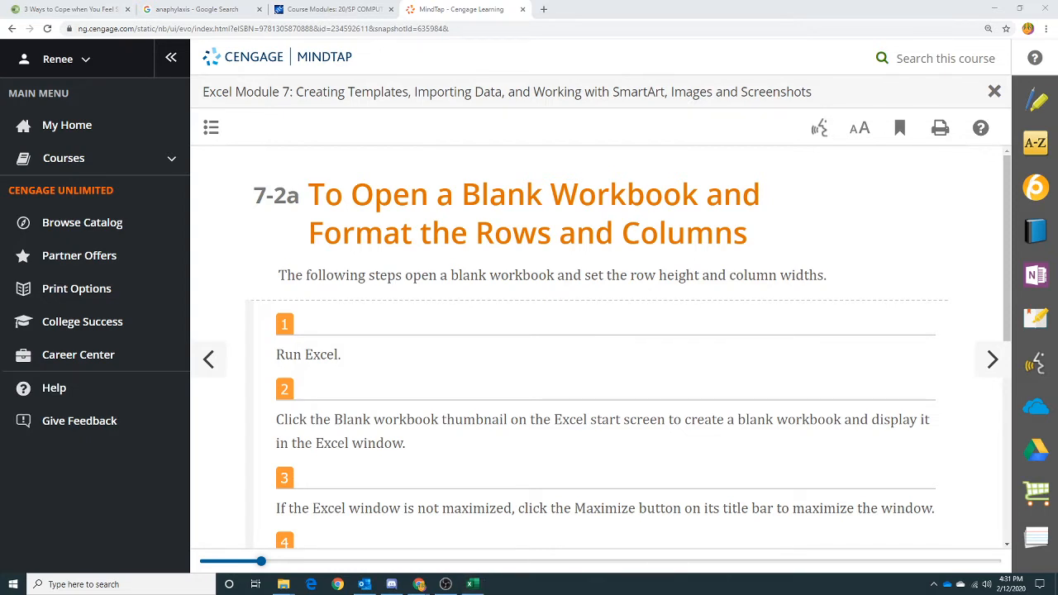
drag(1025, 62, 276, 29)
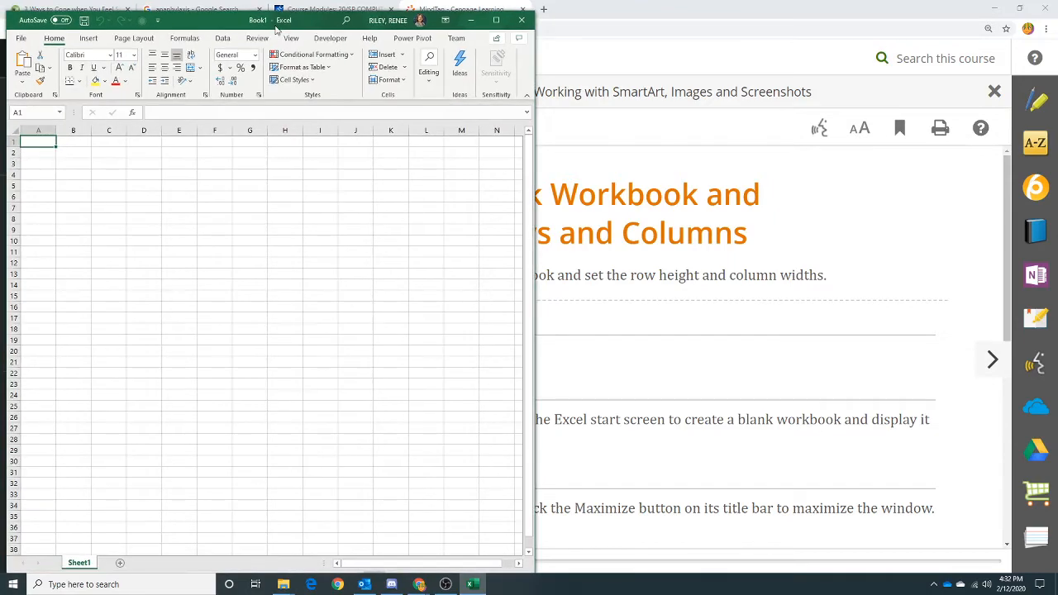
drag(666, 12, 1057, 24)
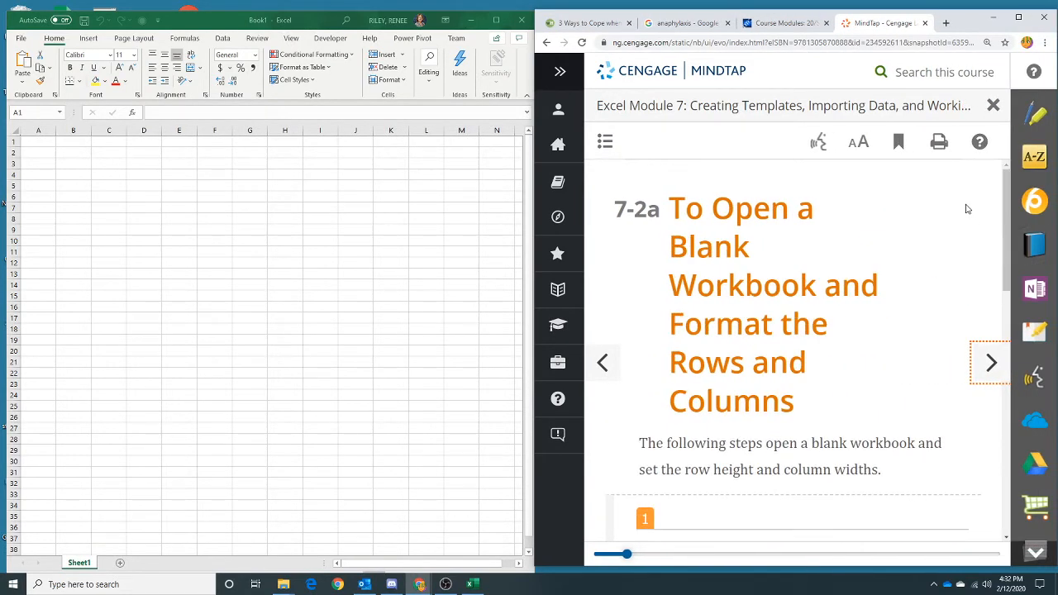
- Following the instructions, increase the heights of rows 2 and 3 in the blank worksheet
scroll(966, 210, down, 2)
scroll(886, 247, down, 2)
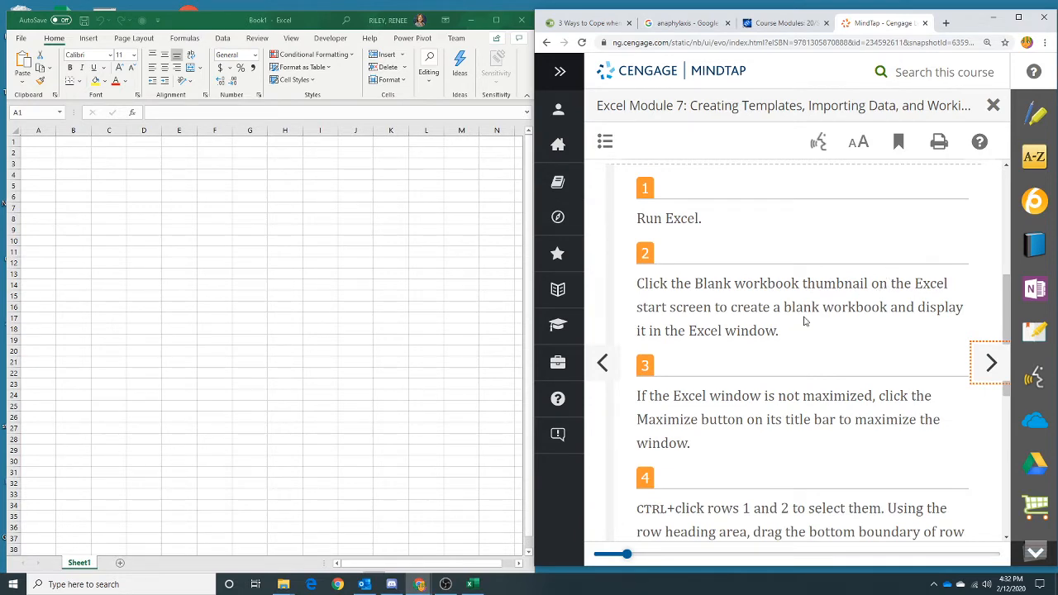
scroll(805, 315, down, 1)
scroll(804, 314, down, 2)
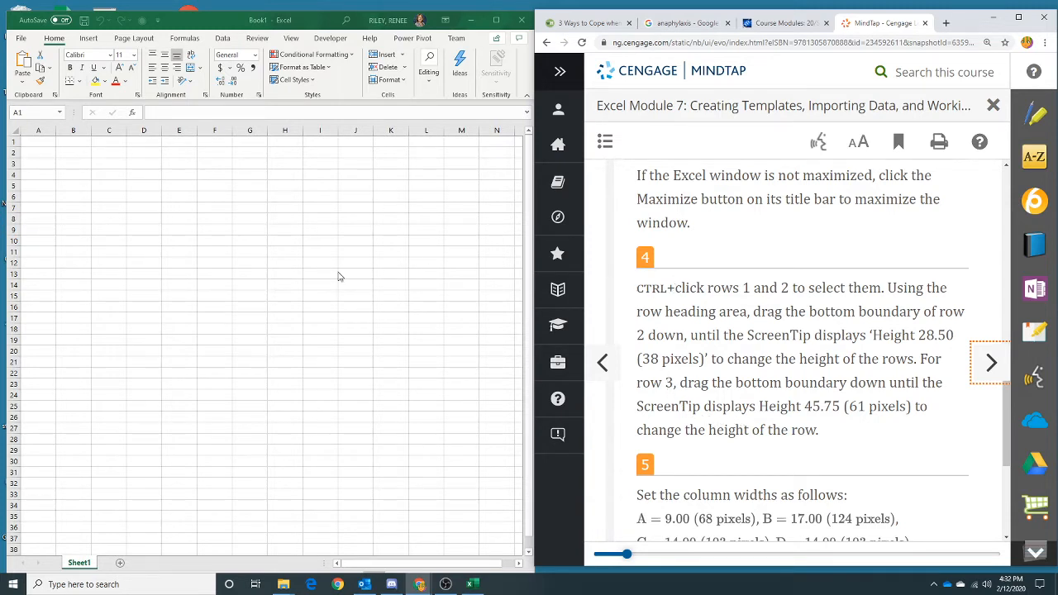
click(12, 145)
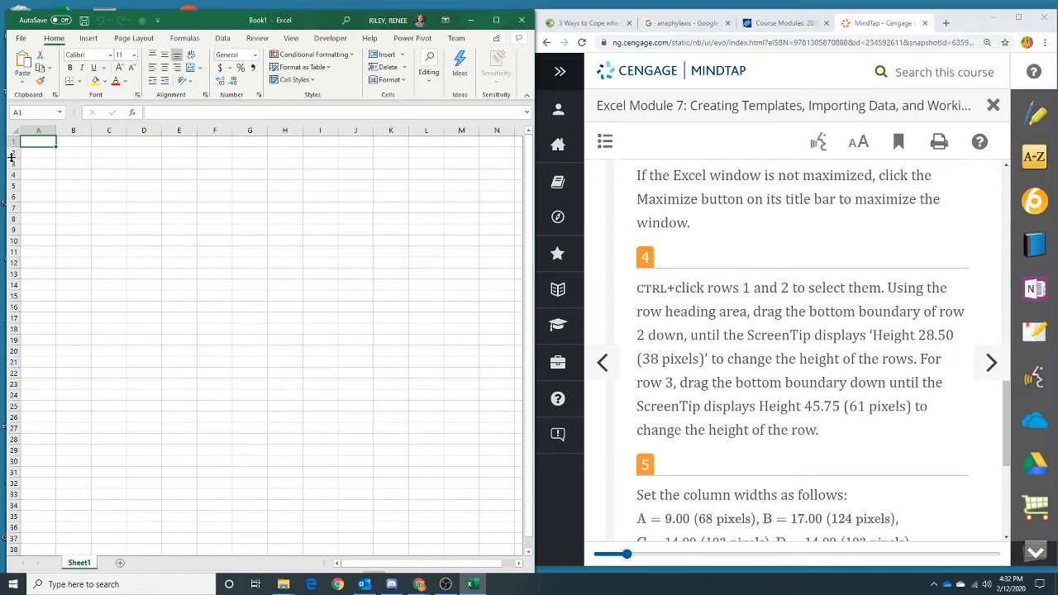
drag(11, 156, 12, 156)
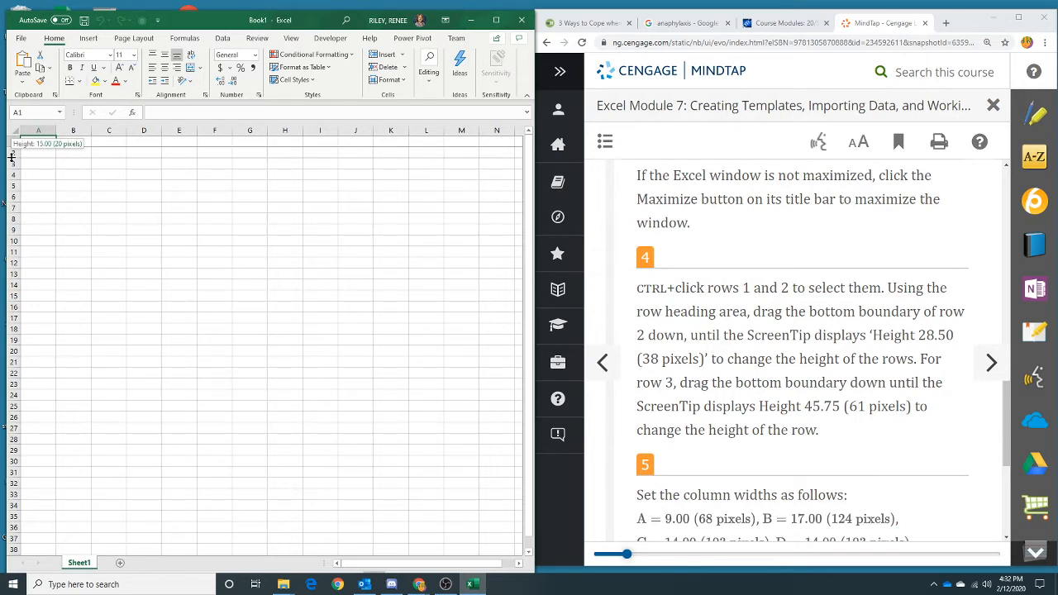
drag(12, 156, 13, 167)
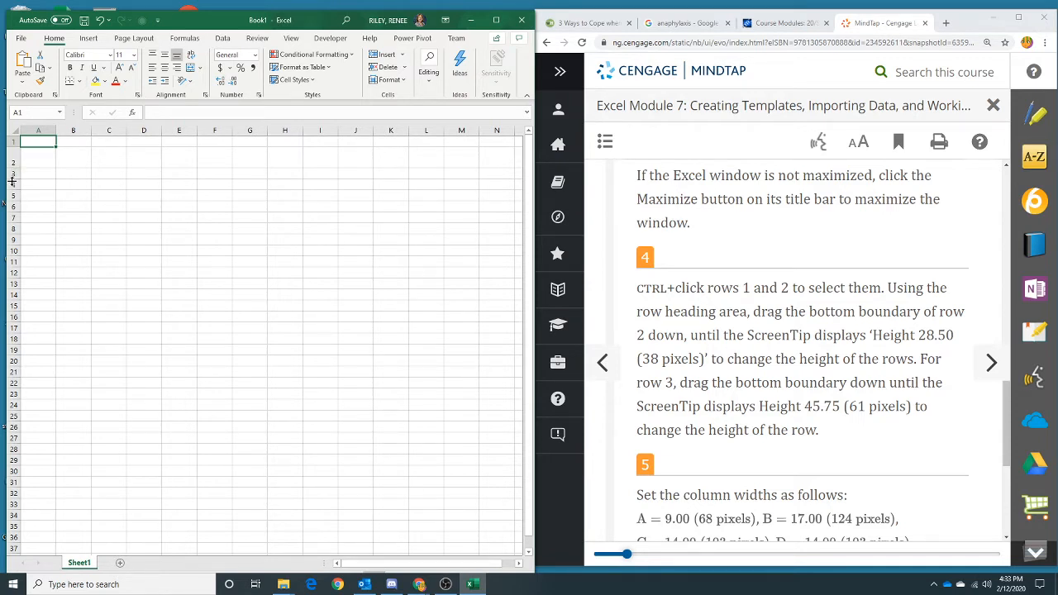
drag(13, 178, 15, 201)
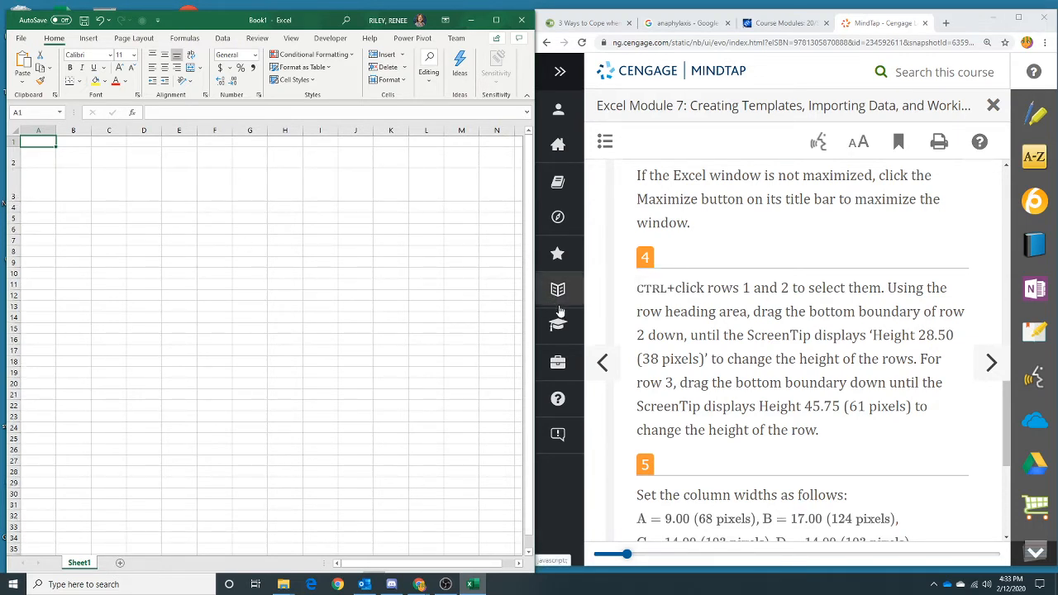
- Read the instructions for setting the column widths of columns A through J
scroll(751, 374, down, 2)
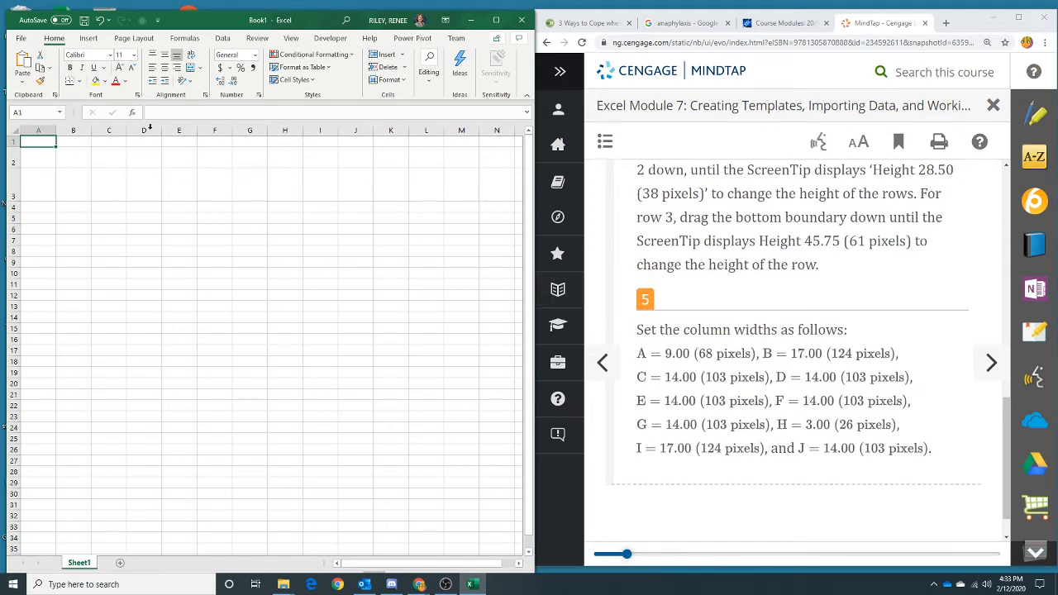
- Drag the column boundaries to widen column A to about 9 and column B to about 17.14 (125 pixels)
drag(57, 130, 60, 130)
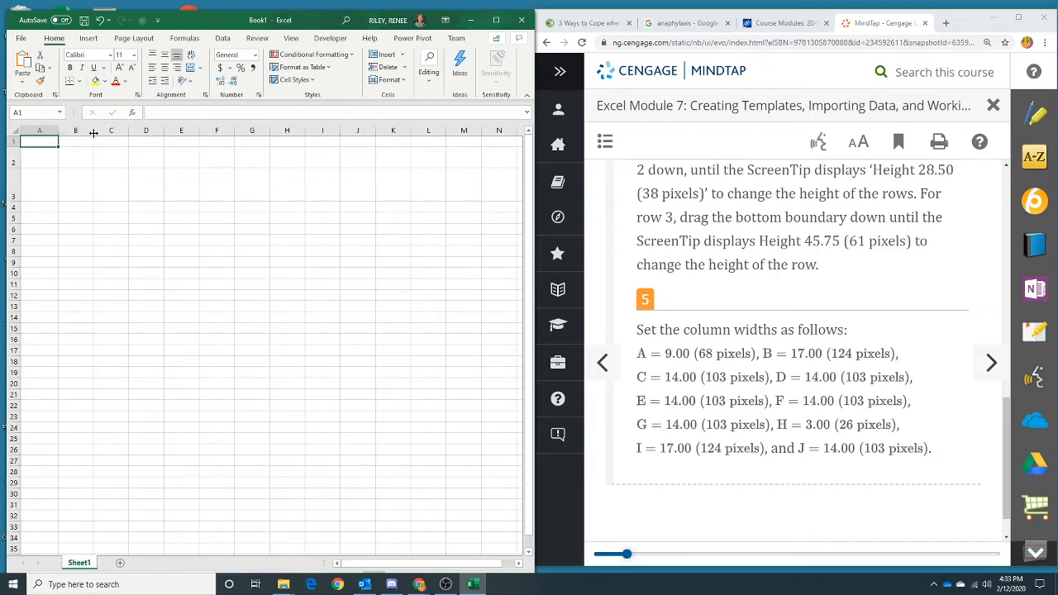
drag(94, 129, 126, 130)
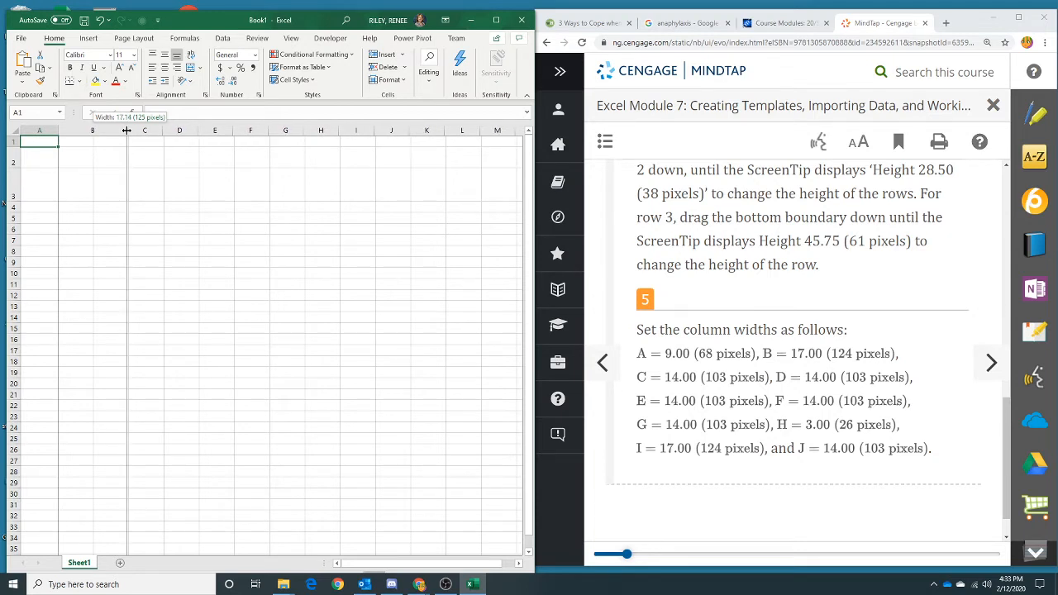
drag(127, 130, 126, 130)
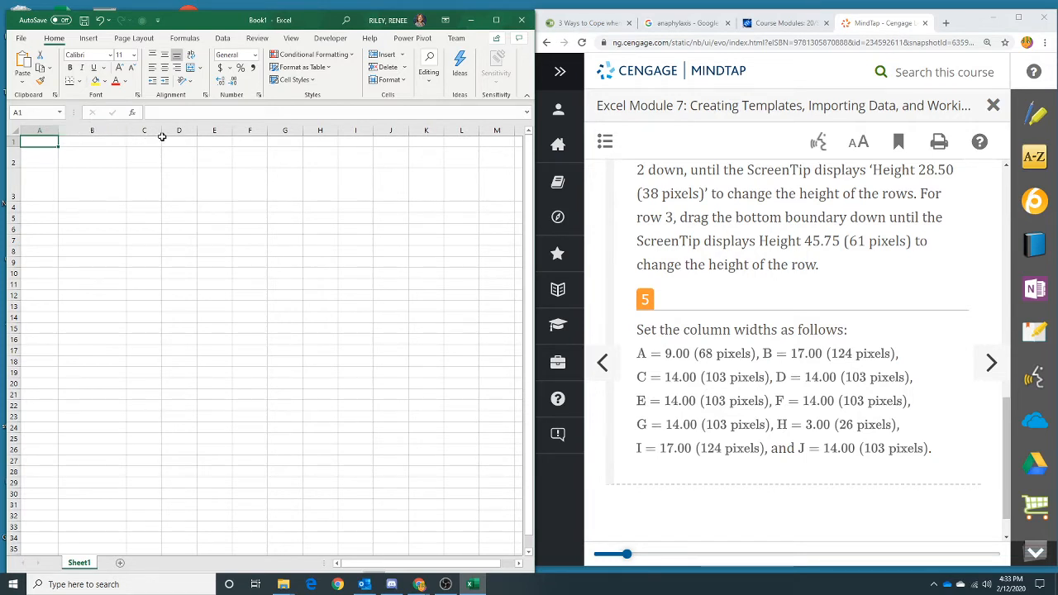
- Set the width of column C to 14 through the Column Width dialog
click(145, 130)
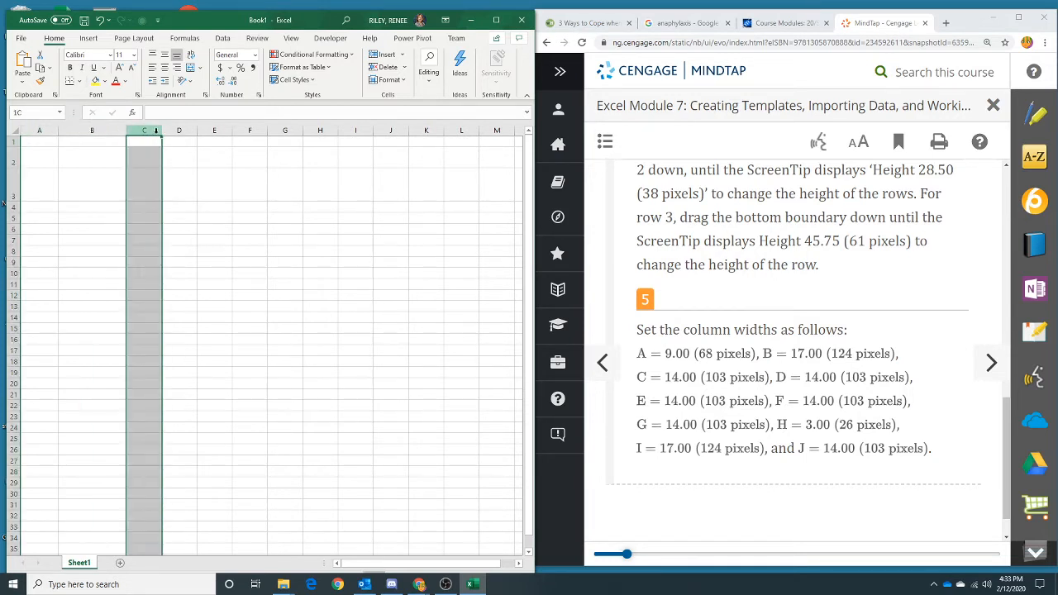
click(381, 79)
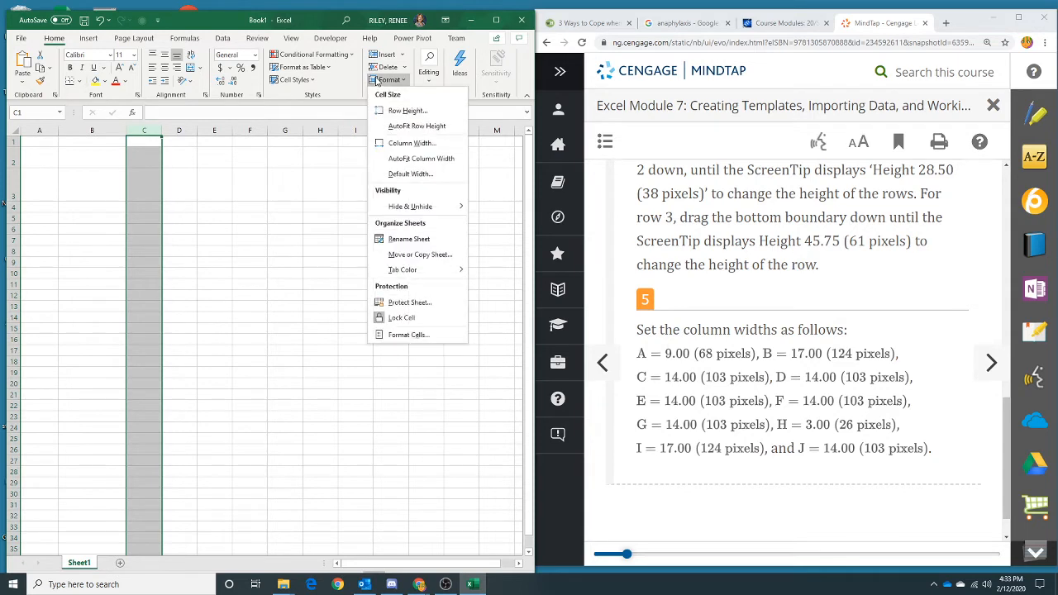
click(402, 144)
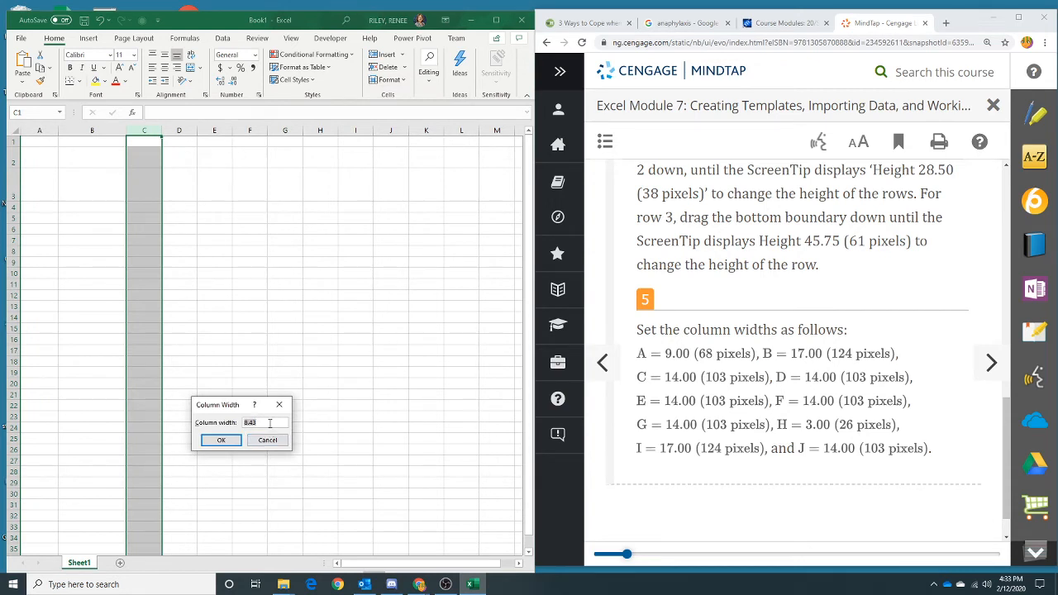
text(14)
click(224, 438)
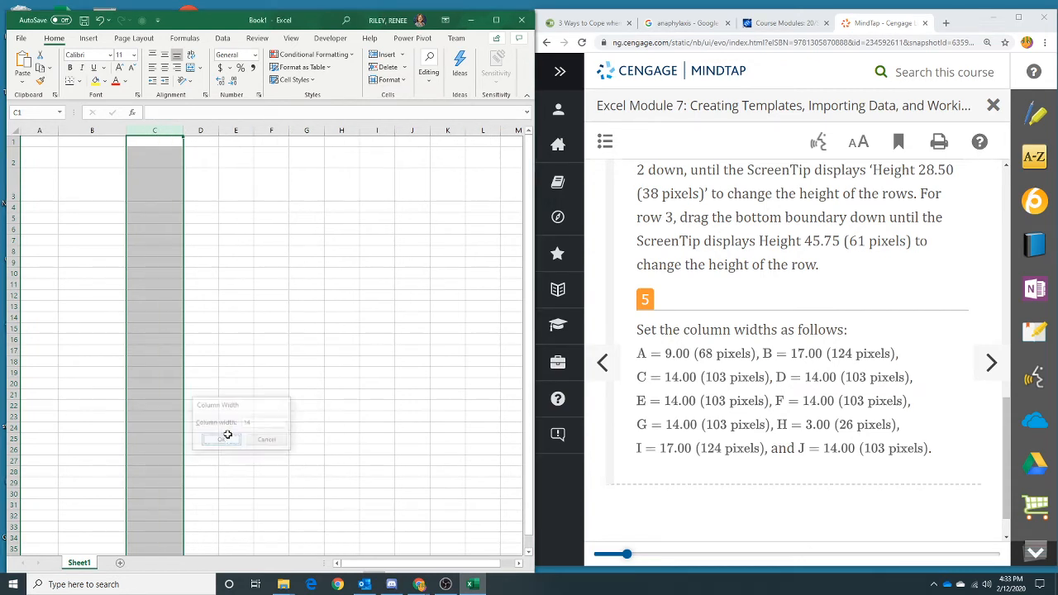
- Set the width of column D to 14 through the Column Width dialog
click(205, 132)
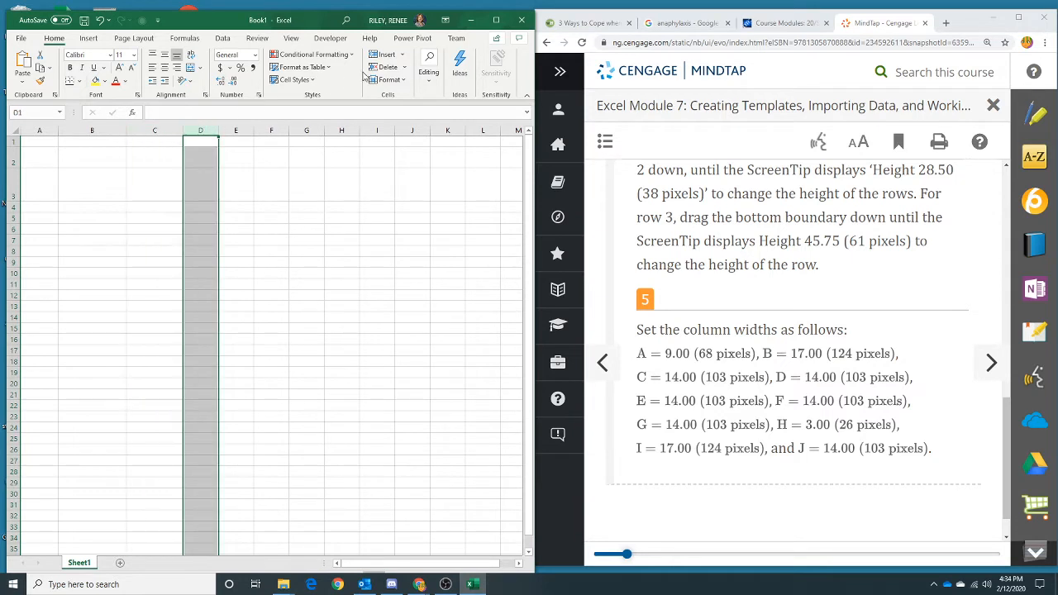
click(385, 80)
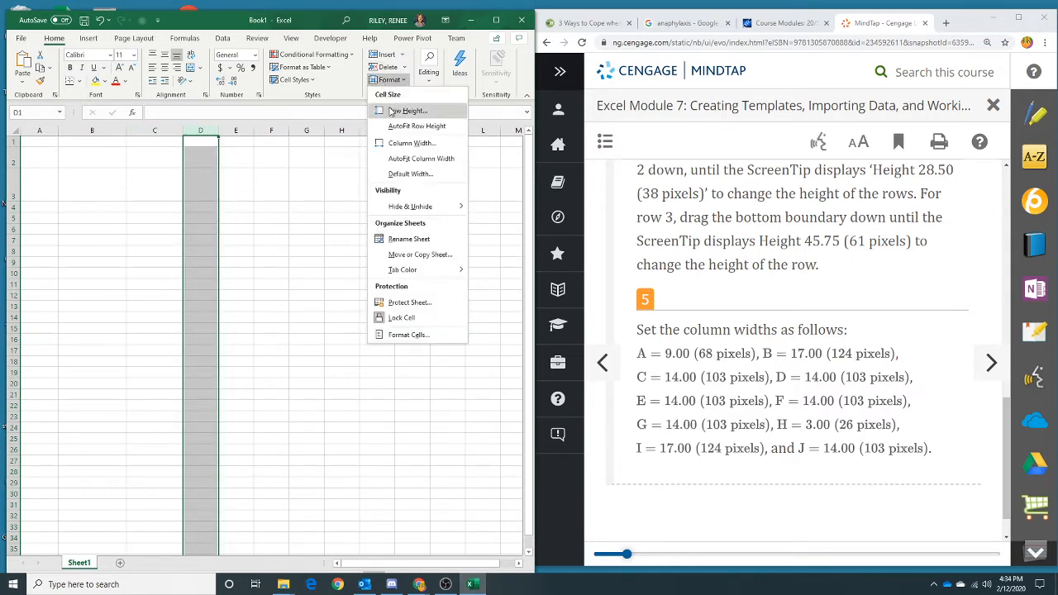
click(398, 142)
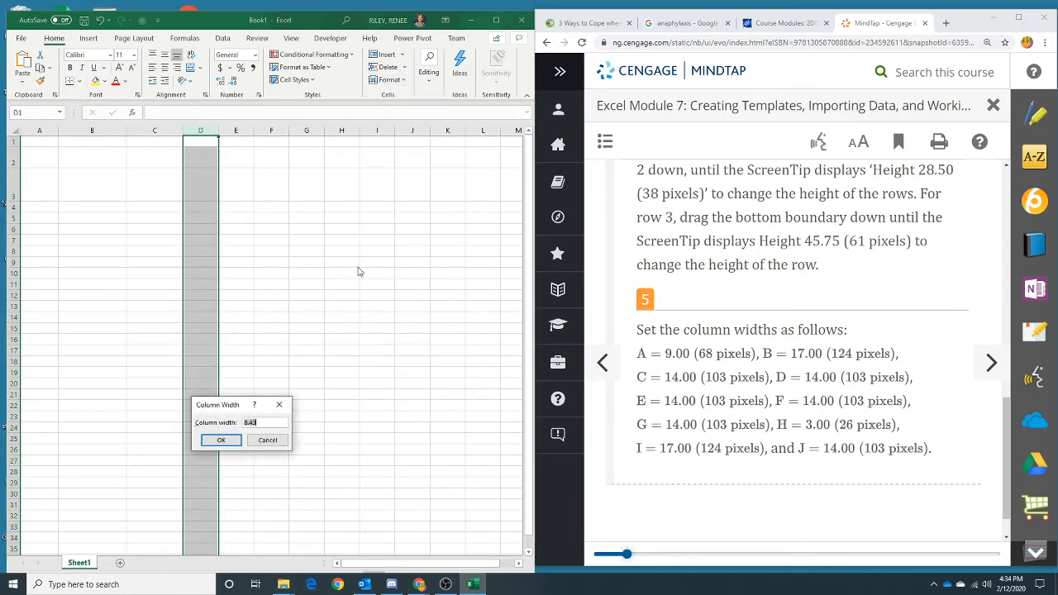
text(14)
click(238, 442)
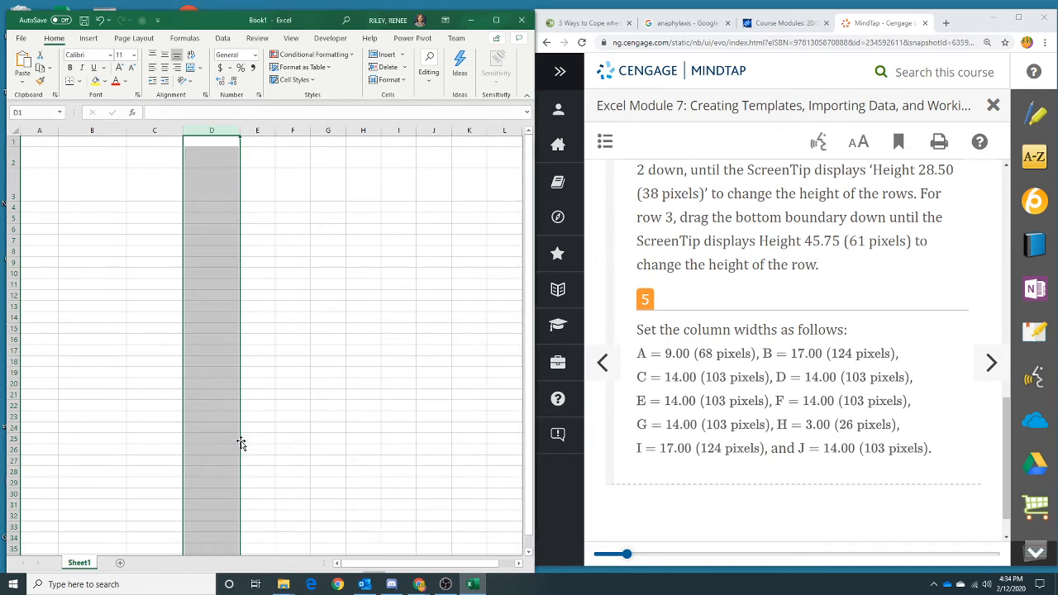
- Set the width of column E to 14 through the Column Width dialog
click(258, 131)
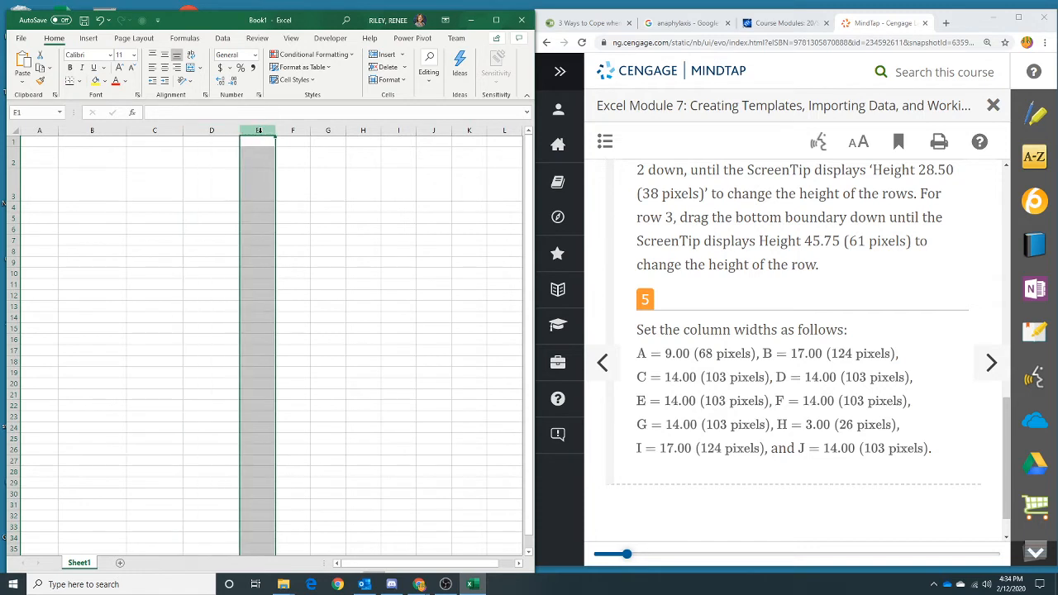
click(385, 80)
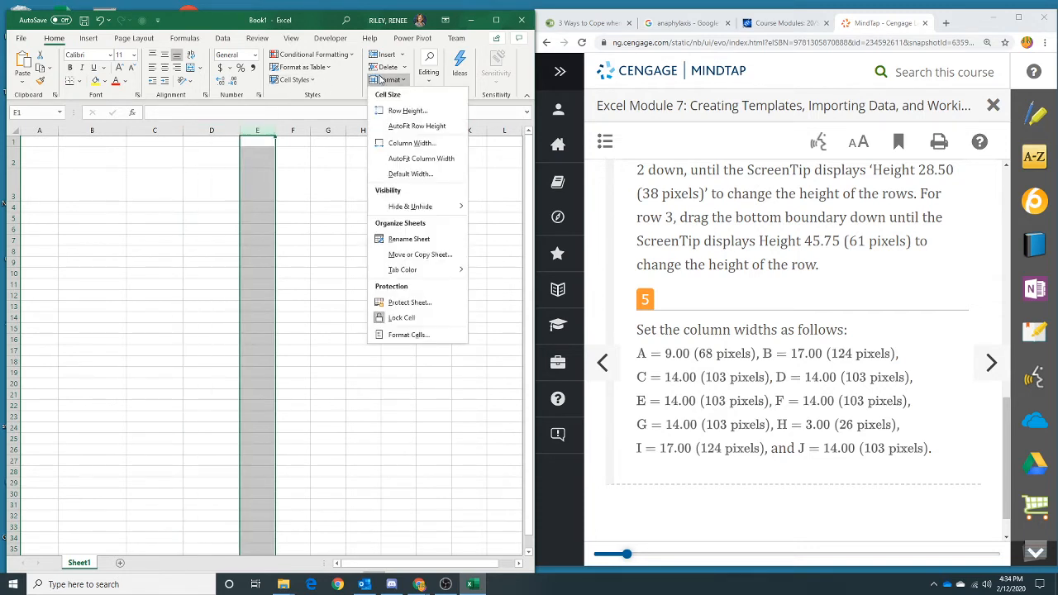
click(397, 143)
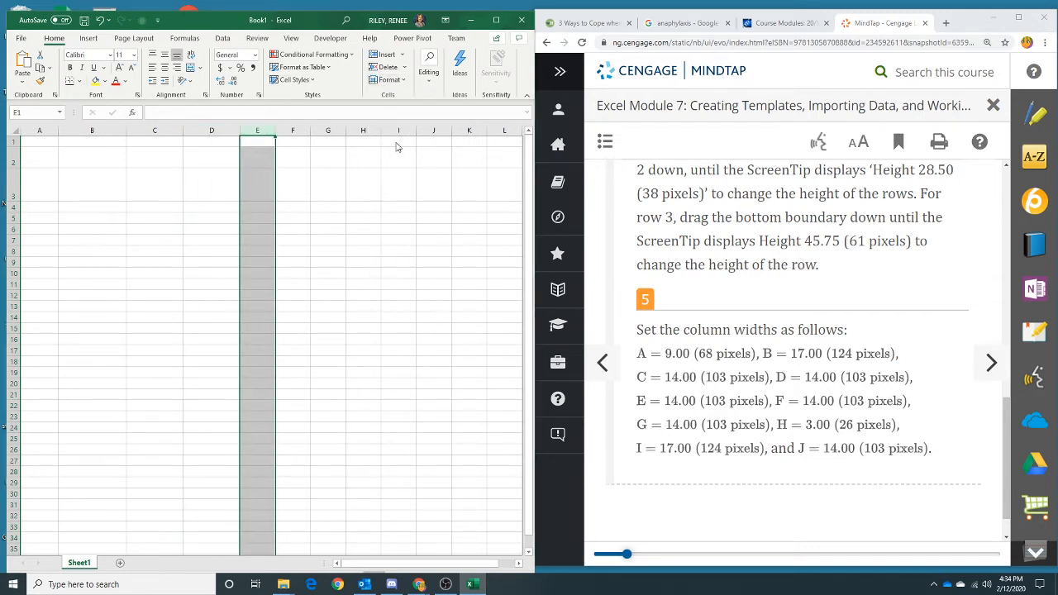
text(14)
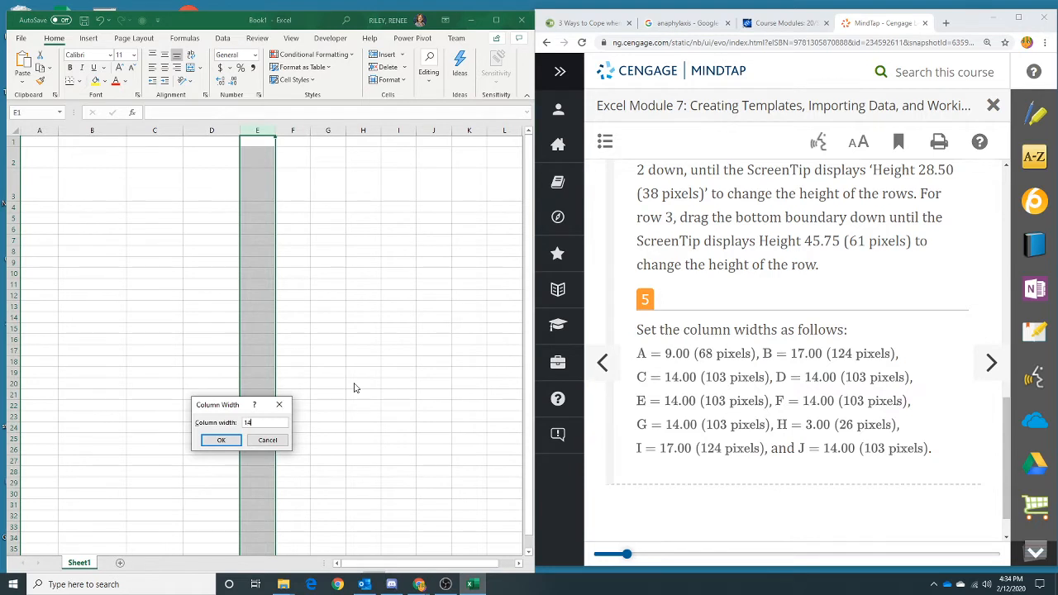
click(220, 440)
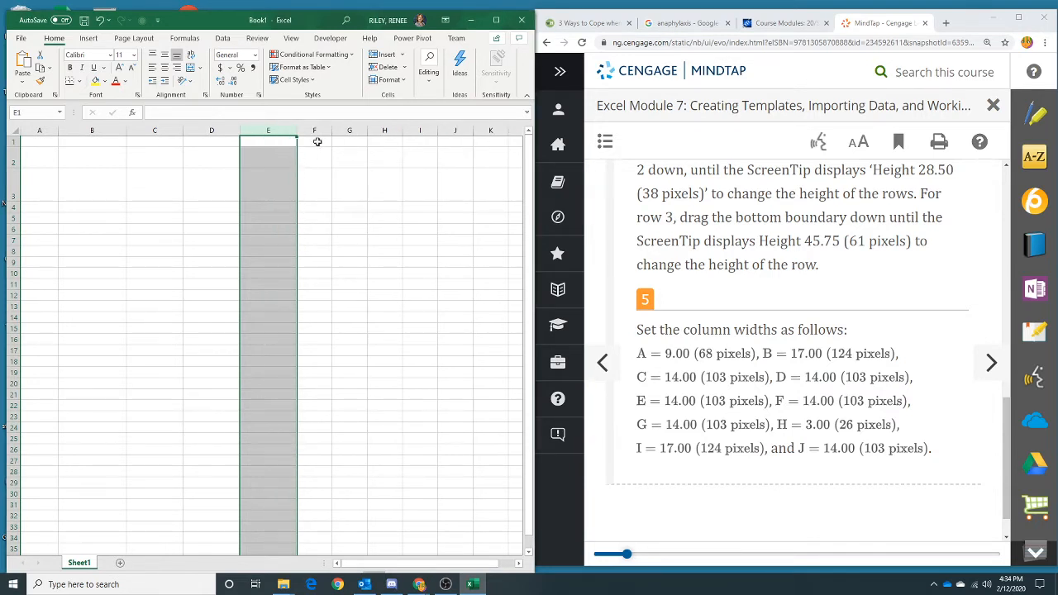
- Select columns F and G together and set their width to 14
drag(314, 130, 344, 129)
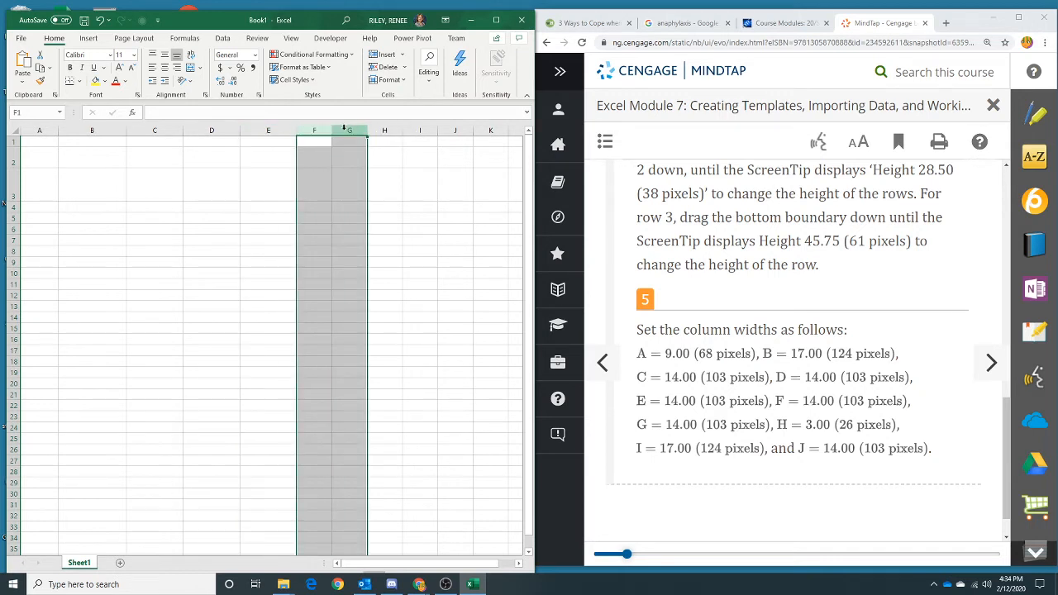
click(403, 80)
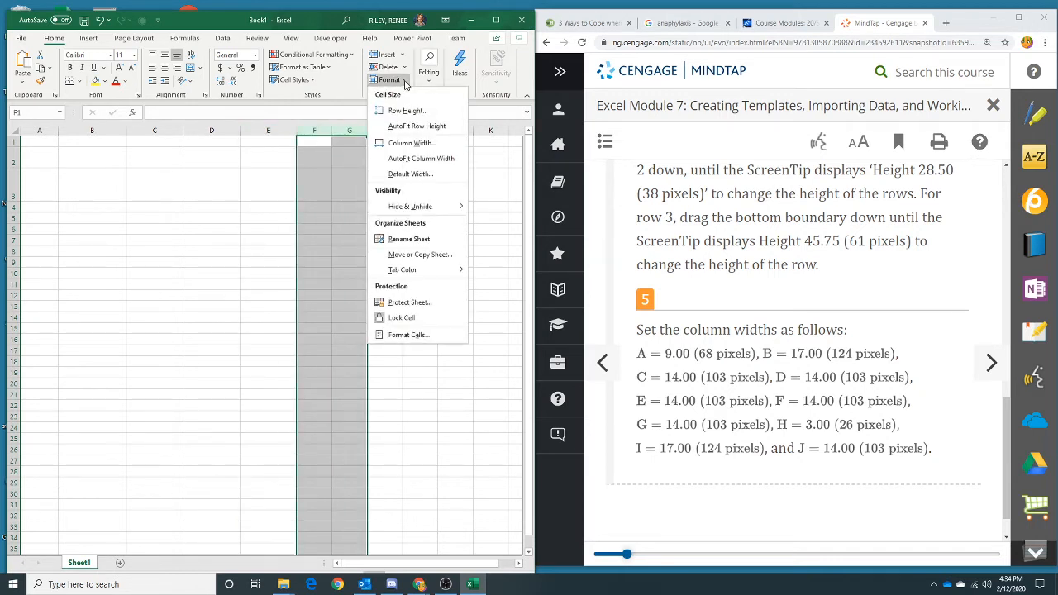
click(407, 142)
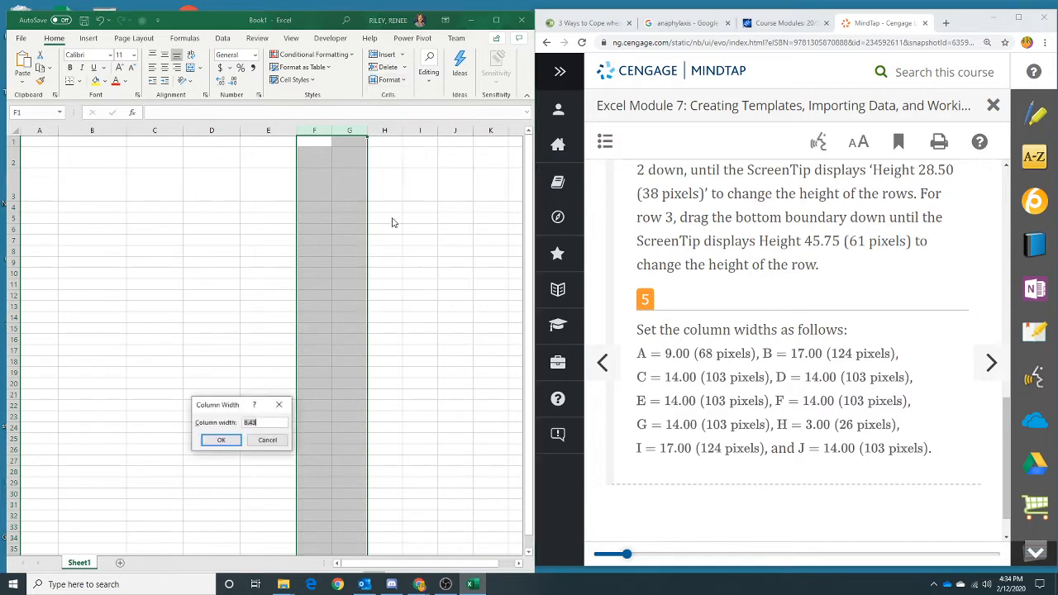
text(14)
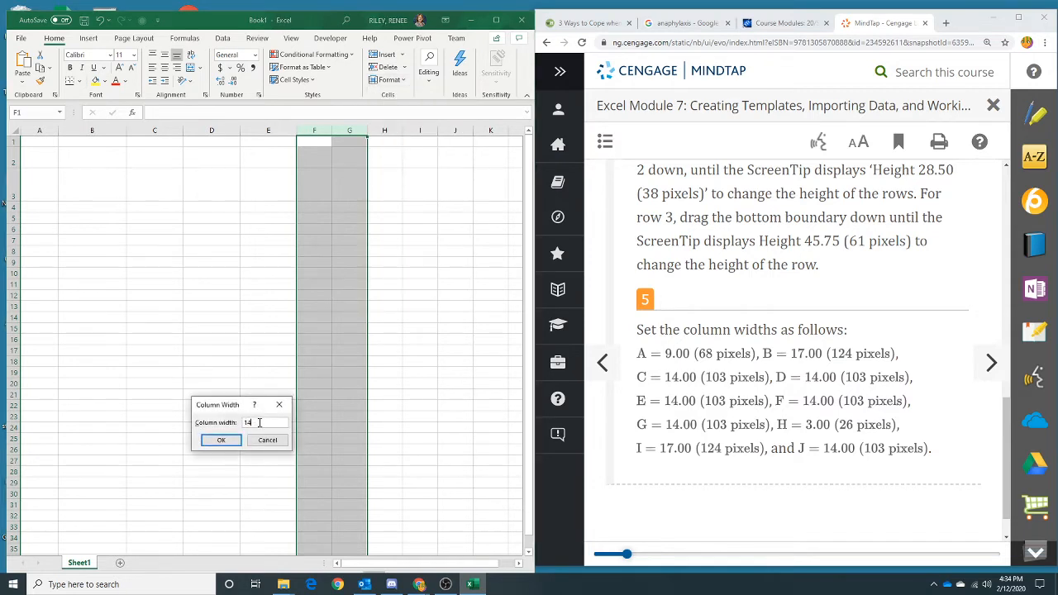
click(213, 441)
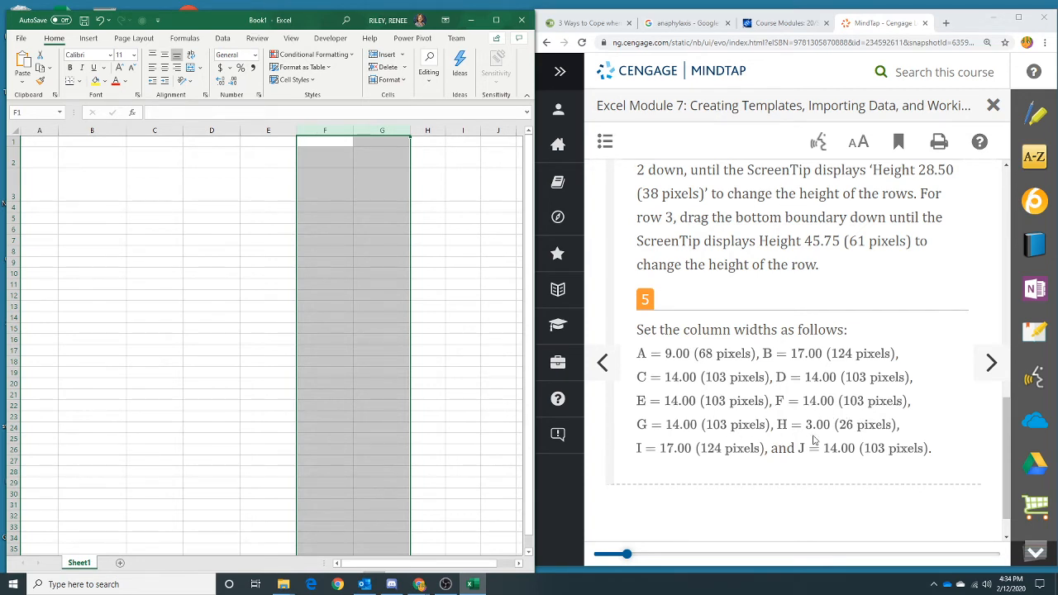
- Set the width of column H to 3 using the column's shortcut menu
click(426, 130)
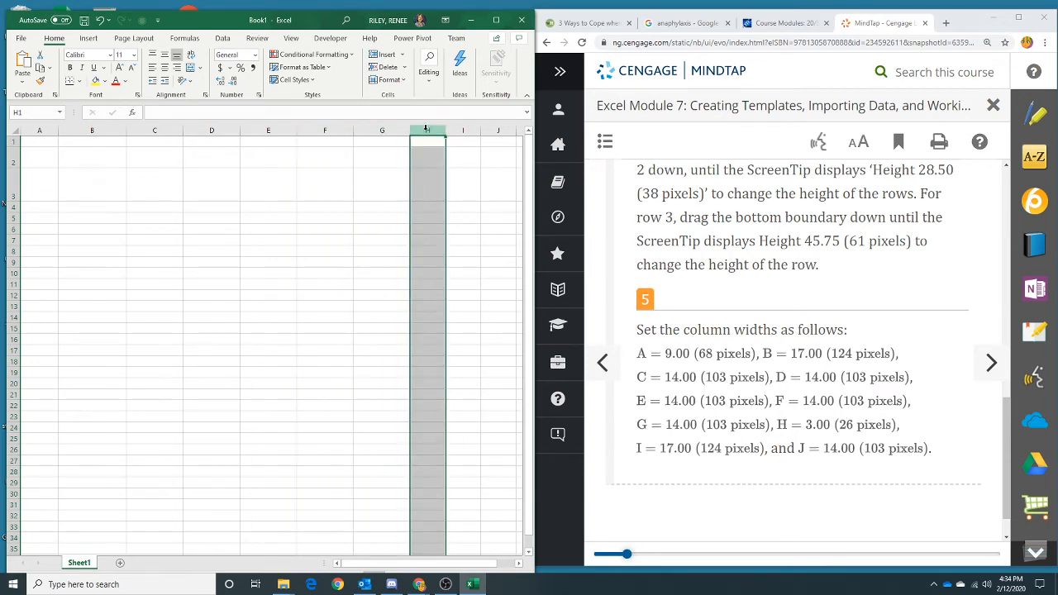
right_click(426, 130)
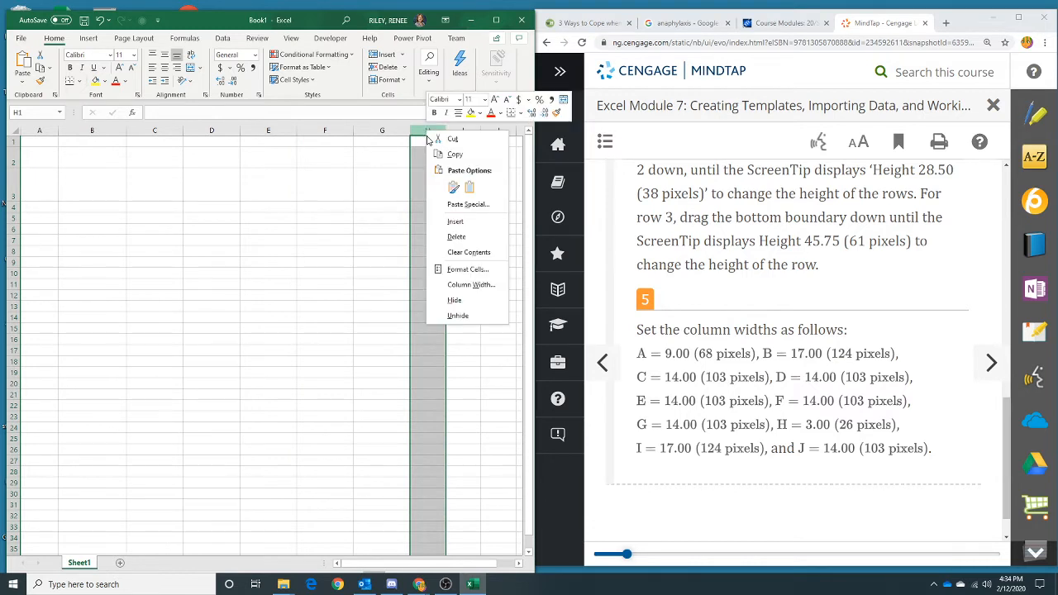
click(471, 285)
text(3)
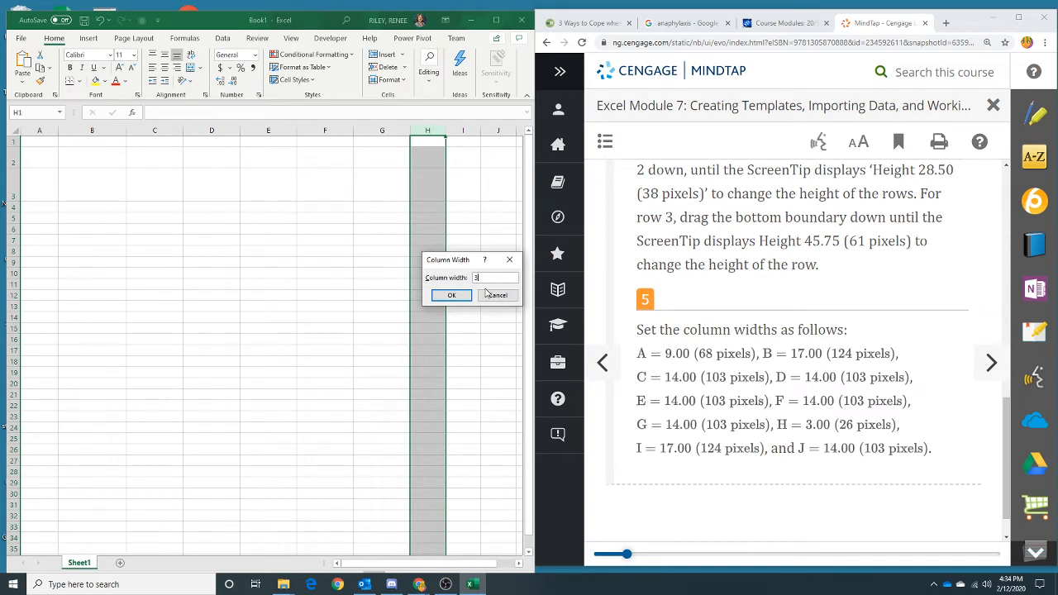
click(452, 295)
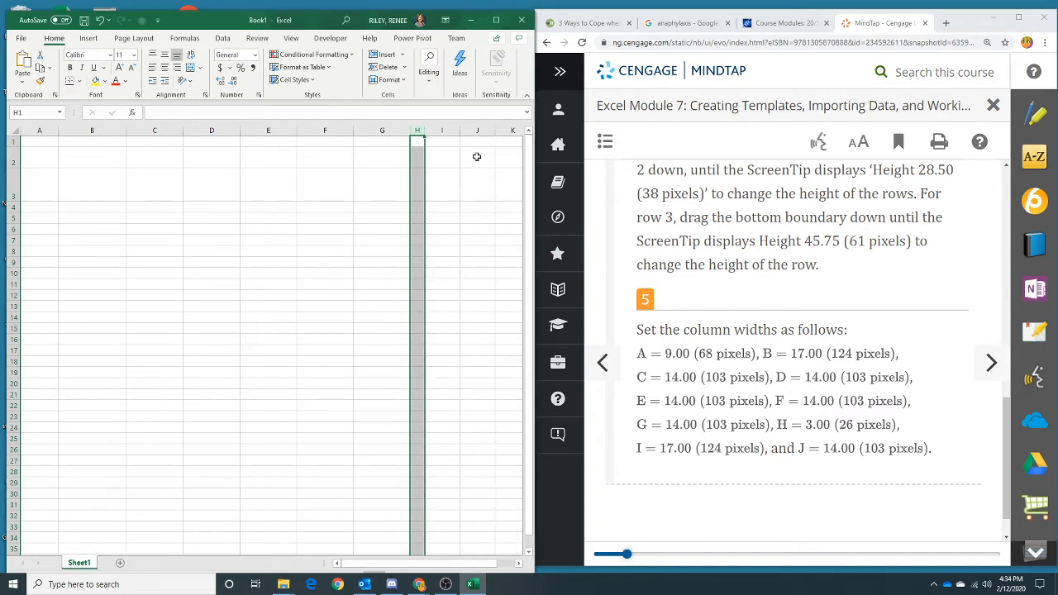
- Set the width of column I to 17 using the column's shortcut menu
click(449, 130)
right_click(448, 129)
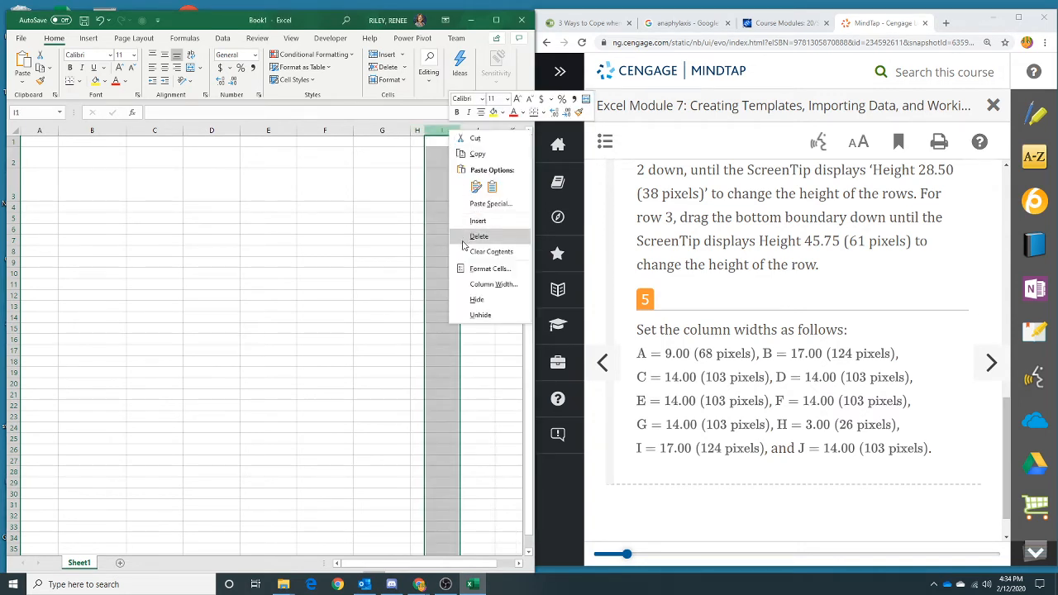
click(469, 283)
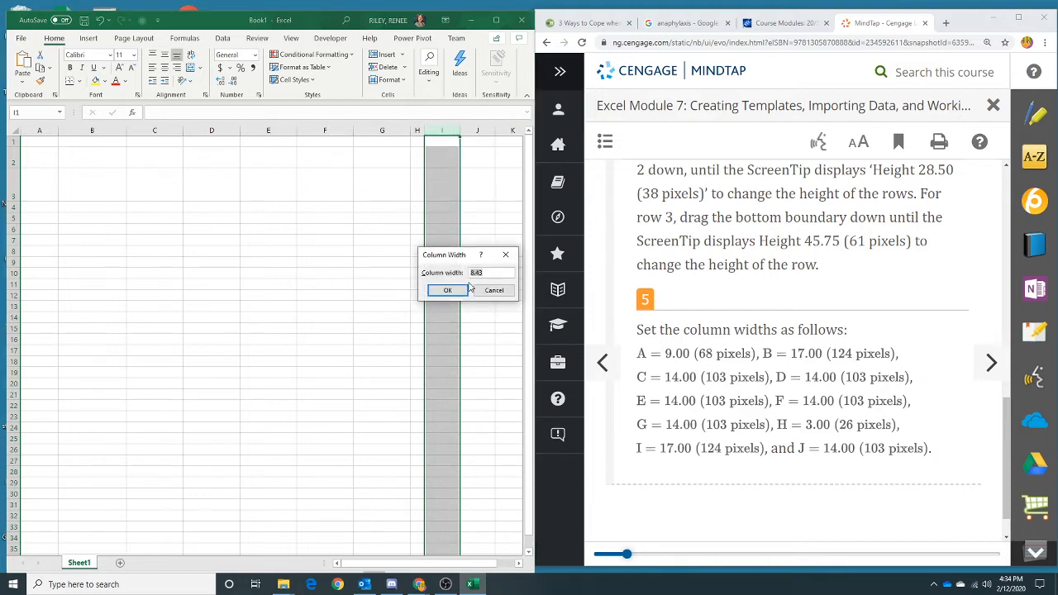
text(17)
click(448, 290)
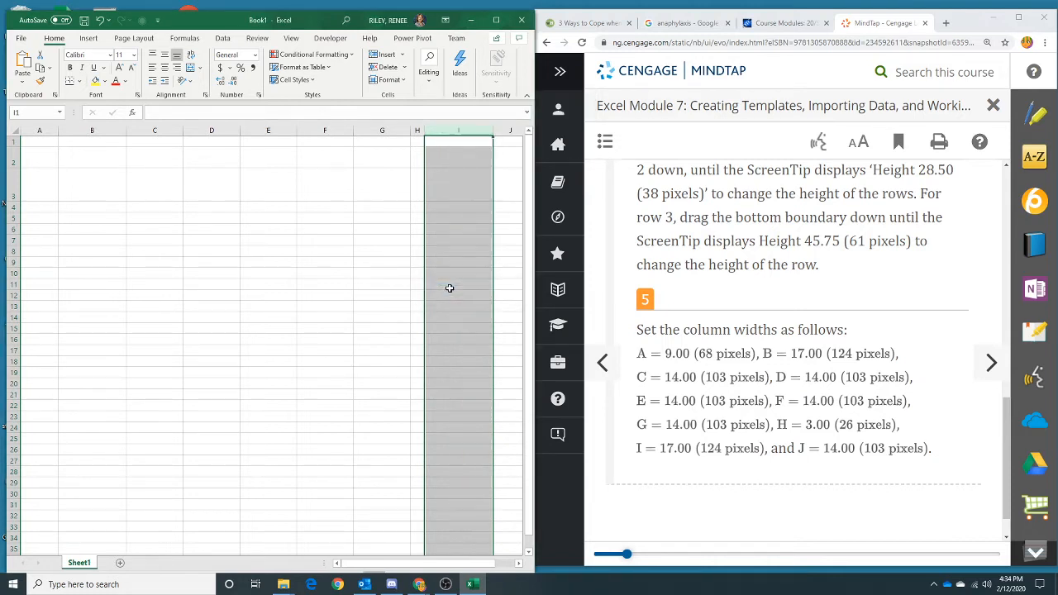
- Set the width of column J to 14 and return the worksheet view to column A
right_click(507, 132)
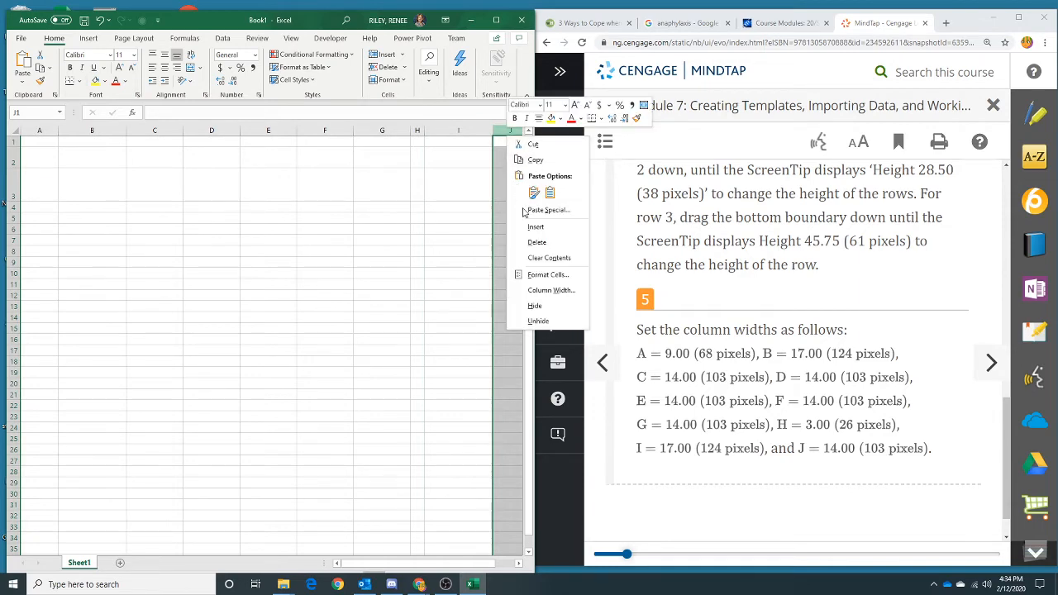
click(545, 290)
text(14)
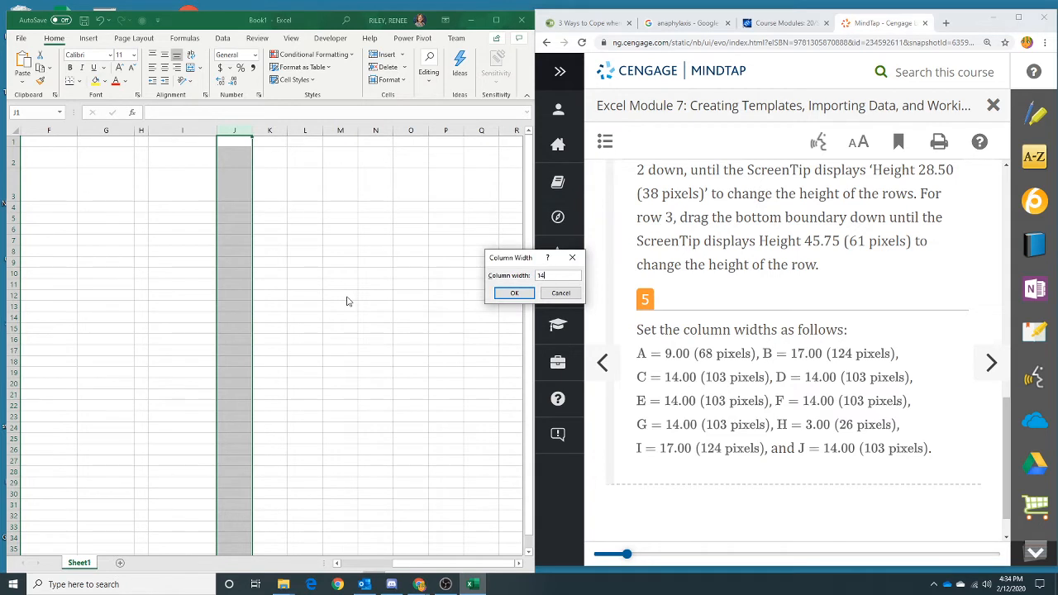
key(Return)
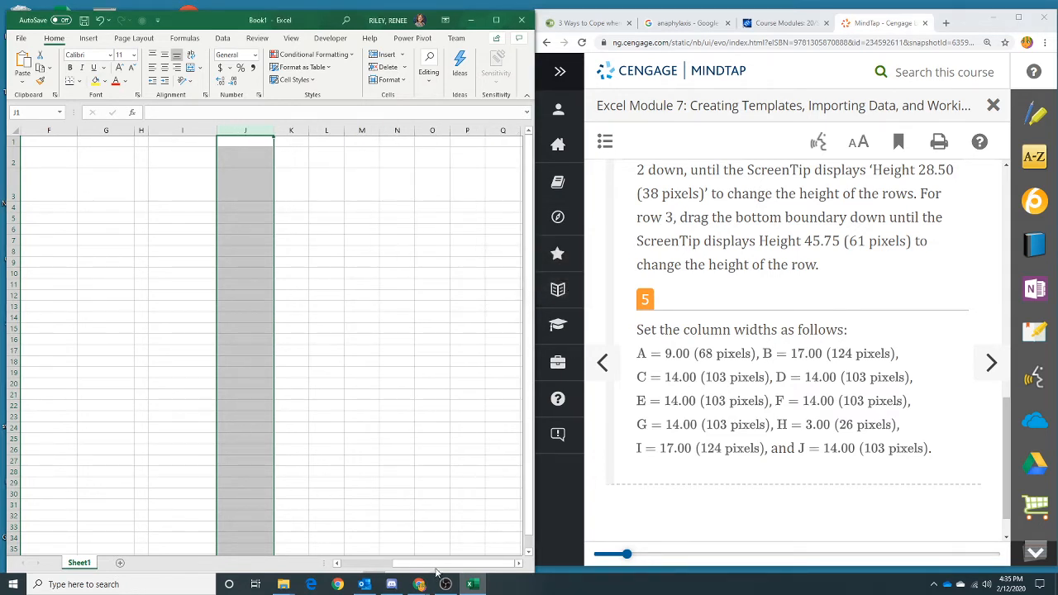
drag(436, 564, 346, 574)
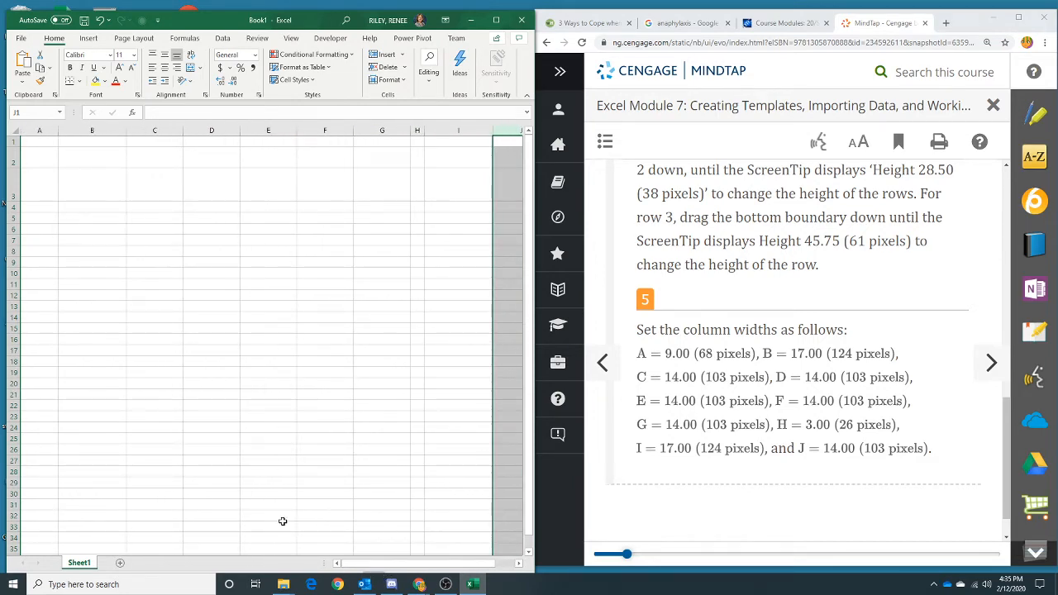
- Advance the instructions to section 7-2b To Enter Titles in the Template and read its first steps
scroll(820, 383, down, 1)
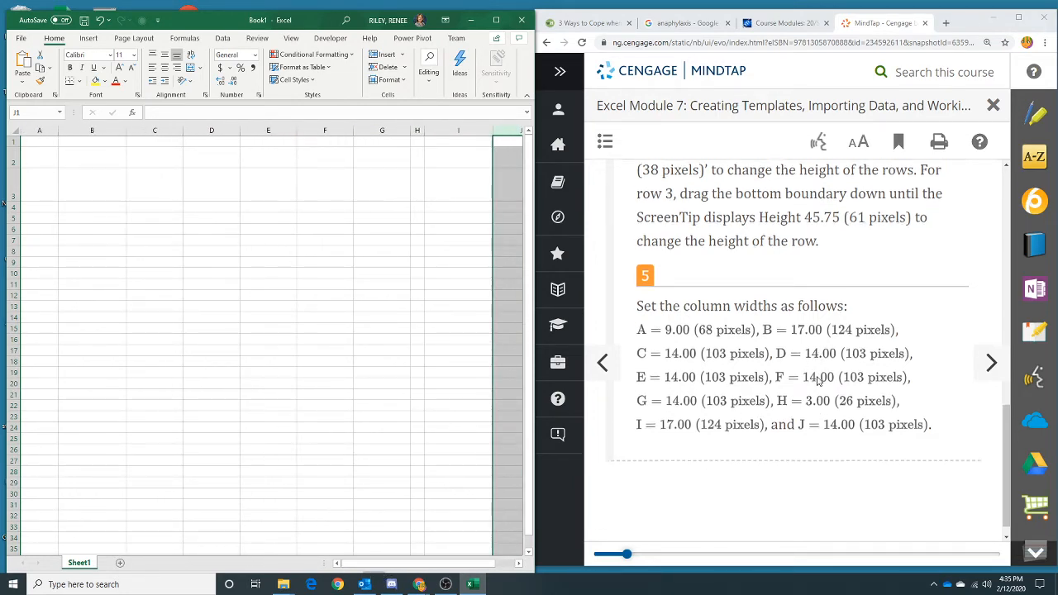
click(991, 362)
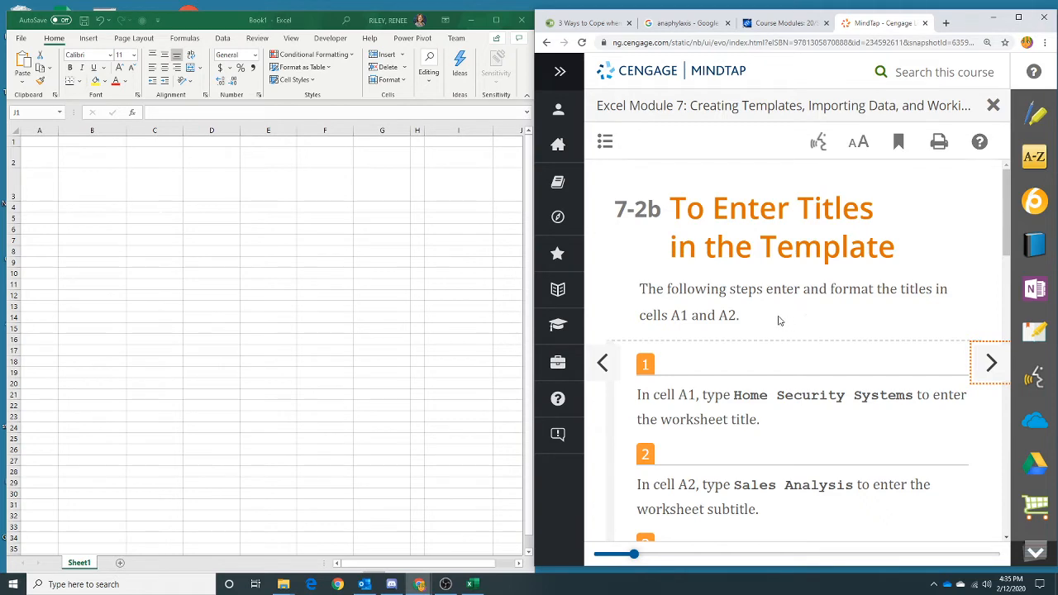
scroll(778, 319, down, 2)
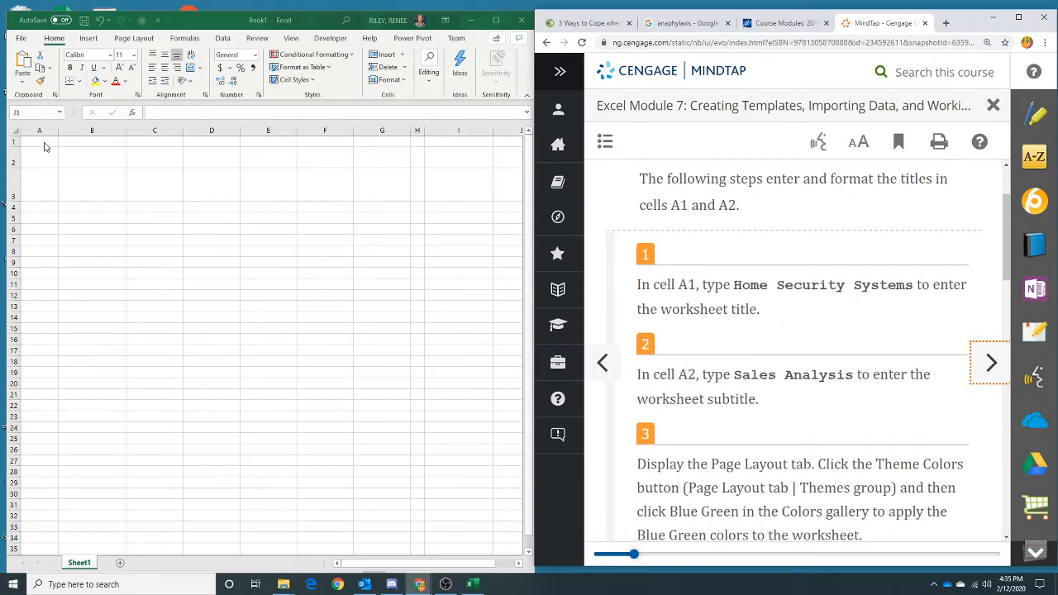
- Enter the title Home Security Systems in cell A1
click(42, 144)
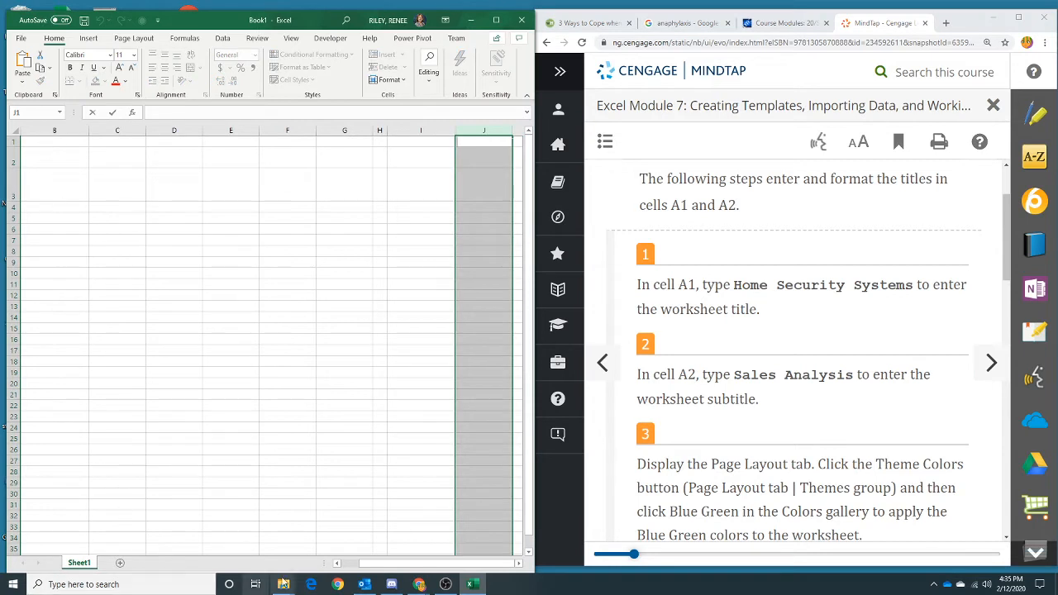
drag(371, 563, 345, 562)
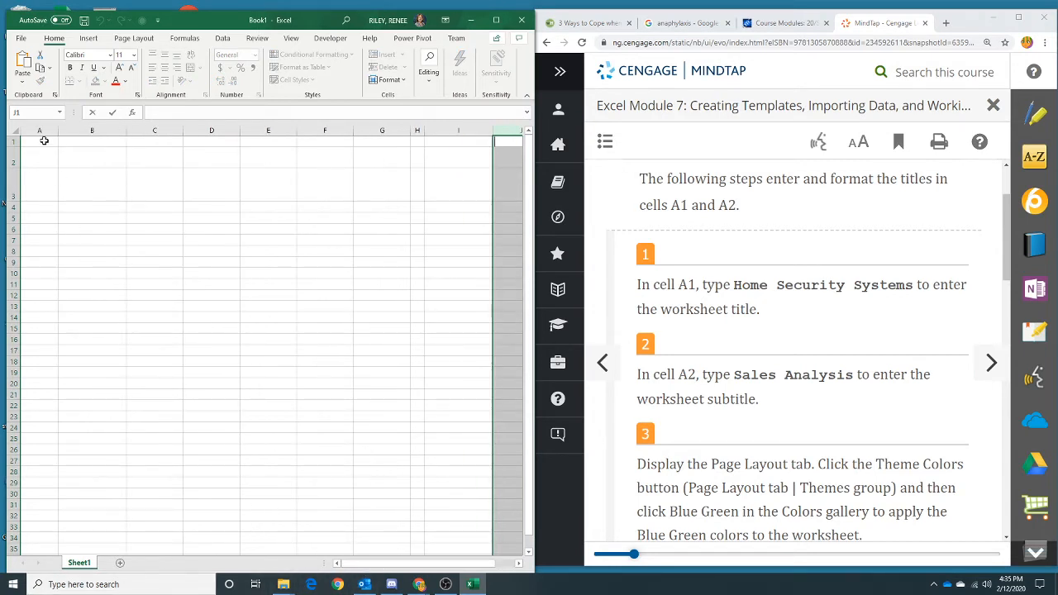
click(34, 143)
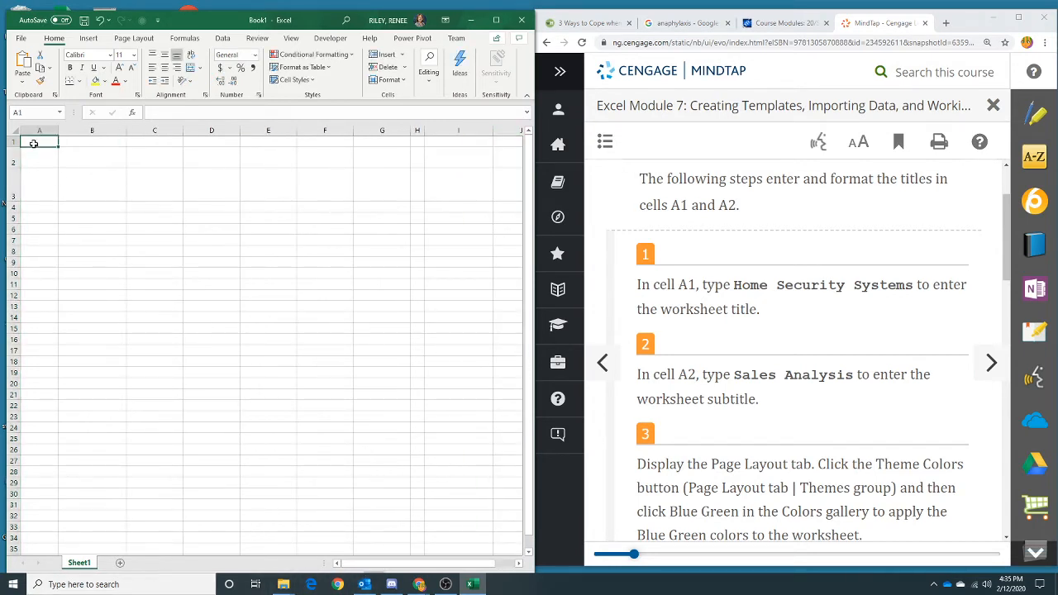
text(Home Sec)
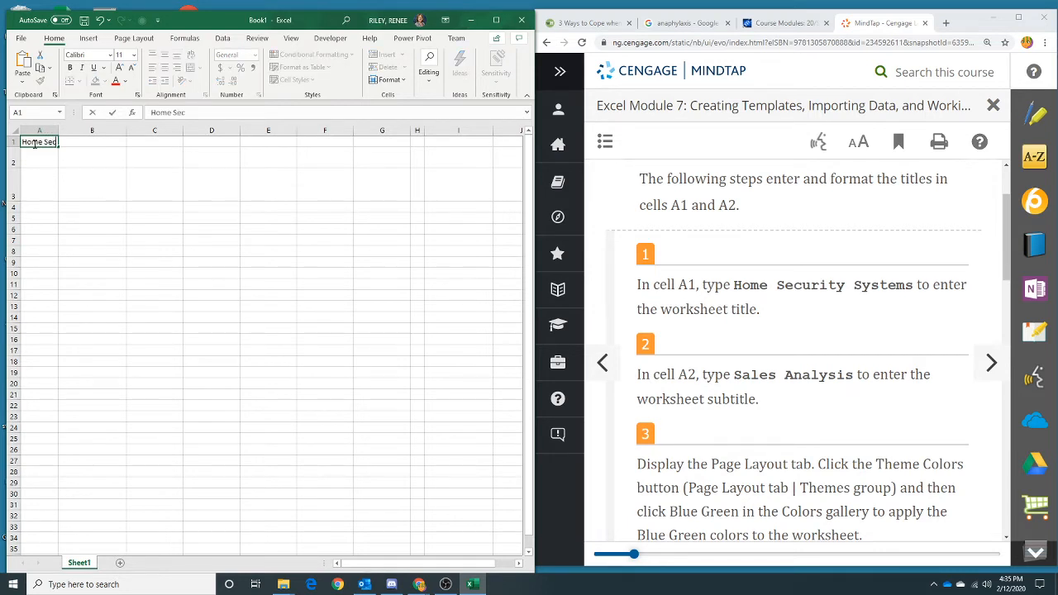
text(urity Systems)
- Enter the subtitle Sales Analysis in cell A2
click(40, 162)
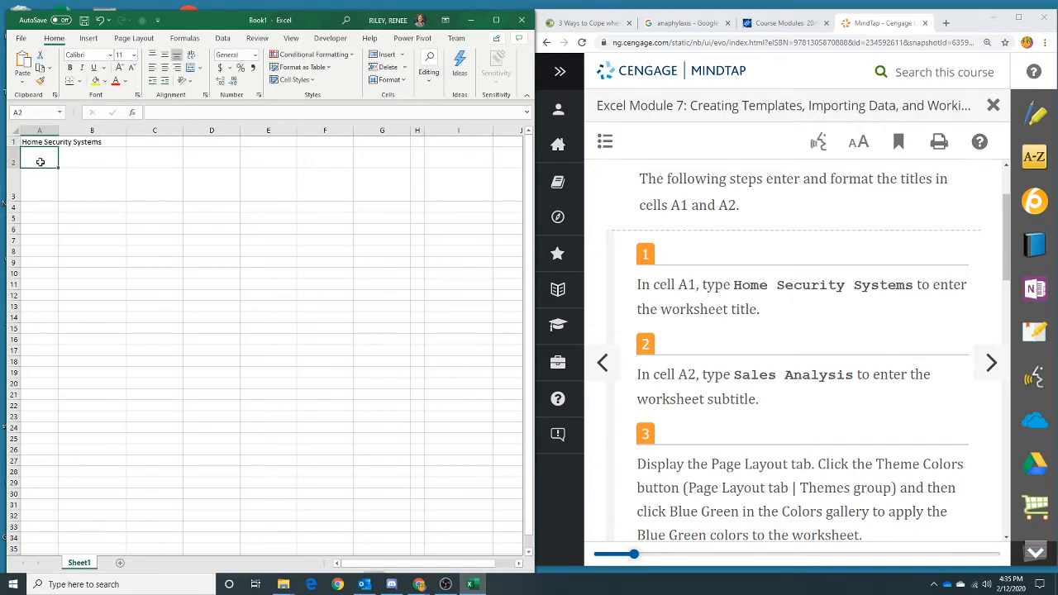
text(Sales A)
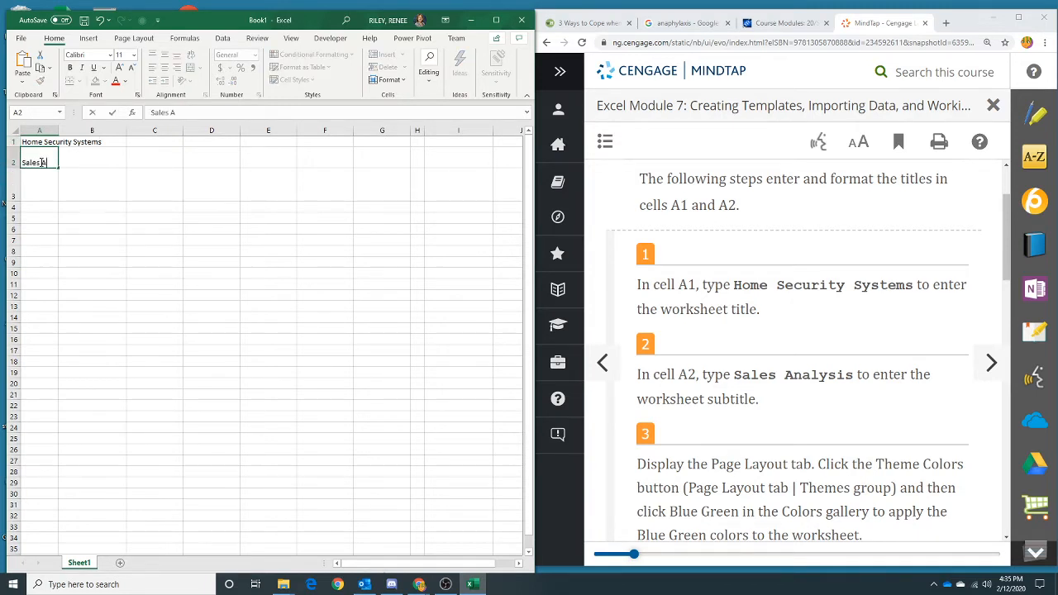
text(nalysis)
- Apply the Blue Green theme colors to the worksheet
click(139, 39)
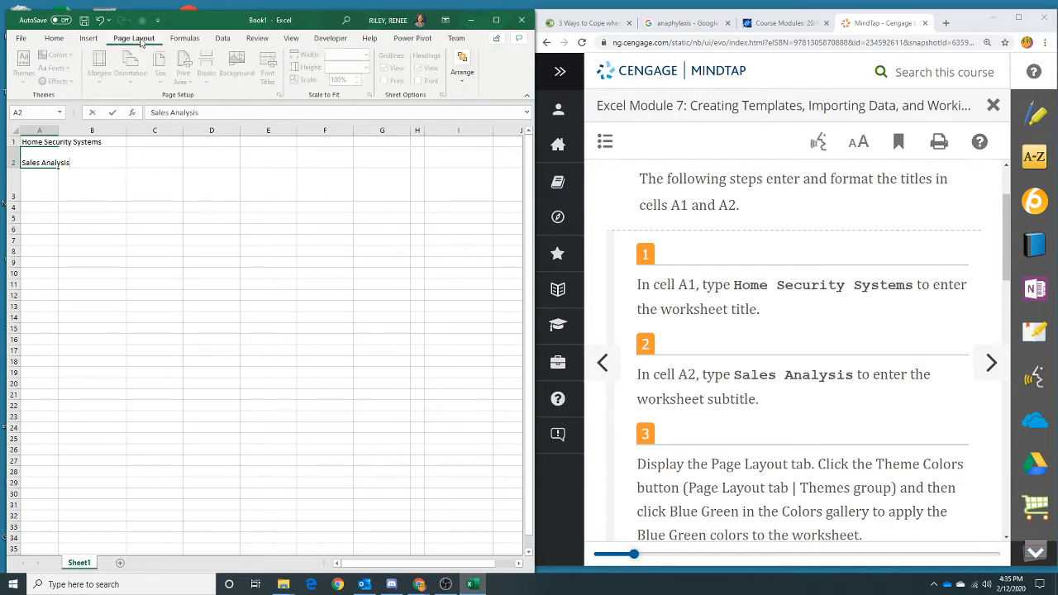
click(90, 185)
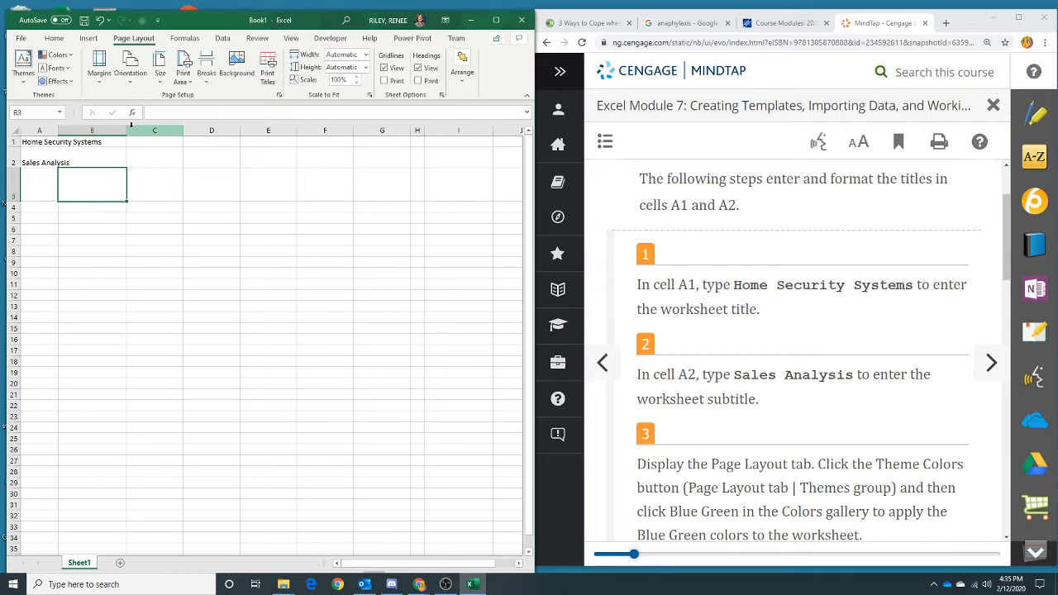
click(63, 55)
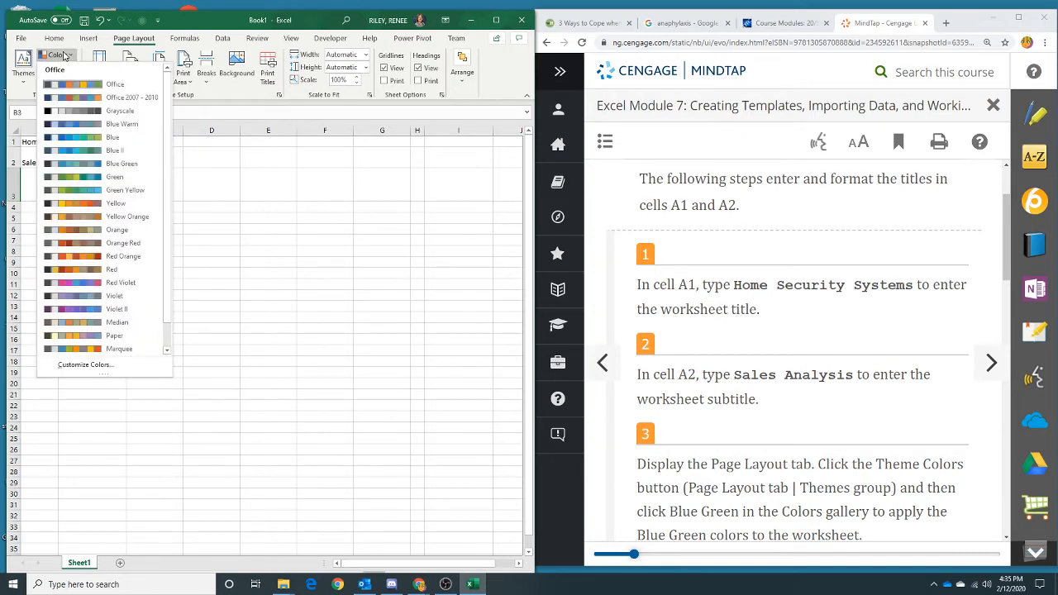
click(98, 168)
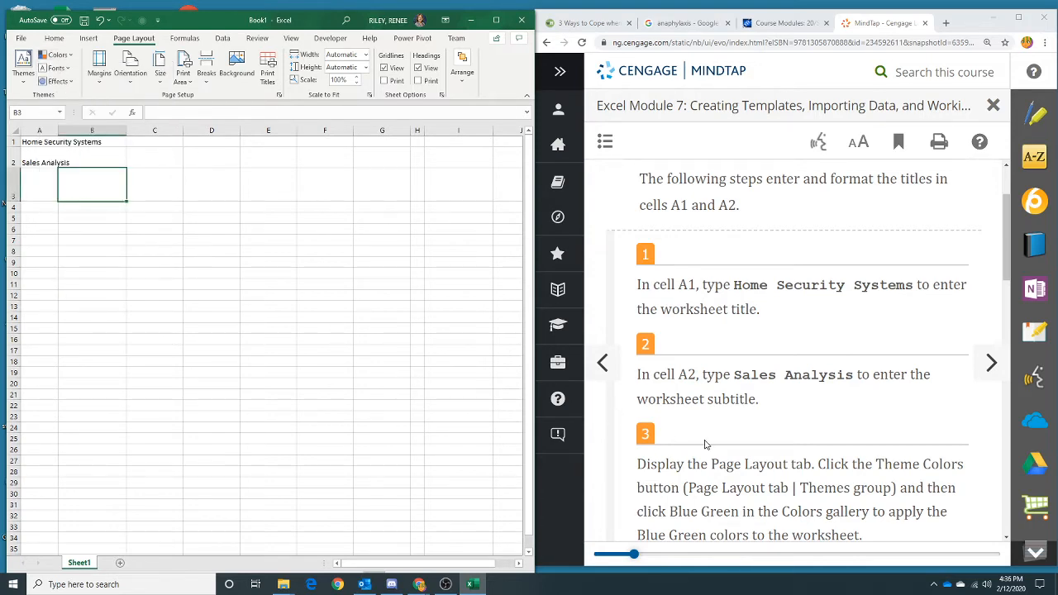
- Apply the Title cell style to the range A1:A2
scroll(704, 443, down, 2)
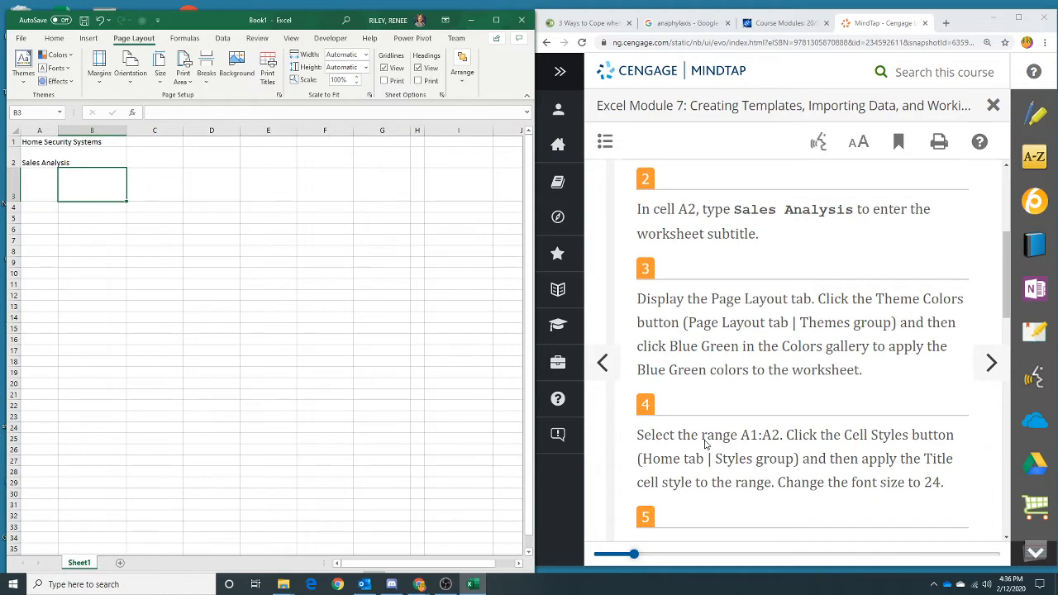
click(428, 388)
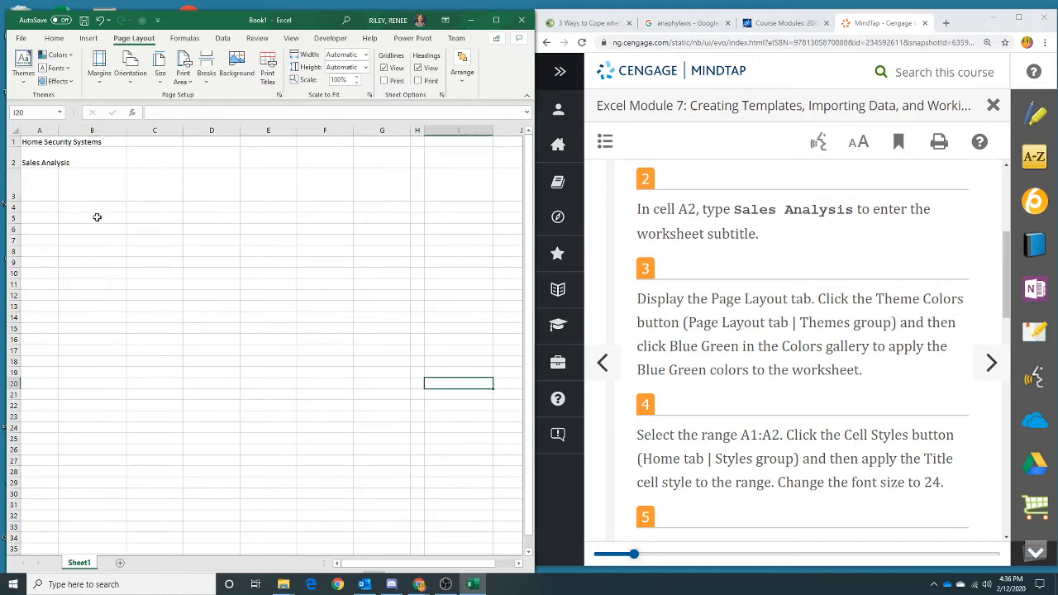
drag(31, 141, 30, 153)
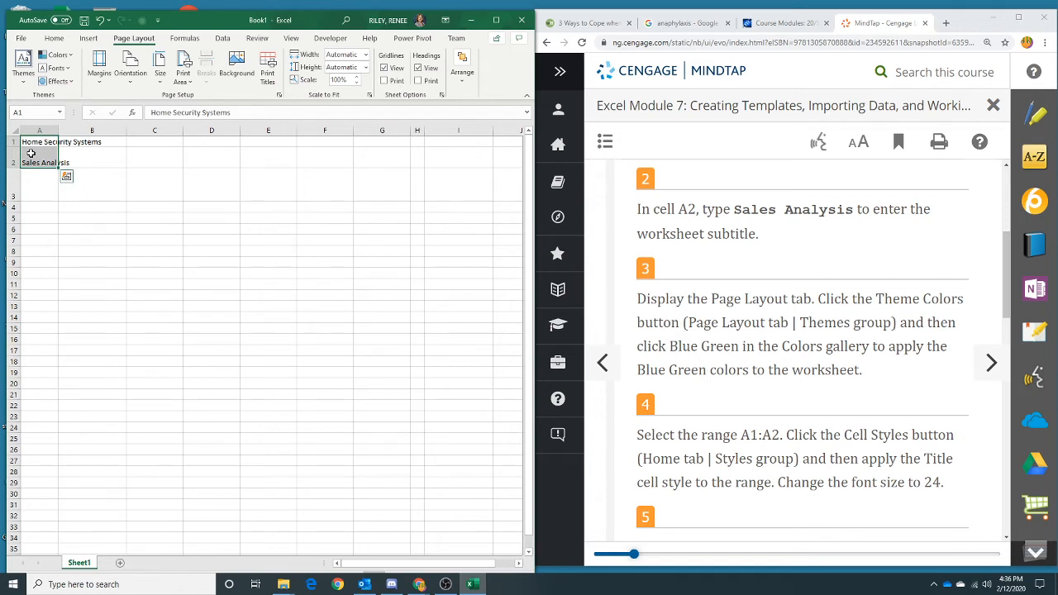
click(54, 39)
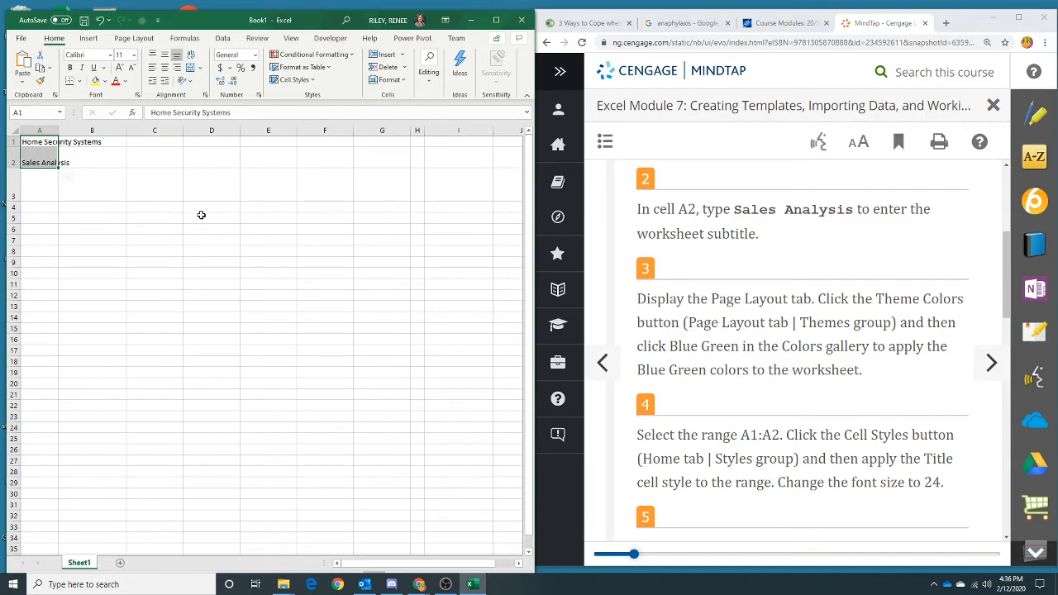
click(495, 20)
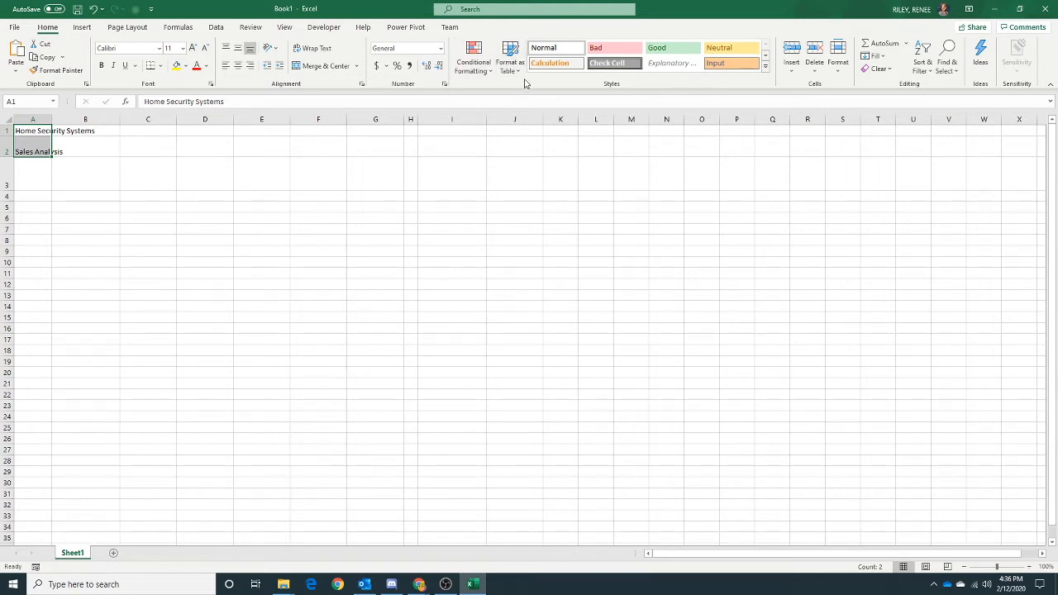
drag(691, 9, 611, 2)
click(765, 55)
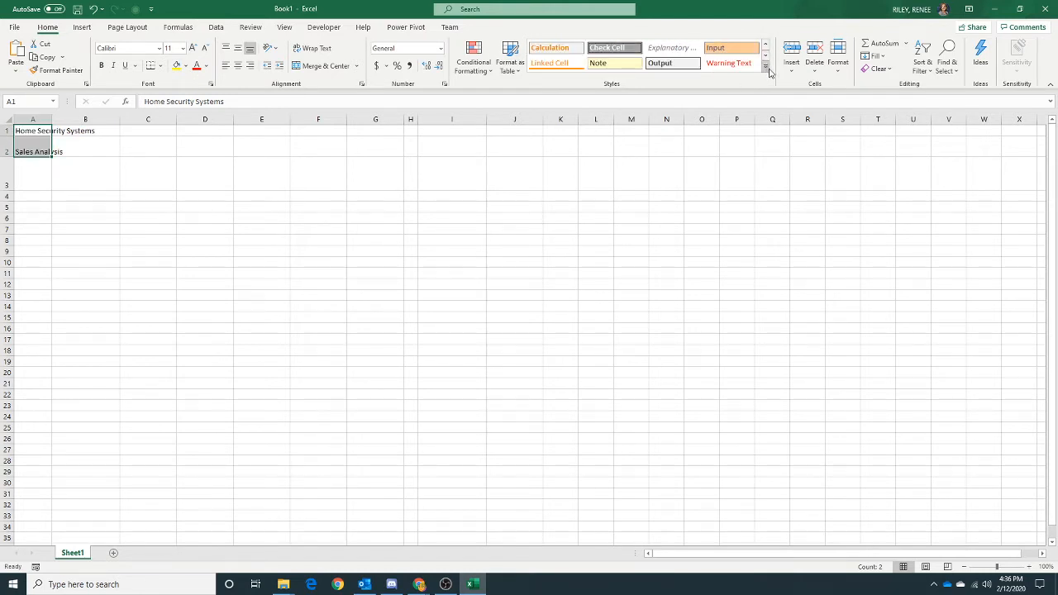
click(765, 70)
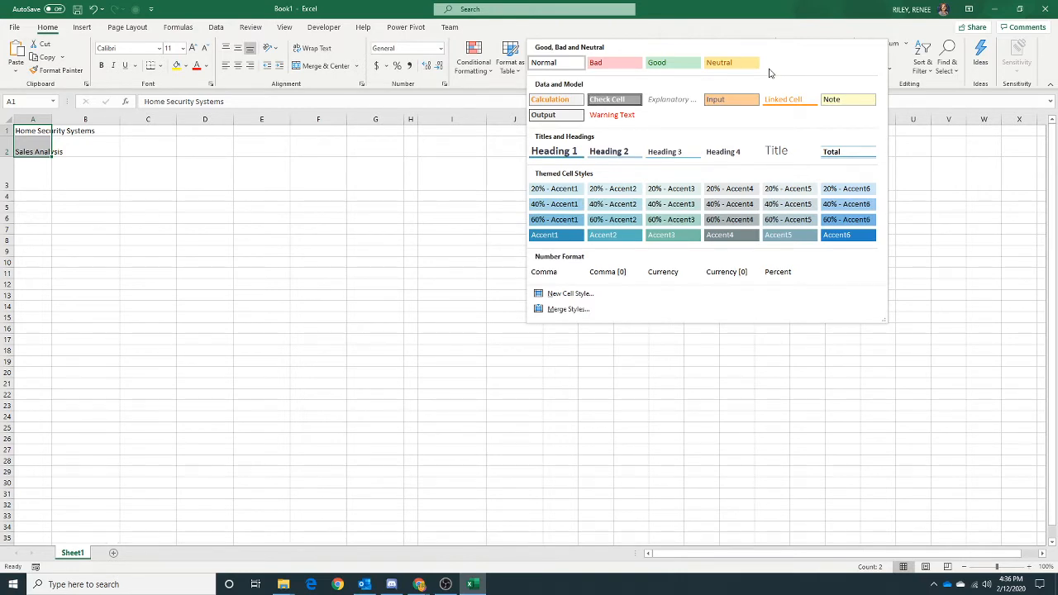
click(775, 152)
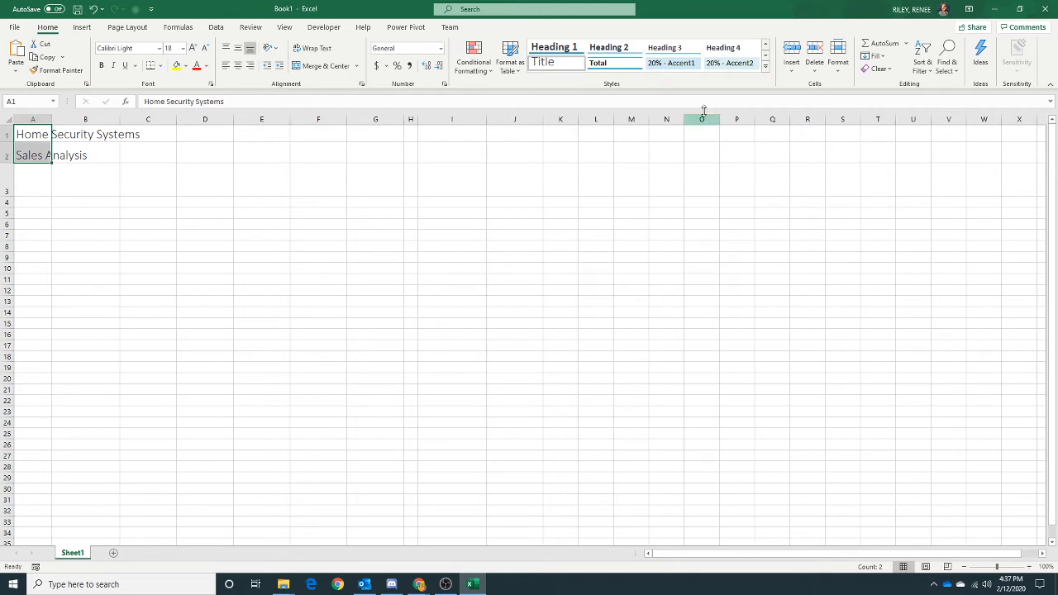
key(super+Left)
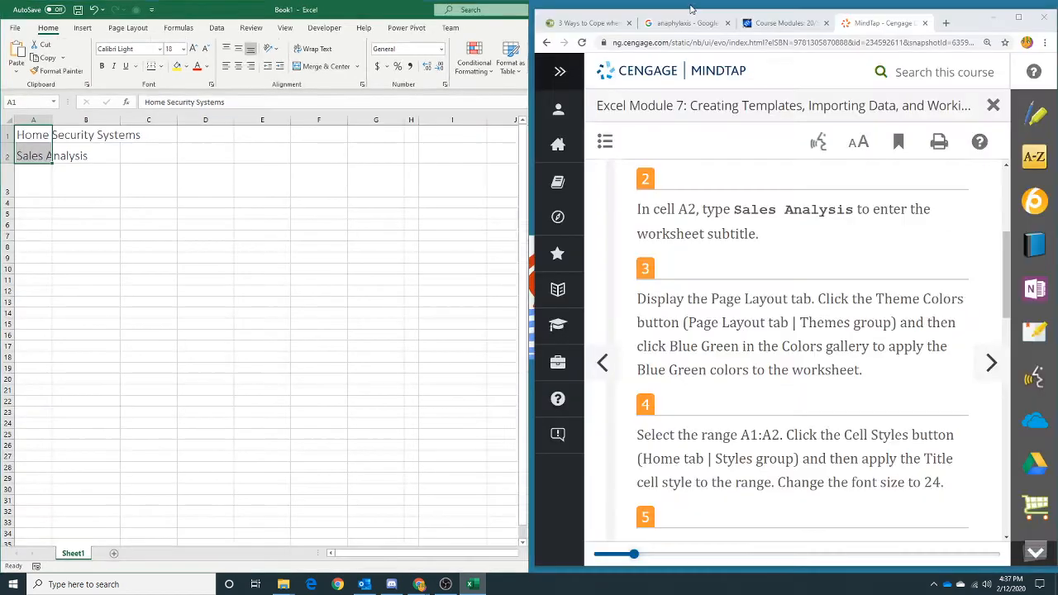
- Change the font size of the range A1:A2 to 24
click(653, 149)
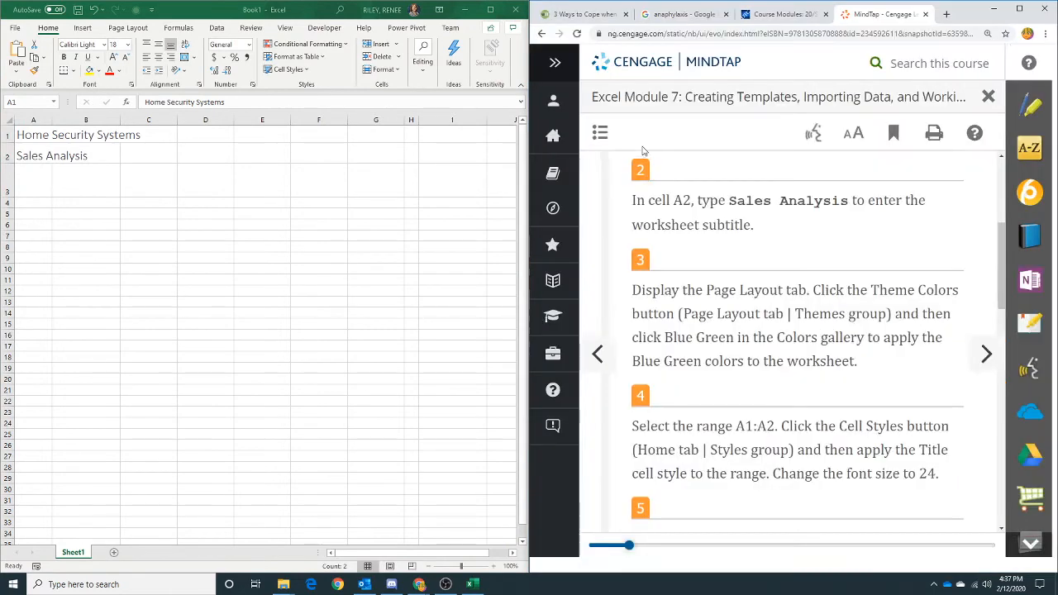
scroll(794, 307, down, 2)
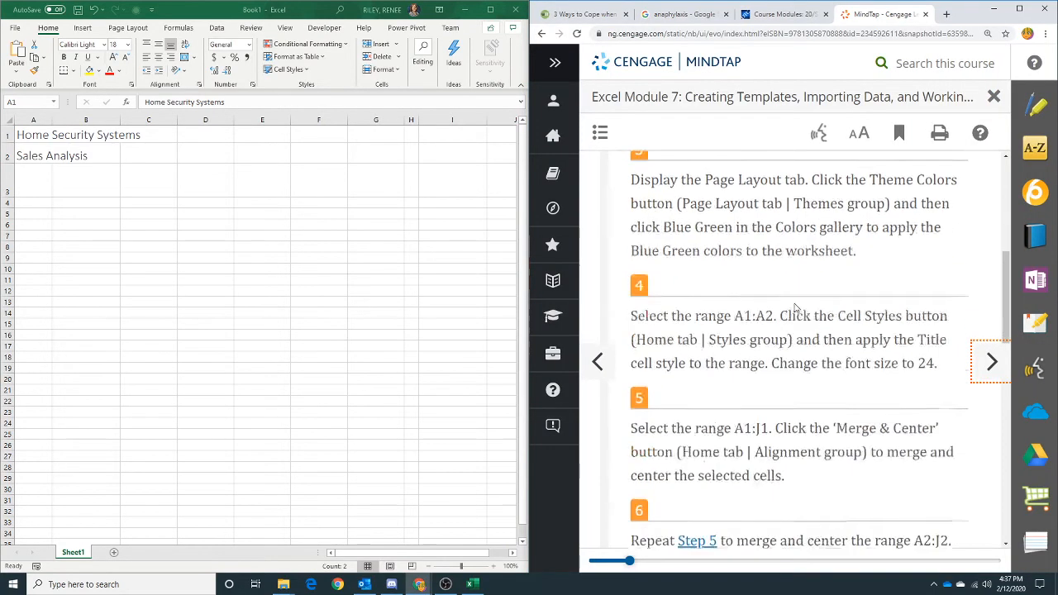
scroll(794, 307, up, 1)
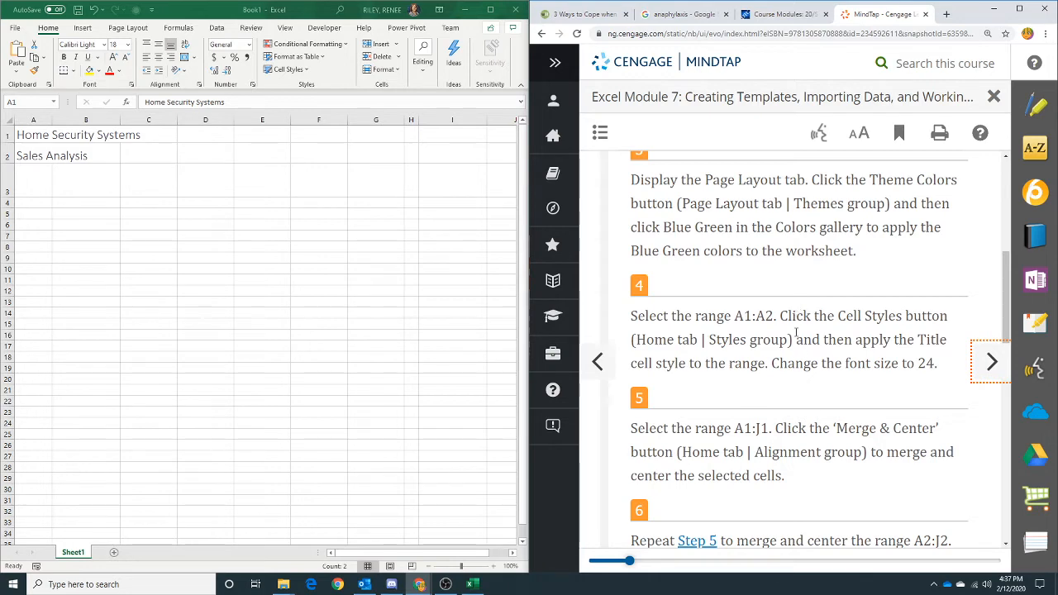
scroll(796, 332, down, 1)
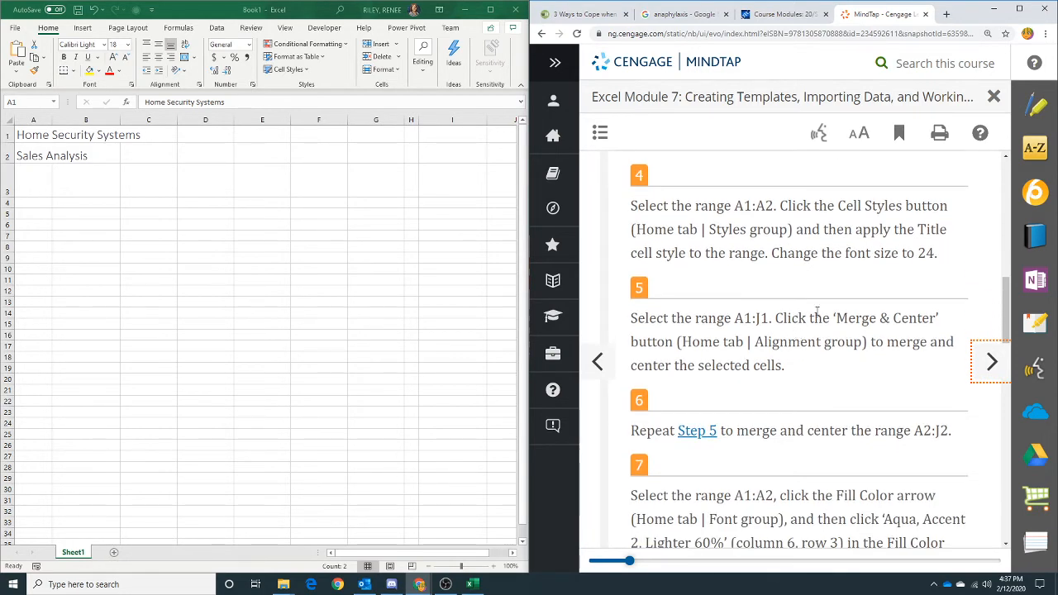
drag(32, 136, 32, 156)
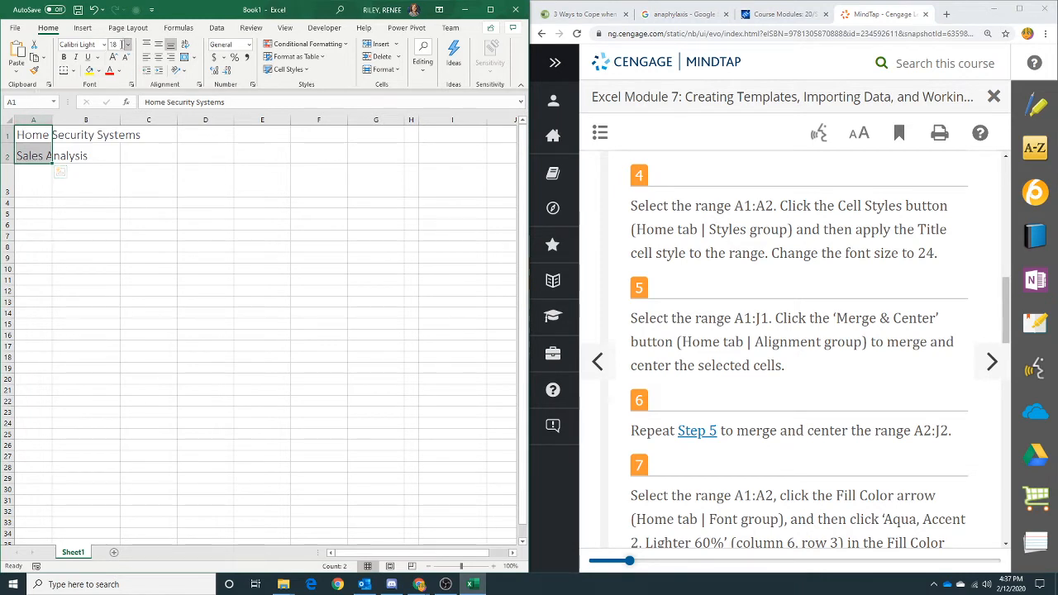
click(126, 44)
click(126, 179)
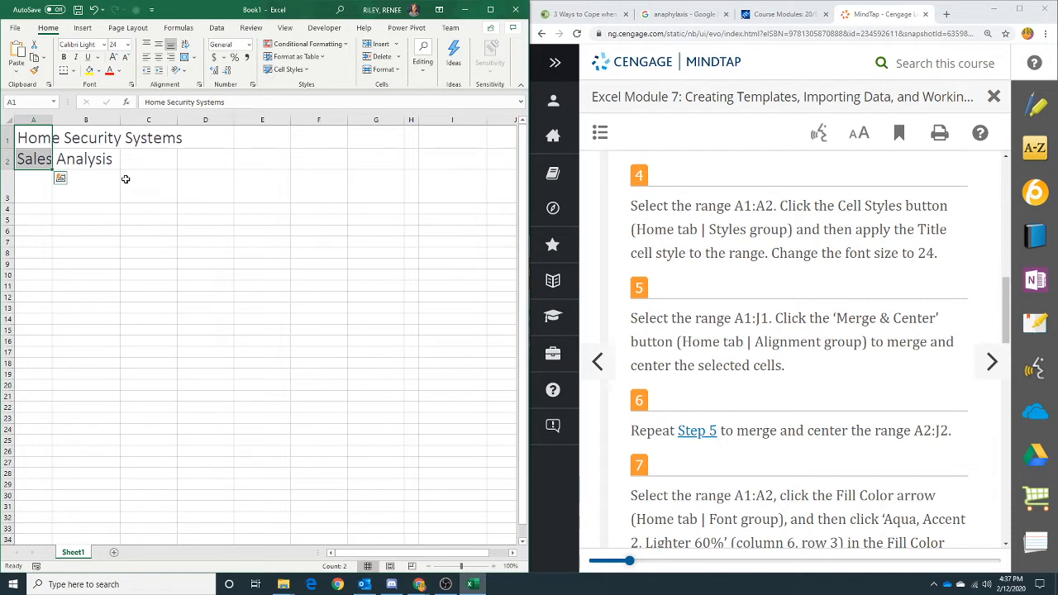
- Merge the range A1:J1 and center it horizontally through the Format Cells alignment options
click(26, 138)
drag(26, 138, 504, 135)
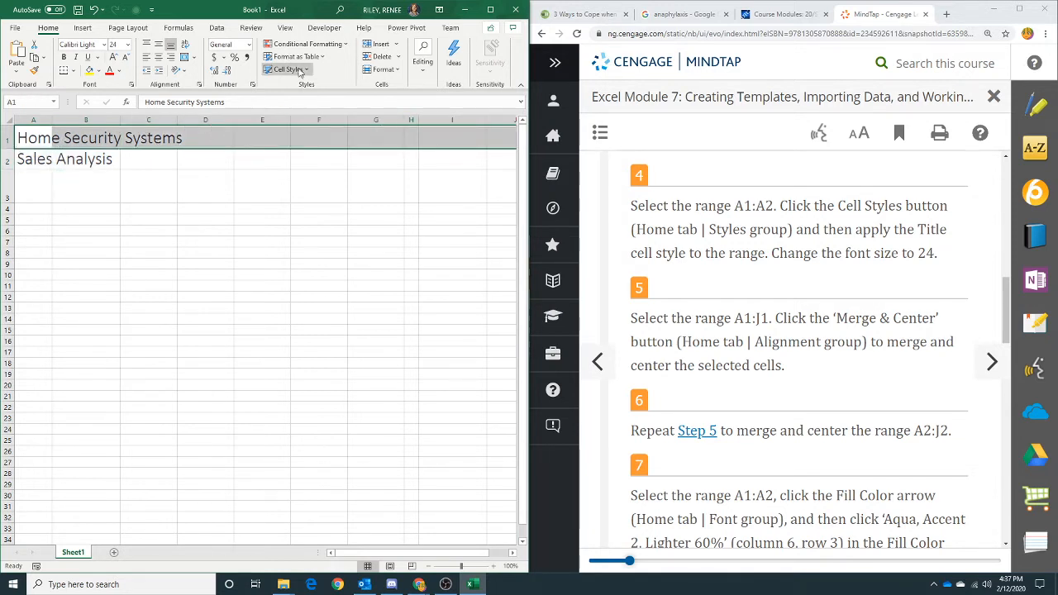
right_click(248, 143)
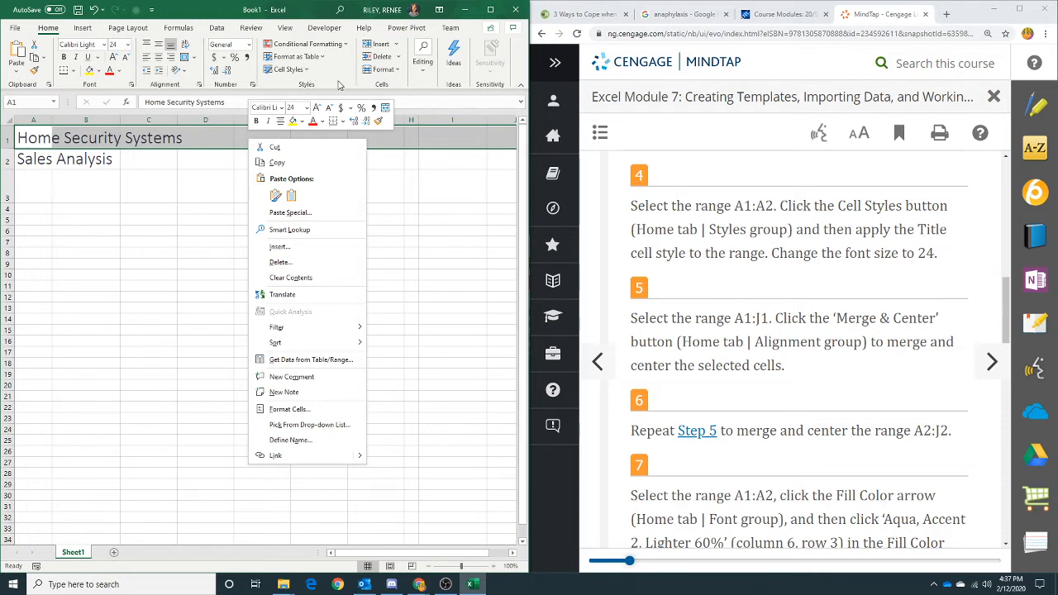
click(200, 85)
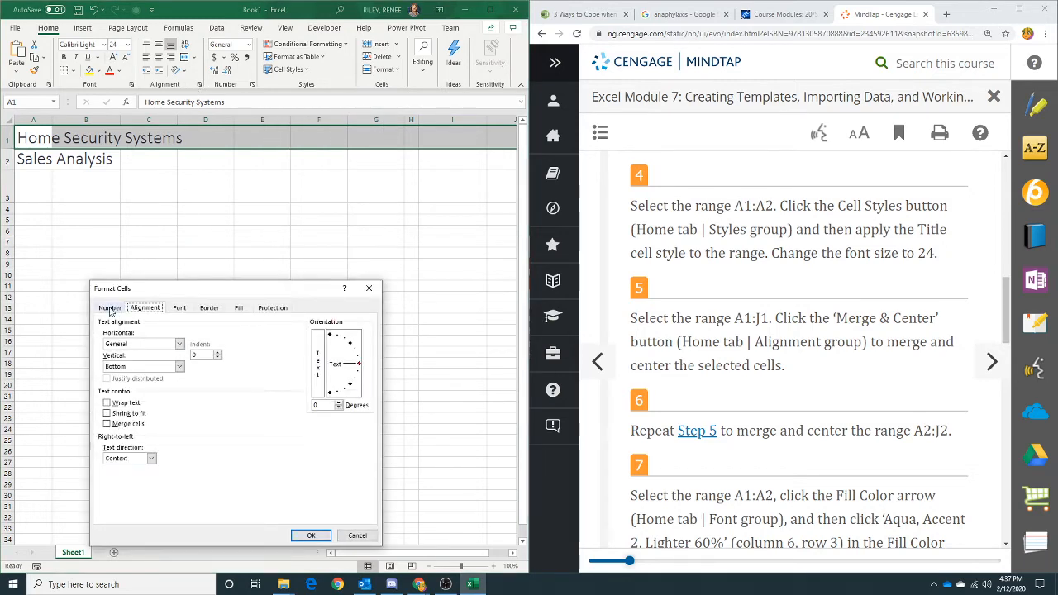
click(106, 423)
click(180, 344)
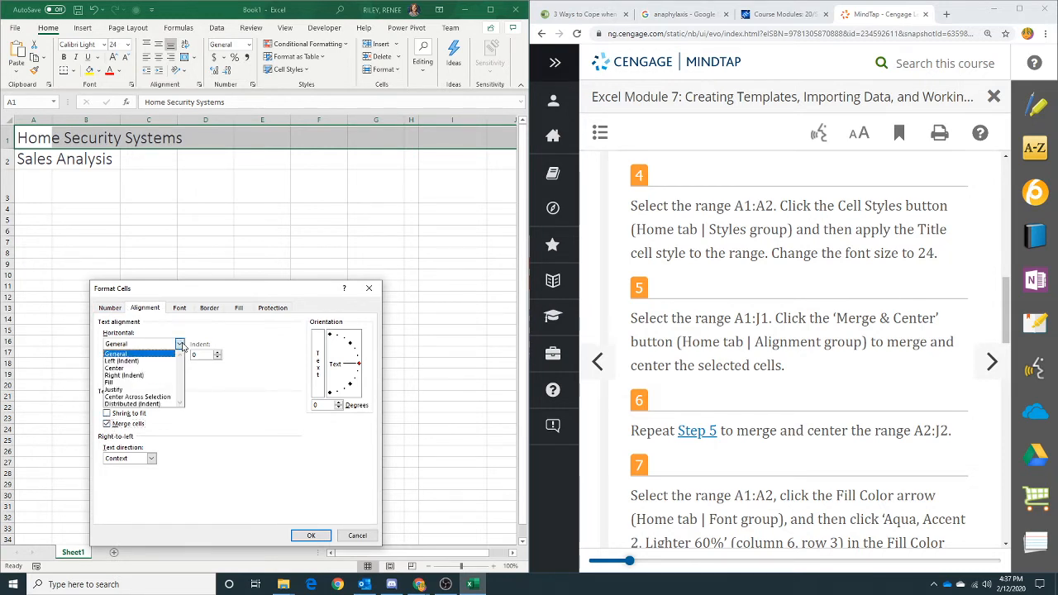
click(152, 372)
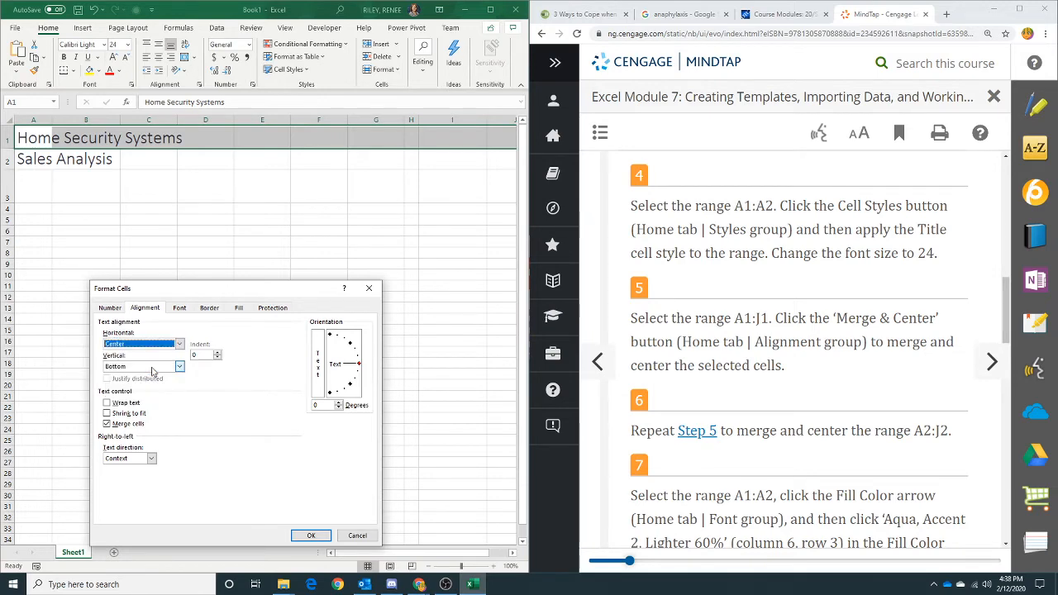
click(312, 536)
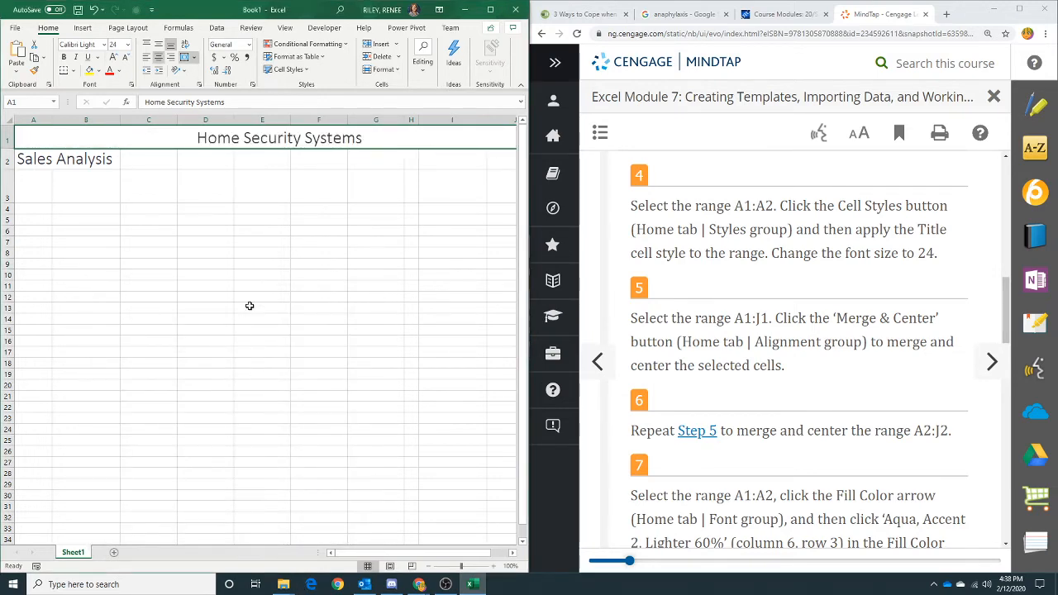
- Merge the range A2:J2 and center it horizontally through the Format Cells alignment options
click(82, 160)
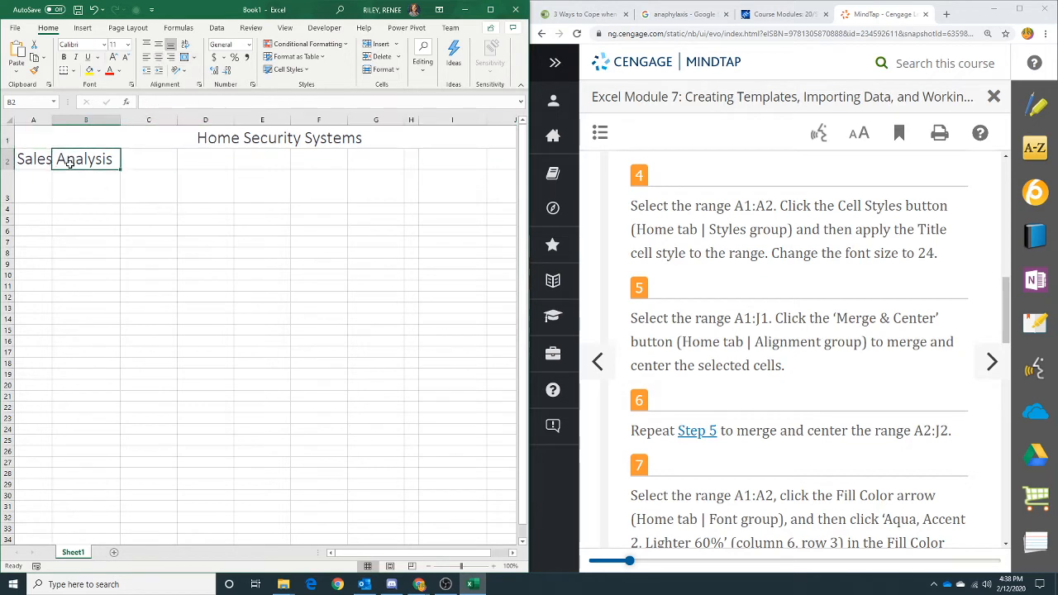
click(26, 160)
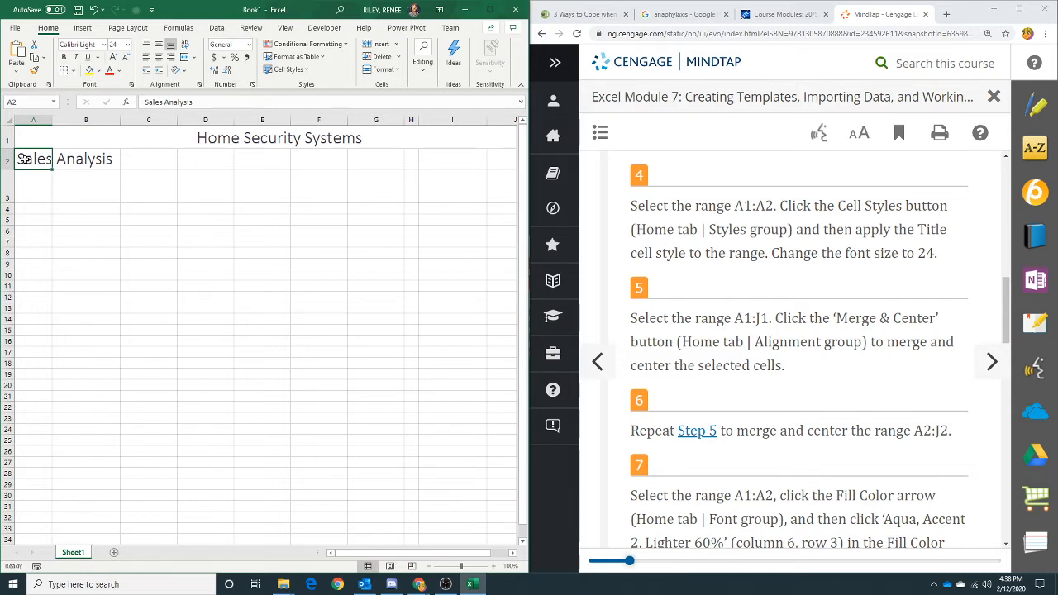
drag(26, 159, 489, 163)
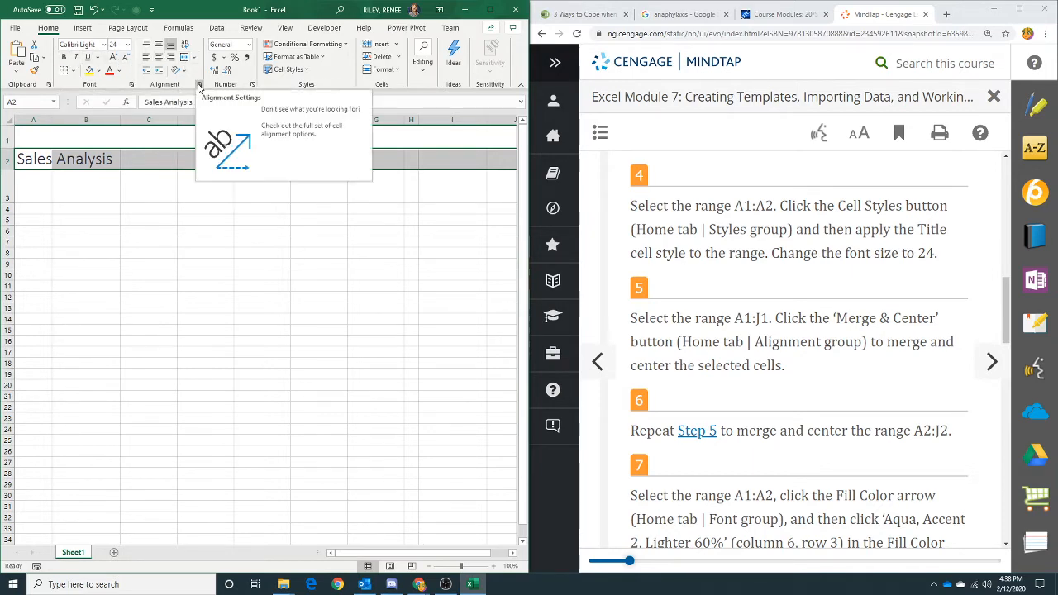
click(198, 86)
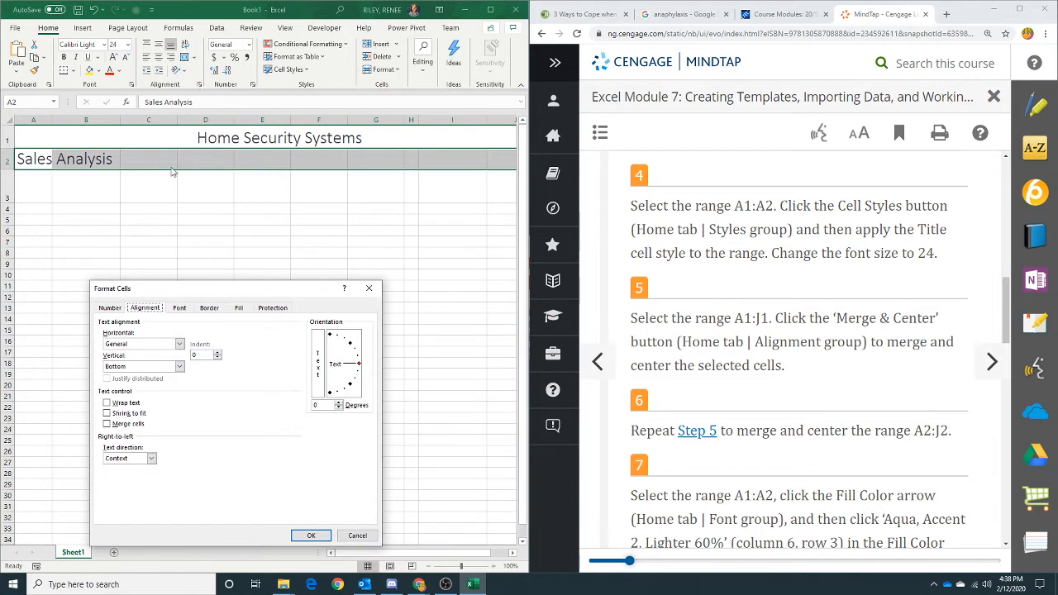
click(107, 423)
click(179, 344)
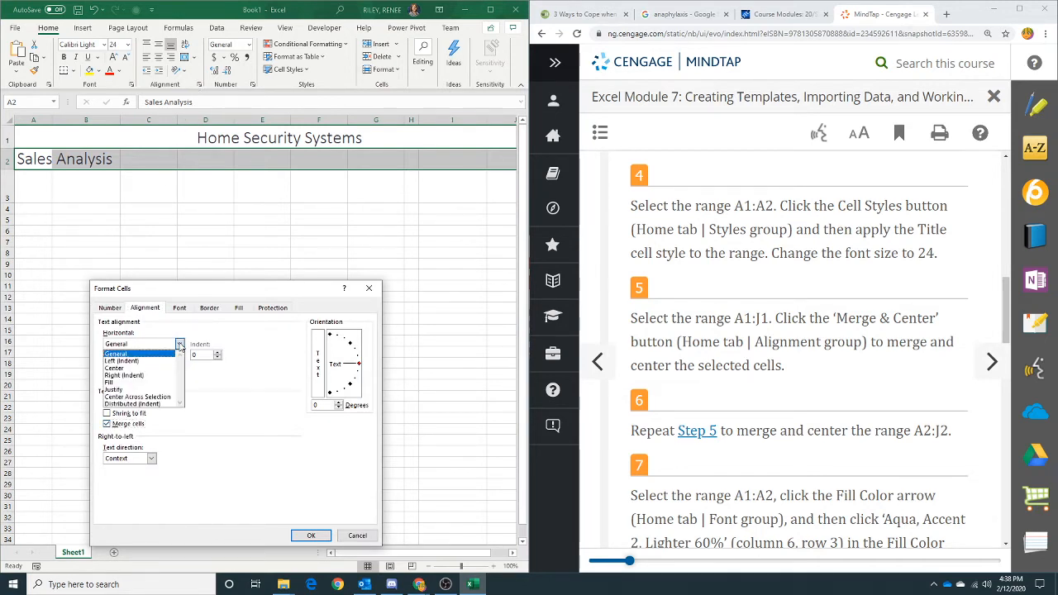
click(148, 369)
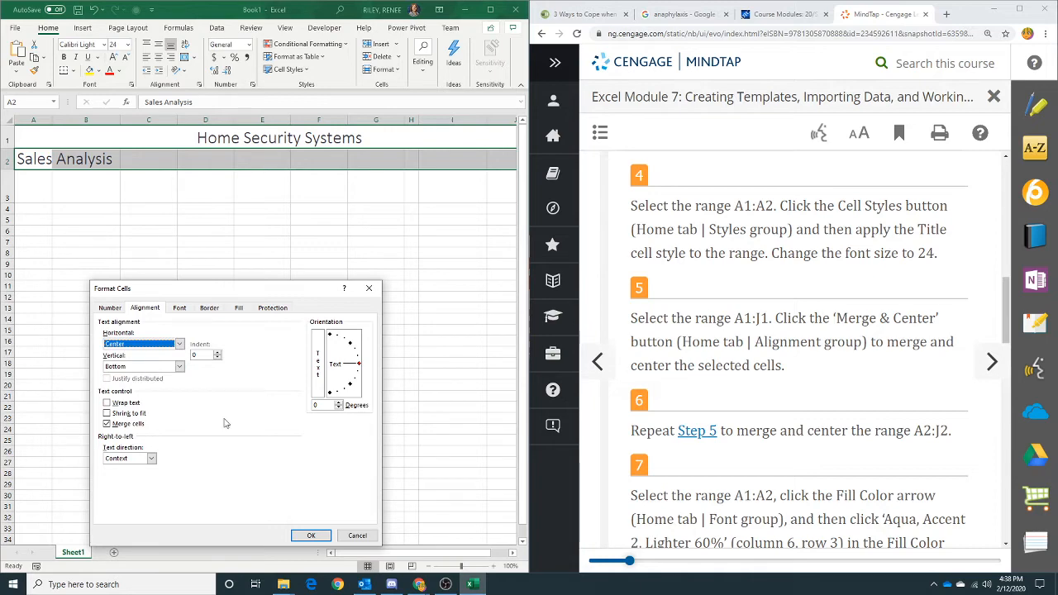
click(311, 536)
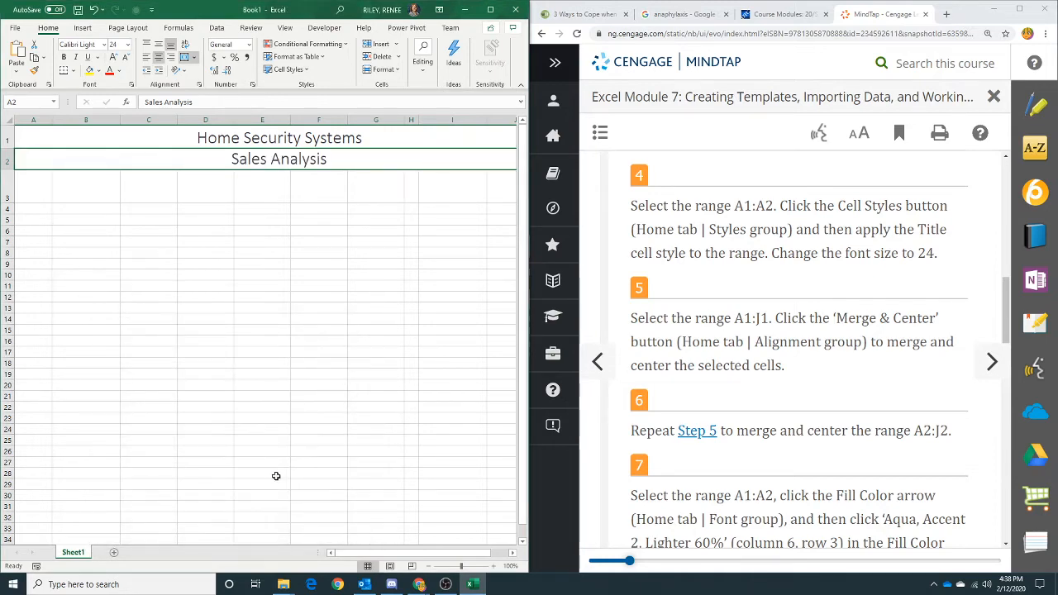
- Fill the range A1:A2 with the Aqua, Accent 2, Lighter 60% theme color
scroll(711, 343, down, 3)
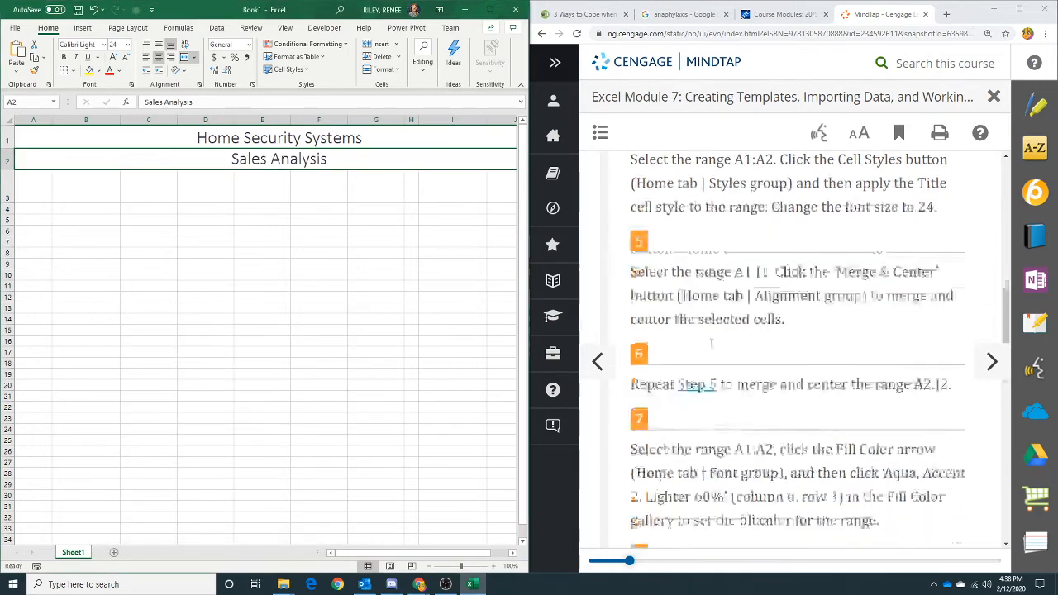
click(350, 350)
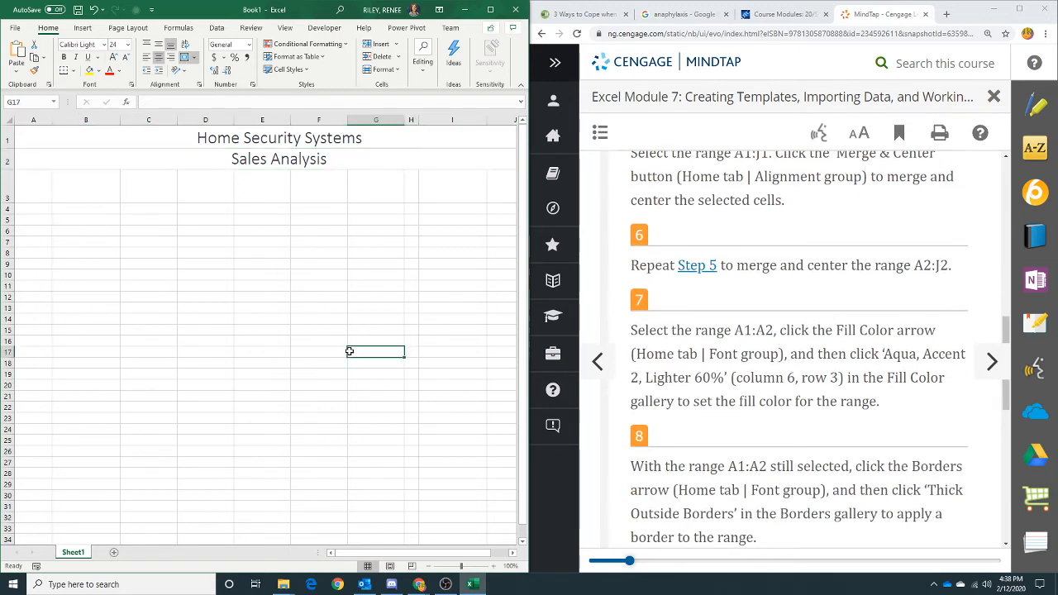
drag(34, 137, 28, 151)
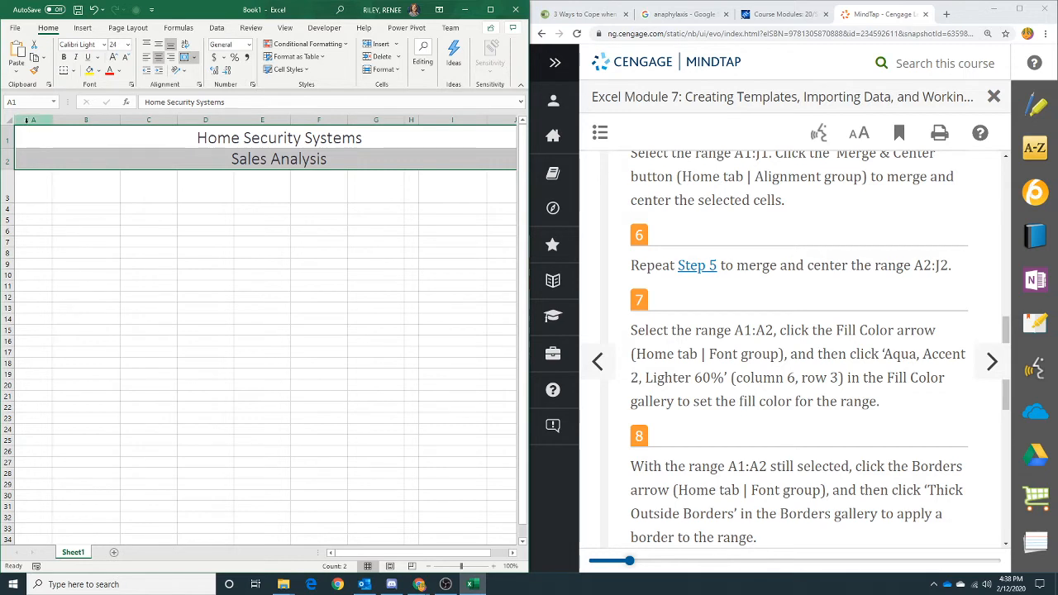
click(98, 71)
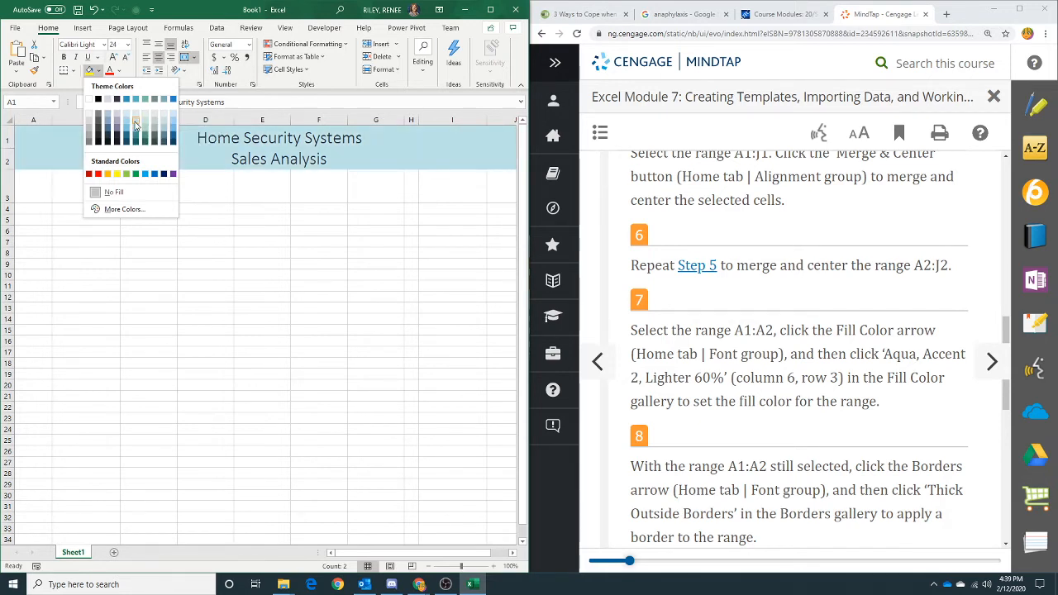
click(136, 124)
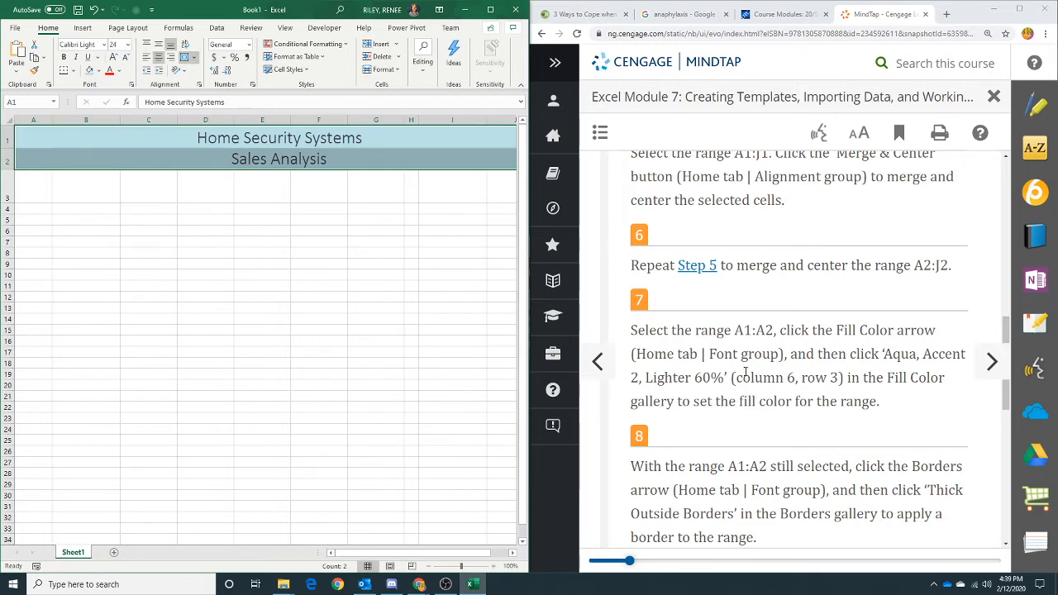
- Apply a Thick Outside Borders border to the range A1:A2
scroll(745, 372, down, 2)
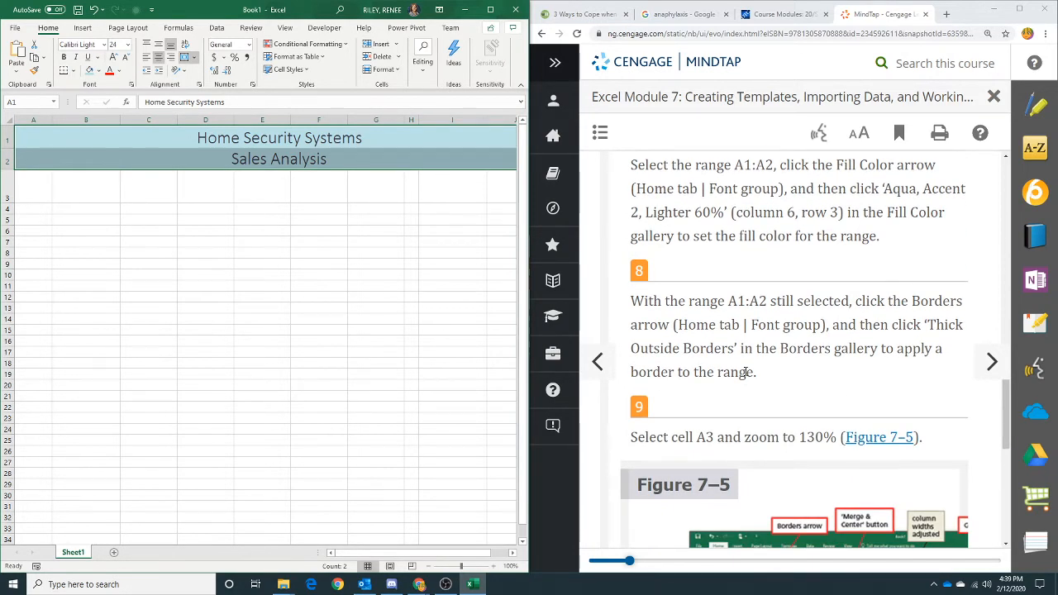
scroll(745, 372, down, 1)
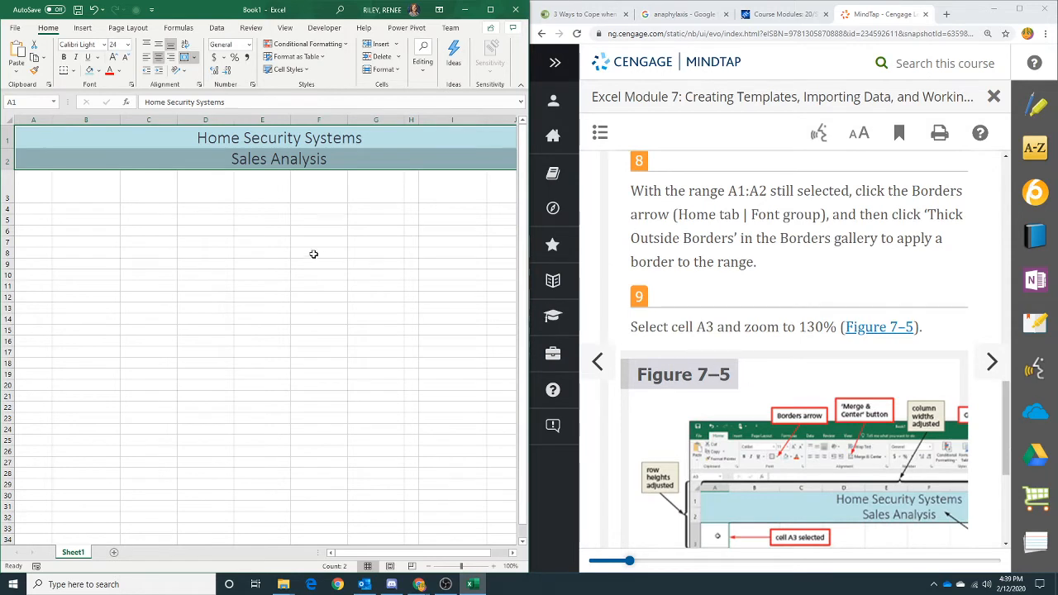
click(74, 71)
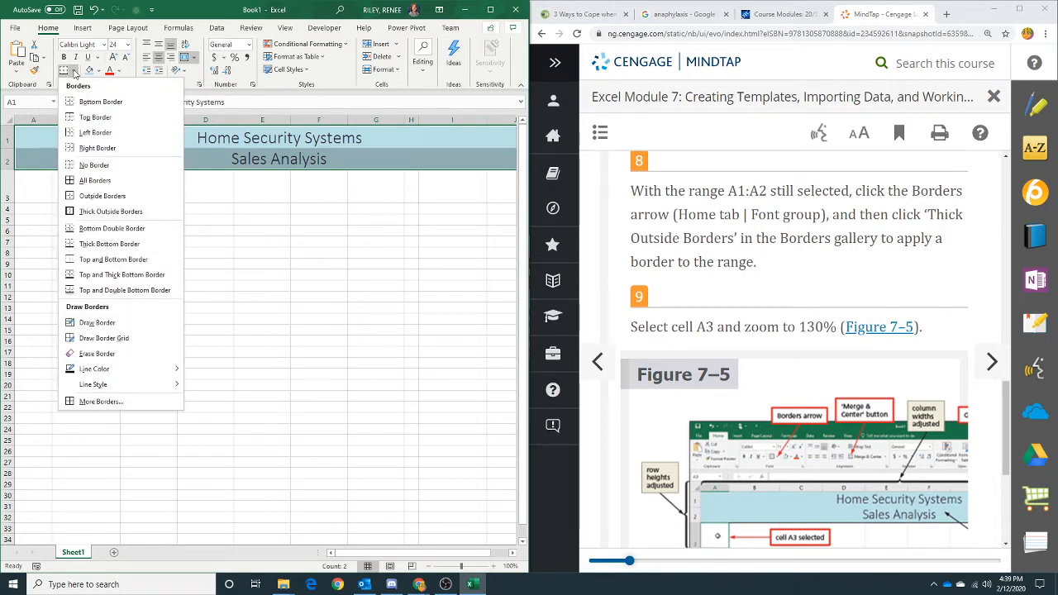
click(106, 212)
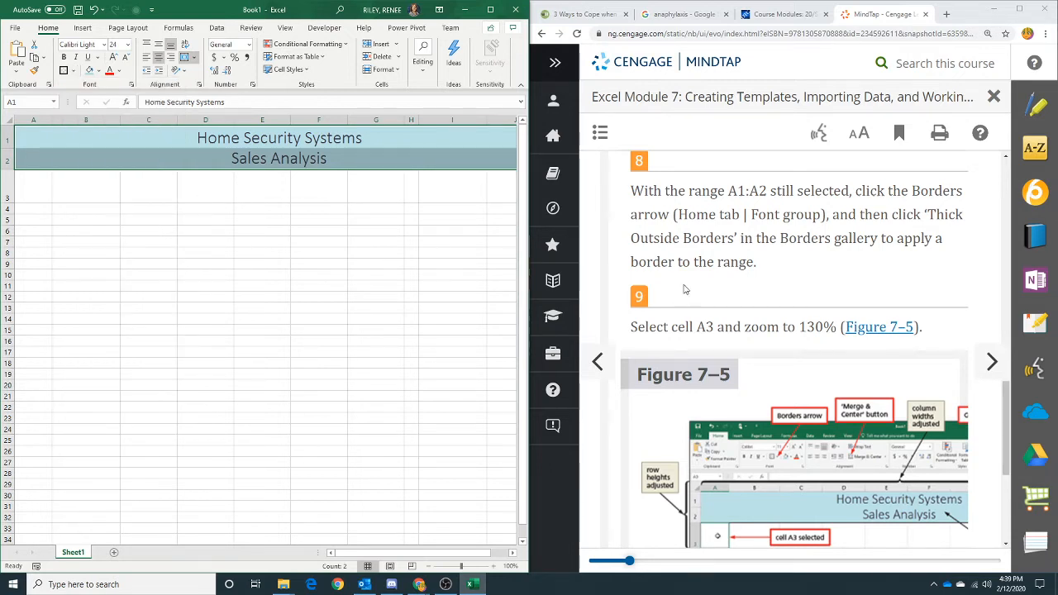
- Select cell A3 and set the worksheet zoom to 130%
scroll(708, 263, down, 2)
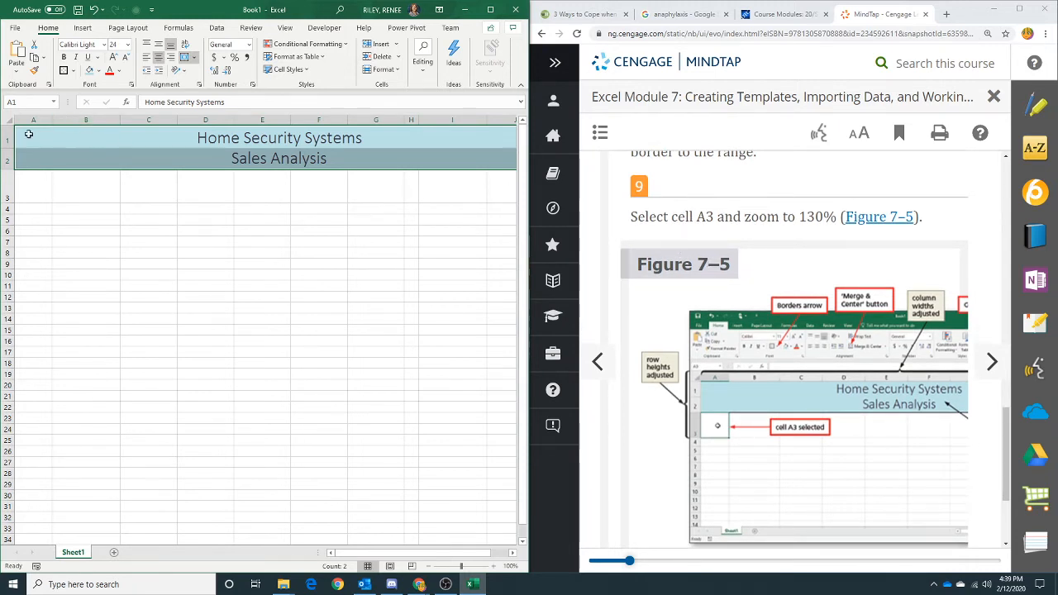
click(33, 191)
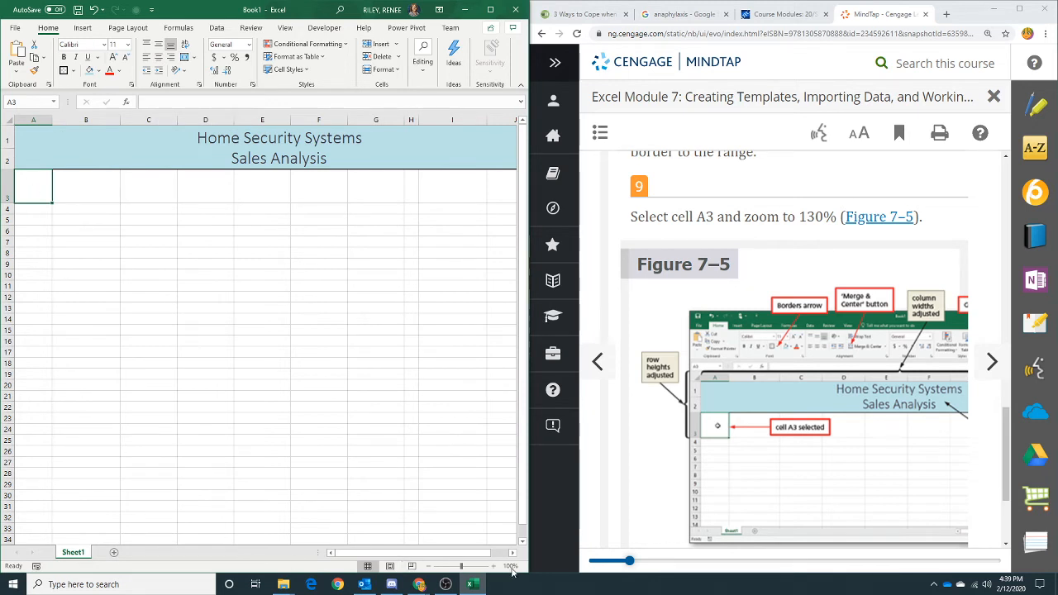
drag(461, 567, 466, 569)
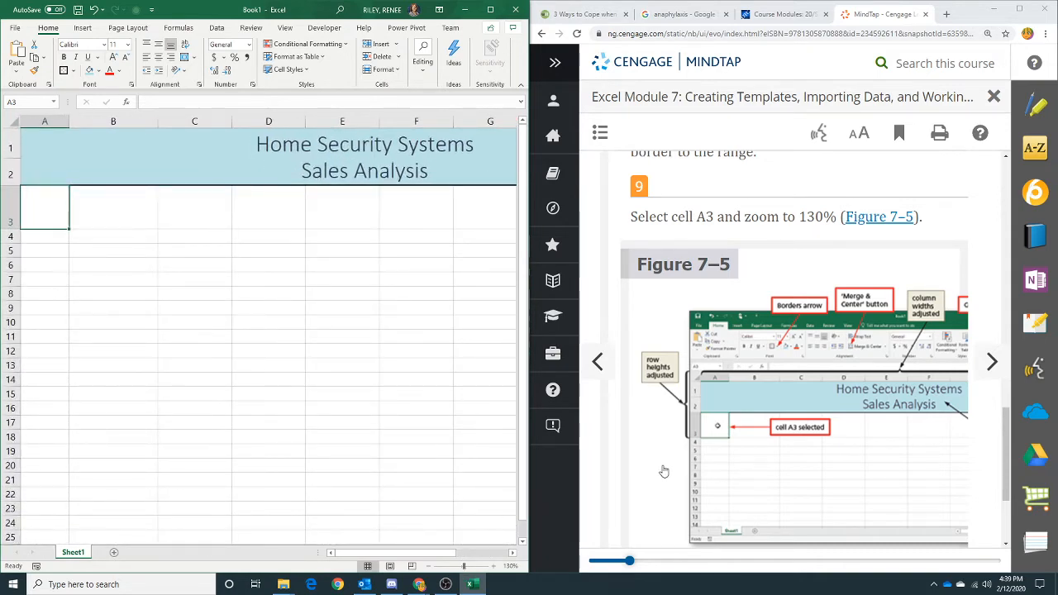
- Page through the tutorial instructions to find the steps for entering column titles in row 3
scroll(665, 439, down, 2)
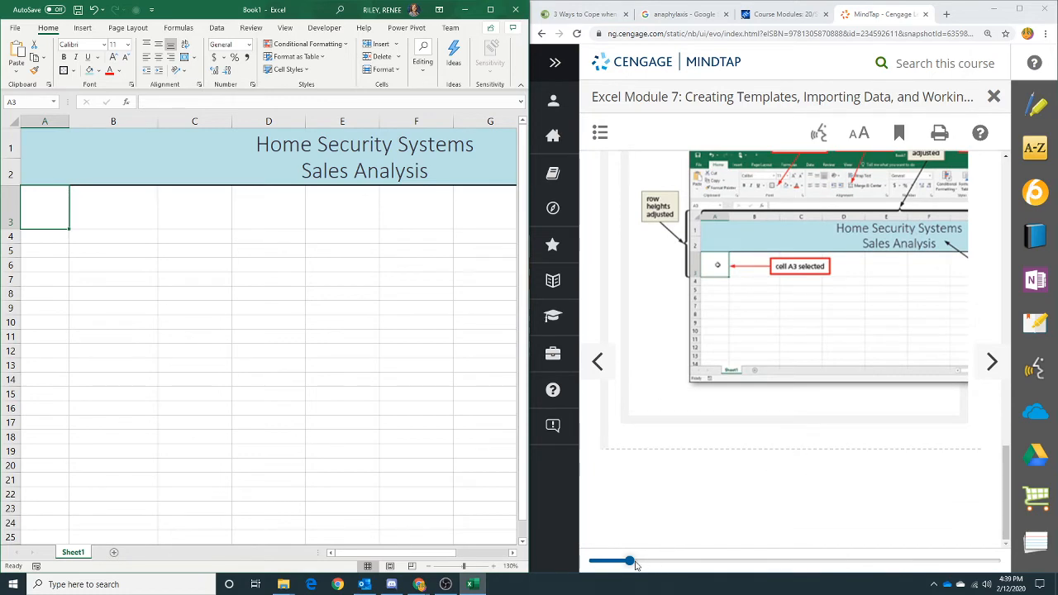
mouse_move(635, 565)
mouse_down()
mouse_move(666, 565)
mouse_move(608, 563)
mouse_move(622, 558)
mouse_up()
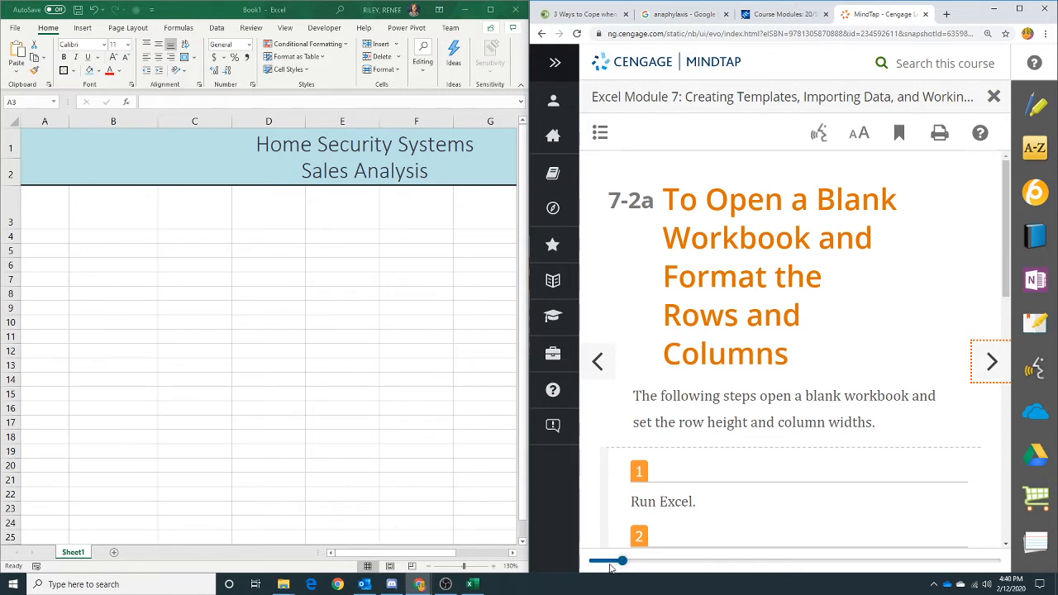
click(991, 360)
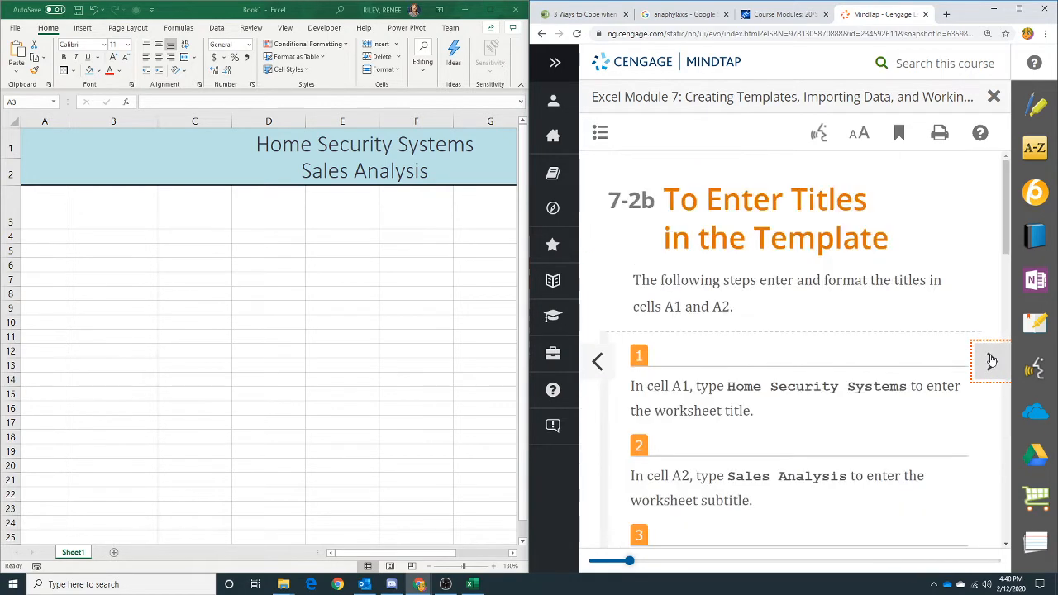
click(991, 360)
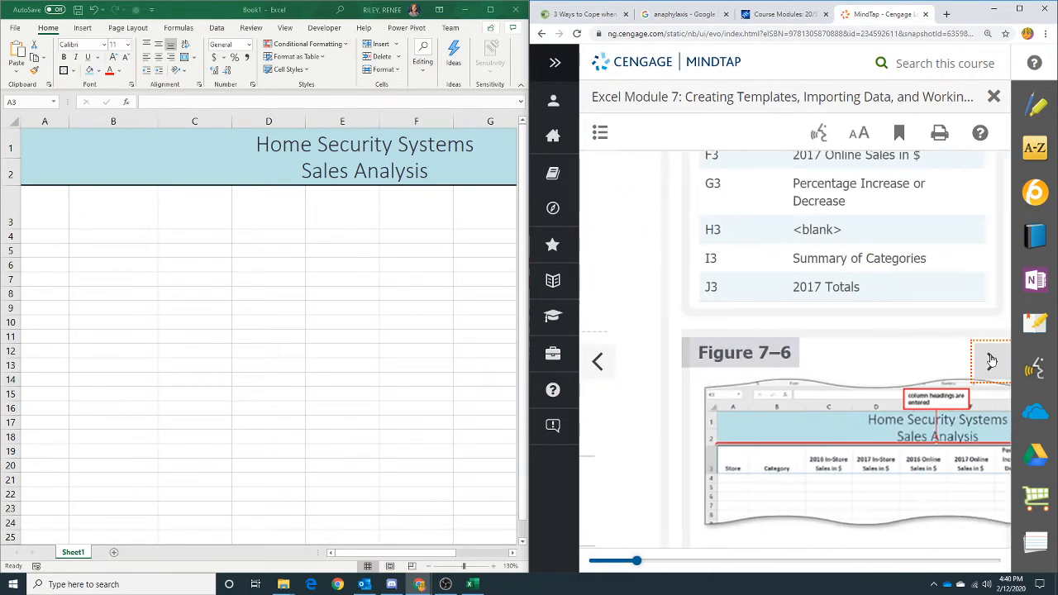
click(597, 361)
scroll(739, 374, down, 4)
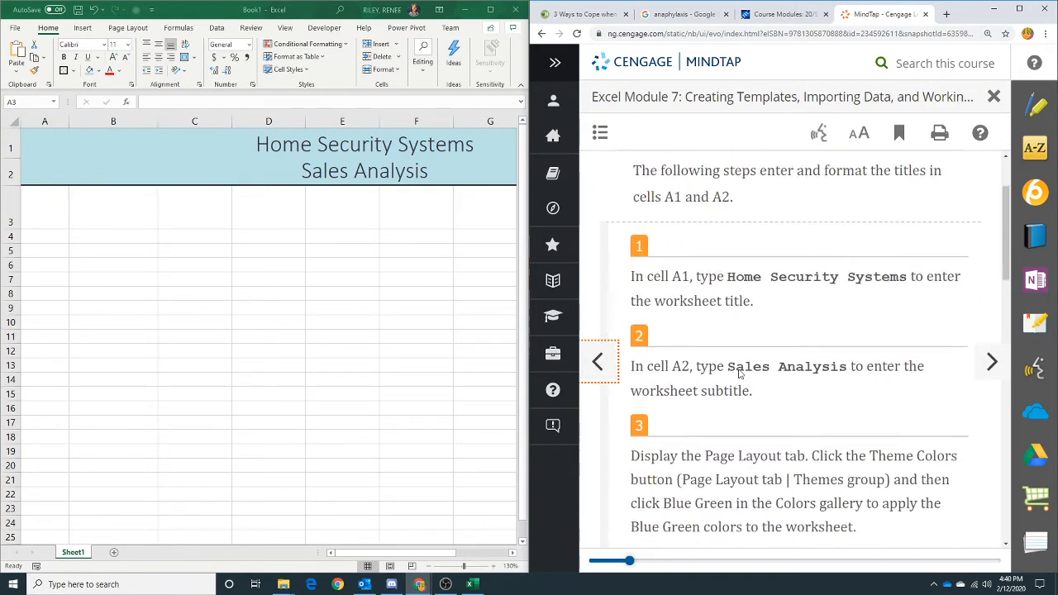
scroll(739, 374, down, 4)
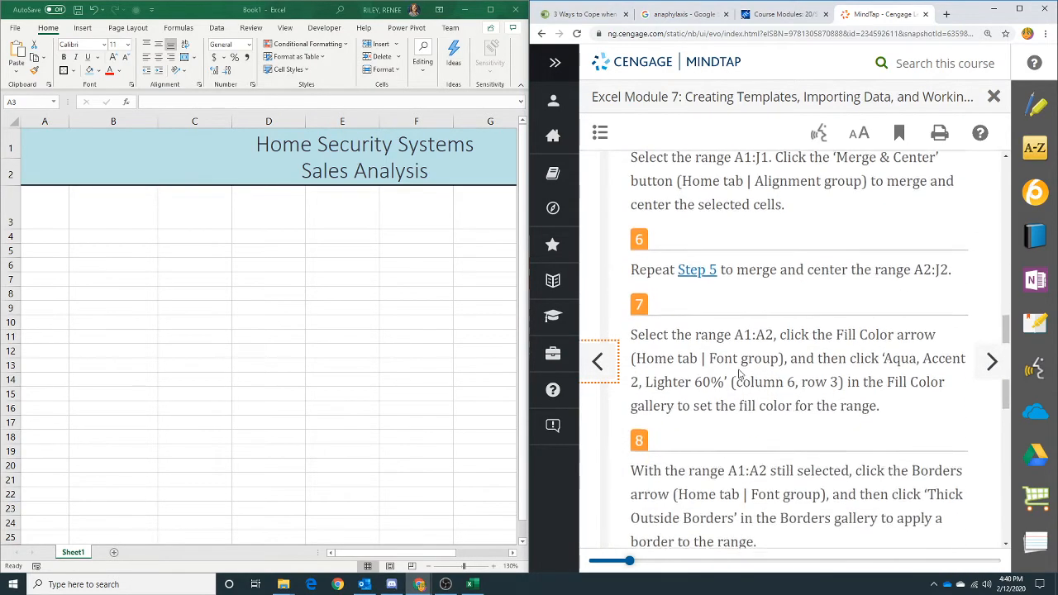
scroll(738, 374, down, 1)
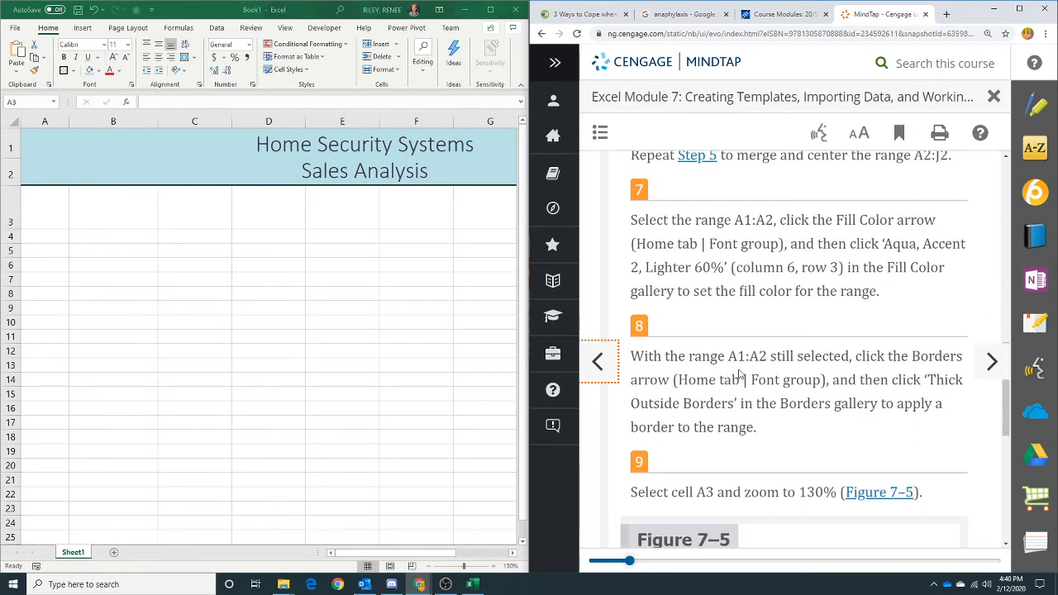
scroll(740, 374, down, 3)
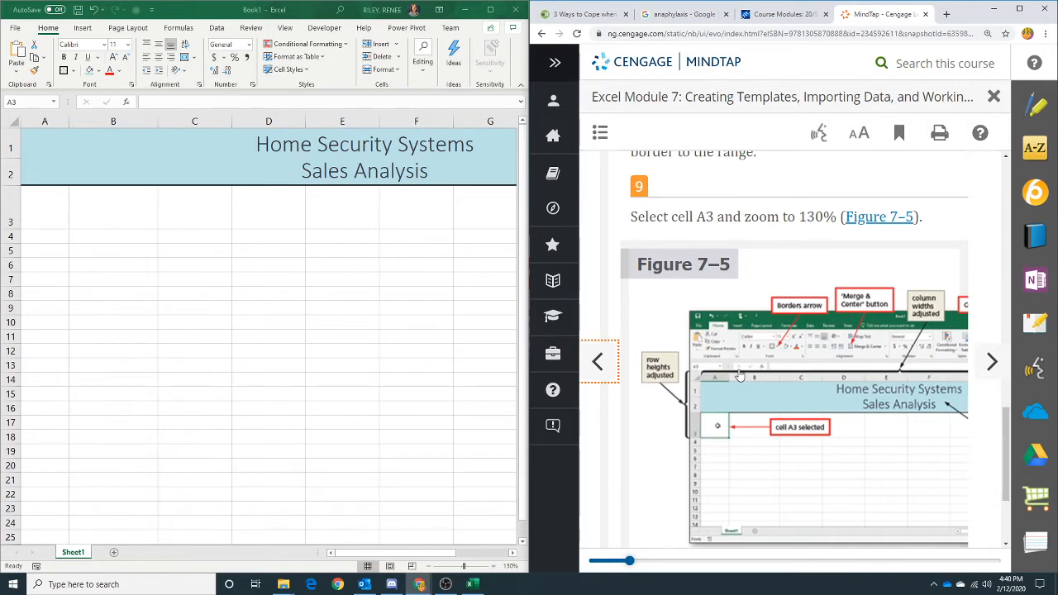
scroll(739, 374, down, 2)
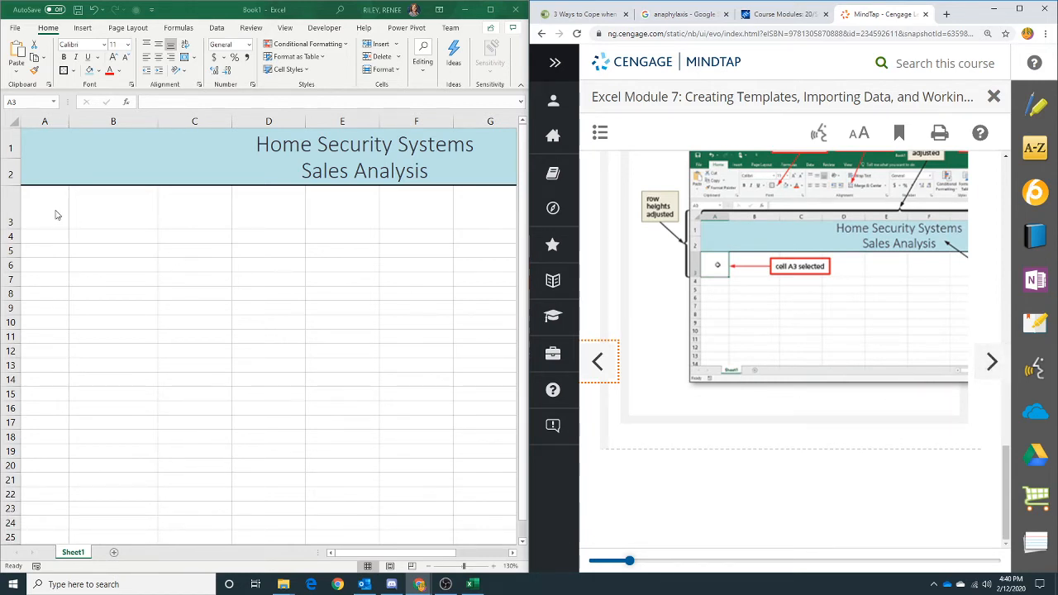
click(55, 212)
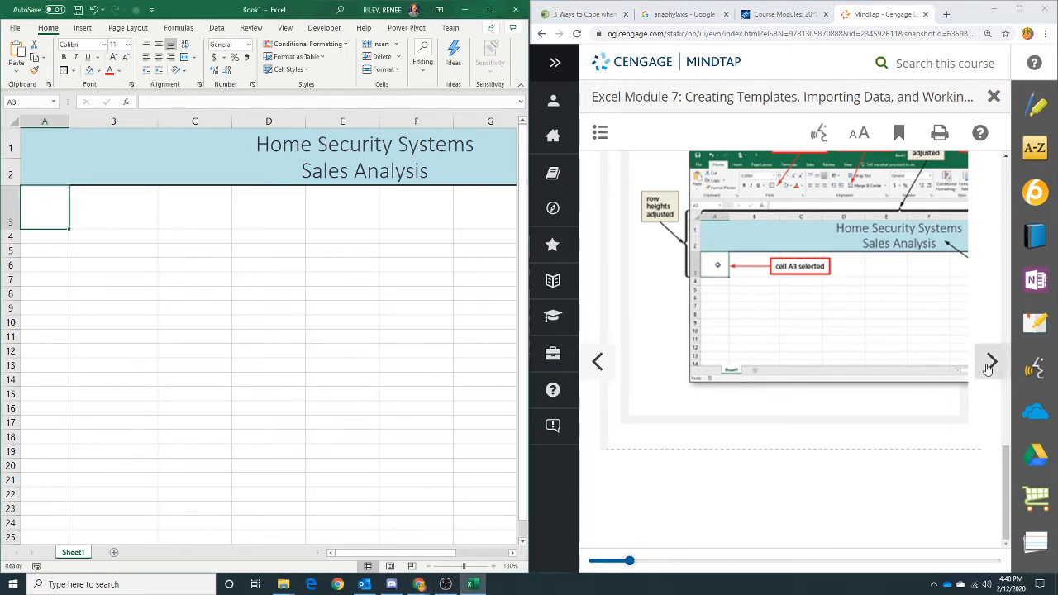
click(989, 366)
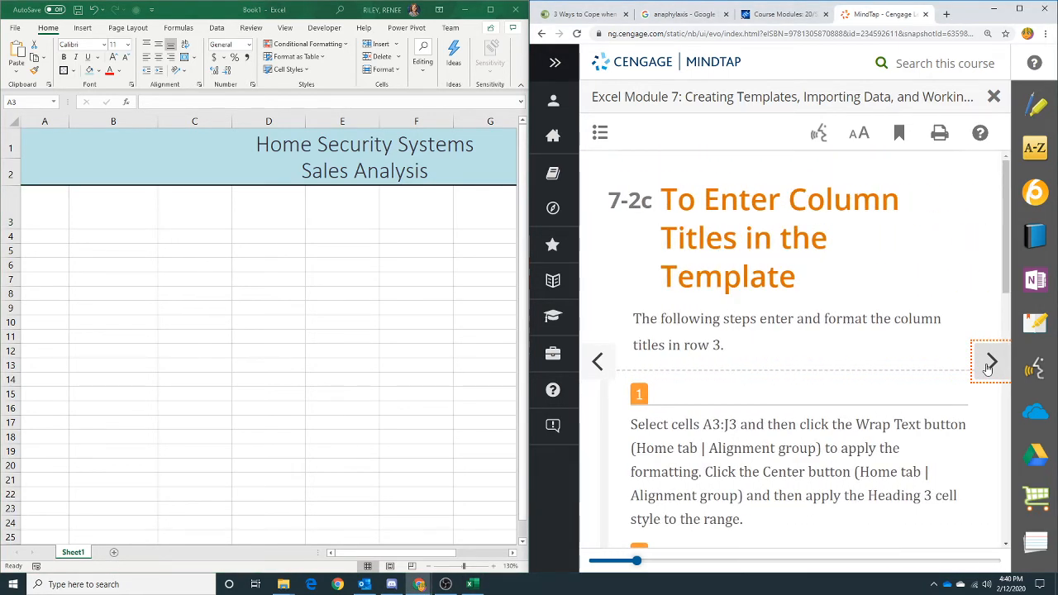
scroll(775, 384, down, 1)
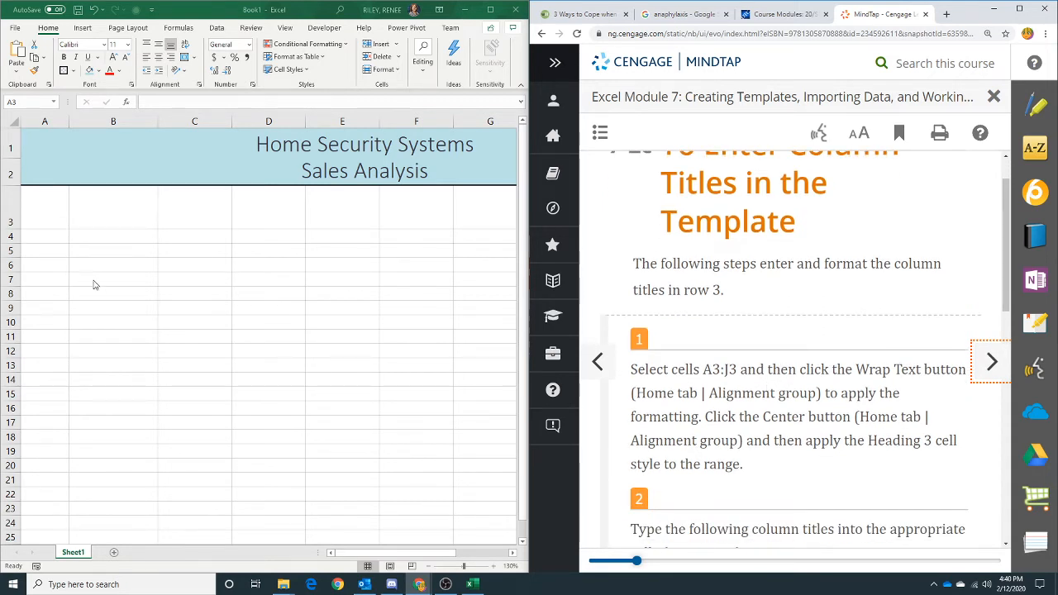
click(47, 213)
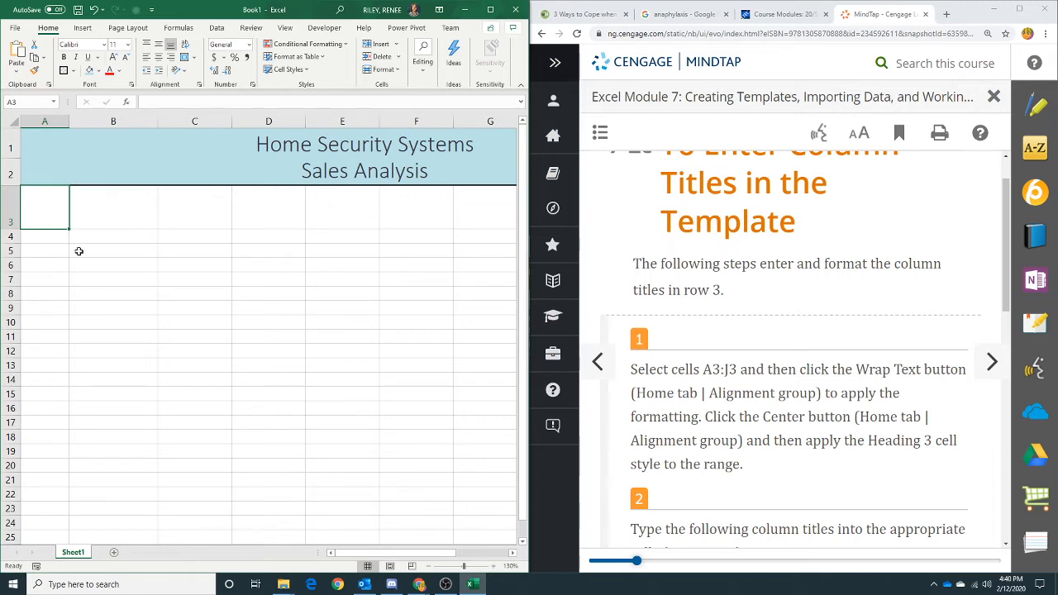
- Select the range A3:J3 and turn on Wrap text for it in the Format Cells alignment settings
scroll(154, 236, down, 2)
scroll(153, 236, down, 4)
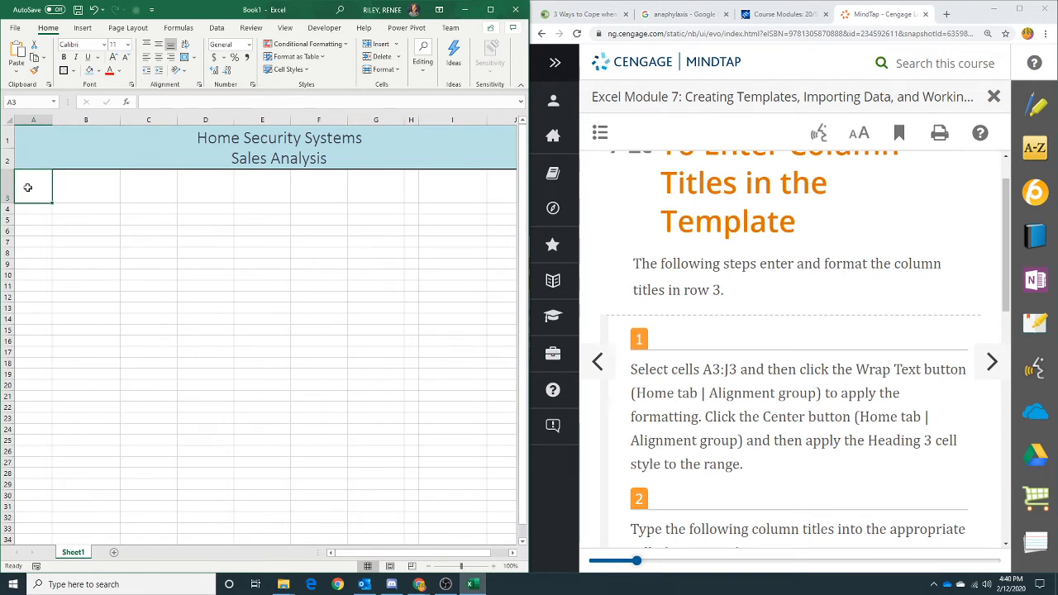
drag(28, 187, 492, 183)
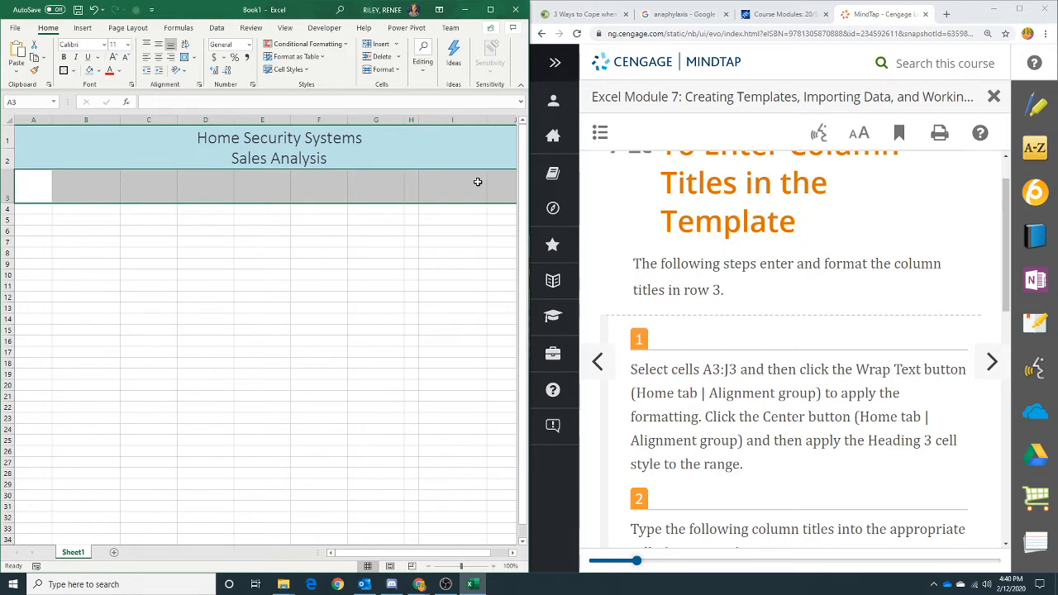
click(199, 87)
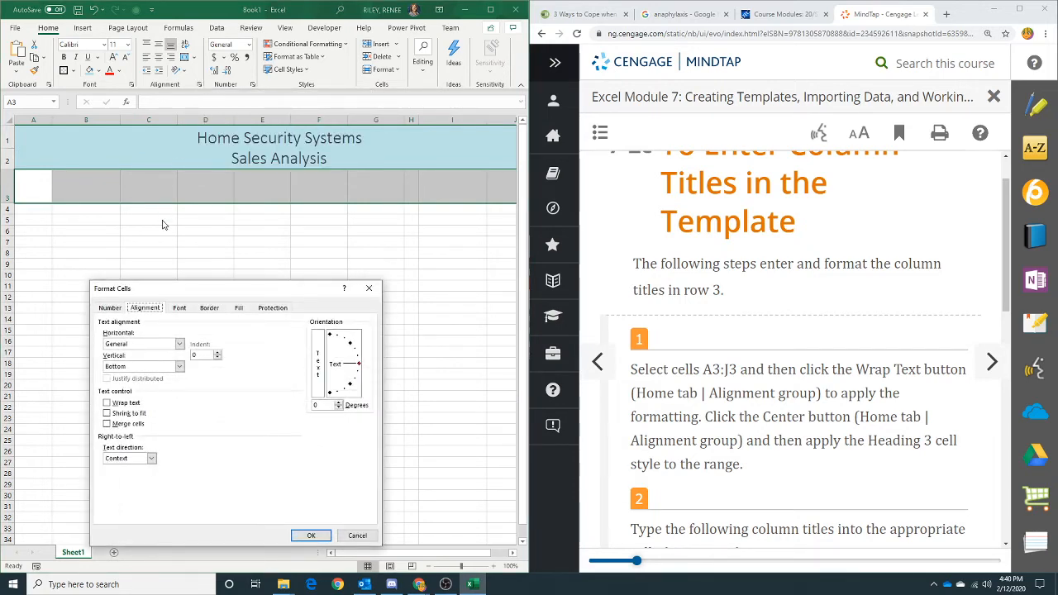
click(118, 404)
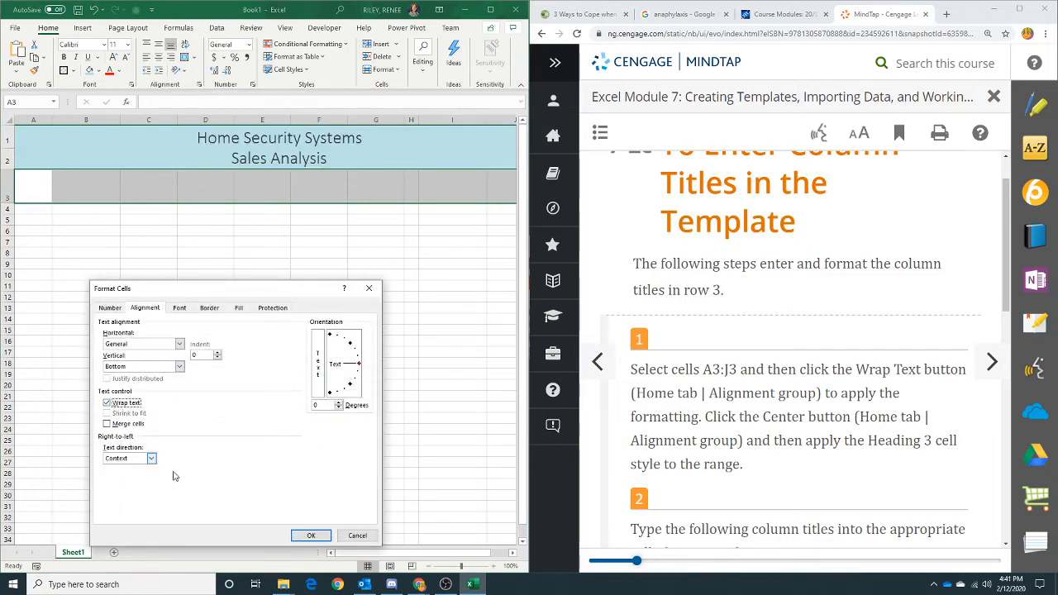
click(309, 536)
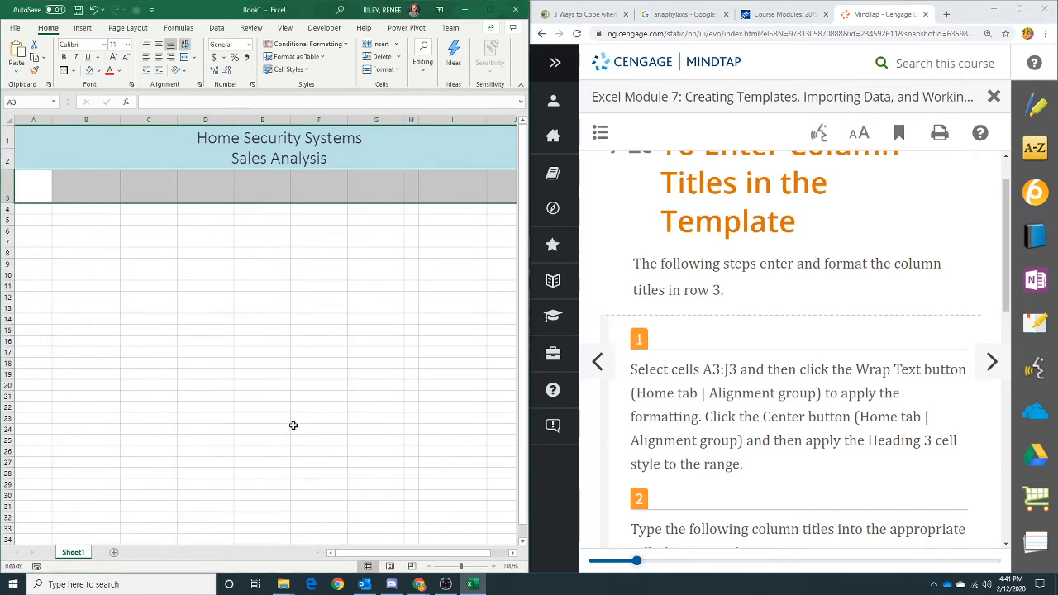
- Center the selected column-title range and apply the Heading 3 cell style to it
click(157, 61)
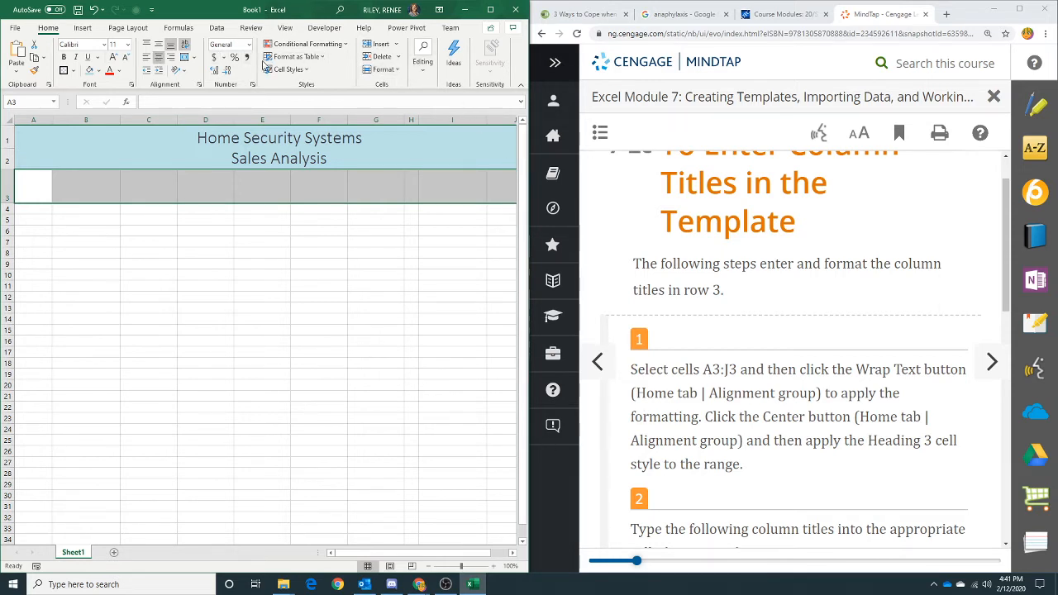
click(306, 70)
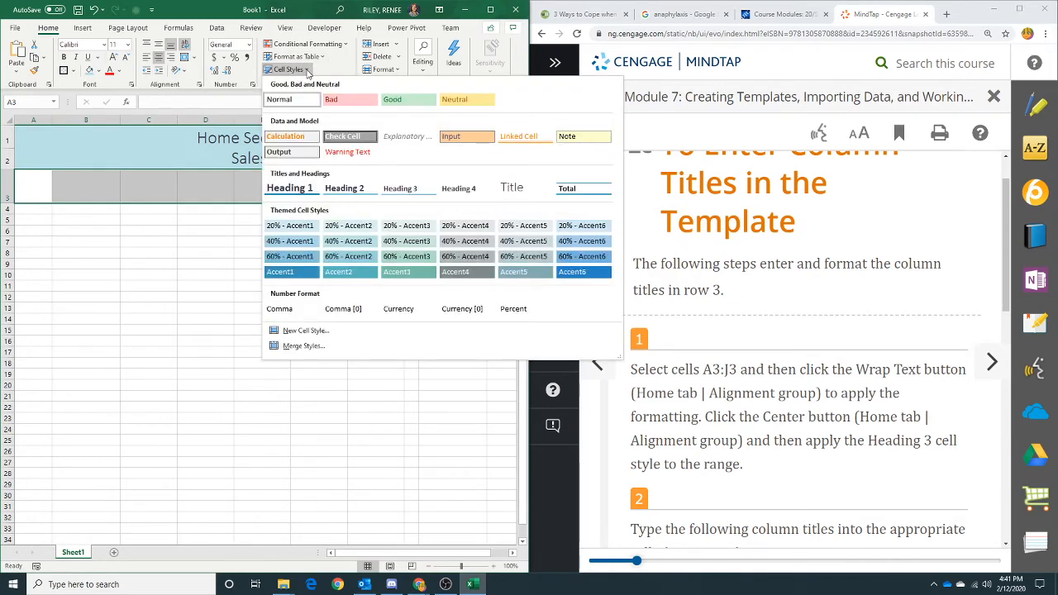
click(402, 189)
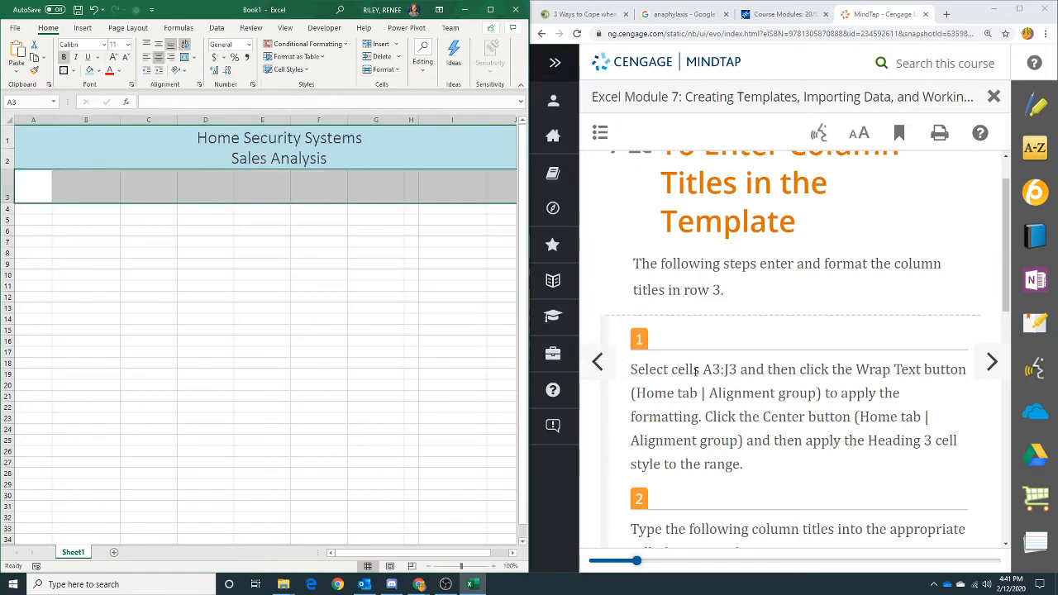
- Enter the column titles Store in A3 and Category in B3
scroll(695, 369, down, 1)
scroll(696, 369, down, 3)
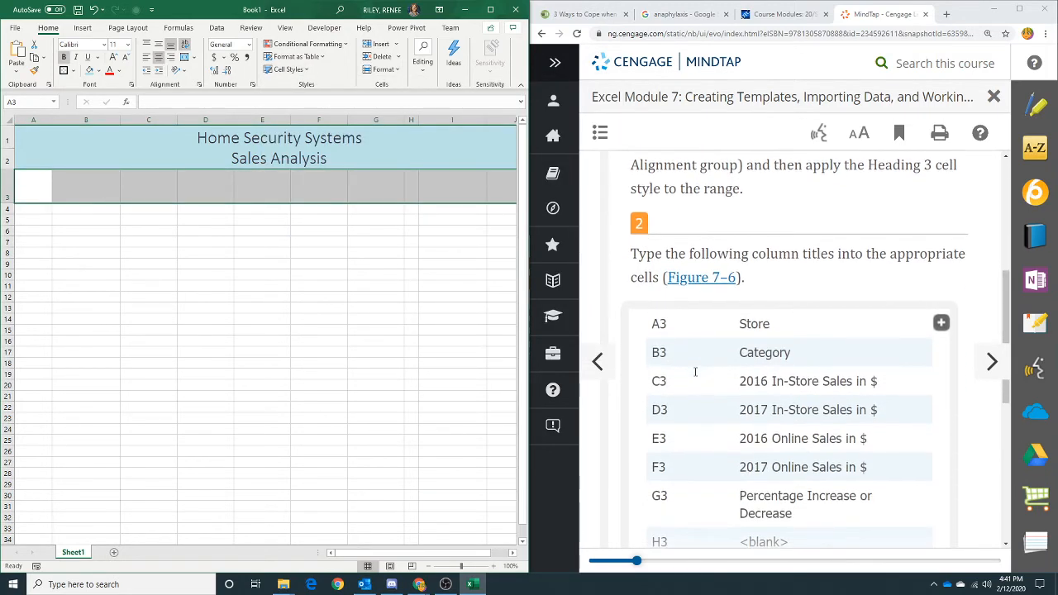
click(43, 191)
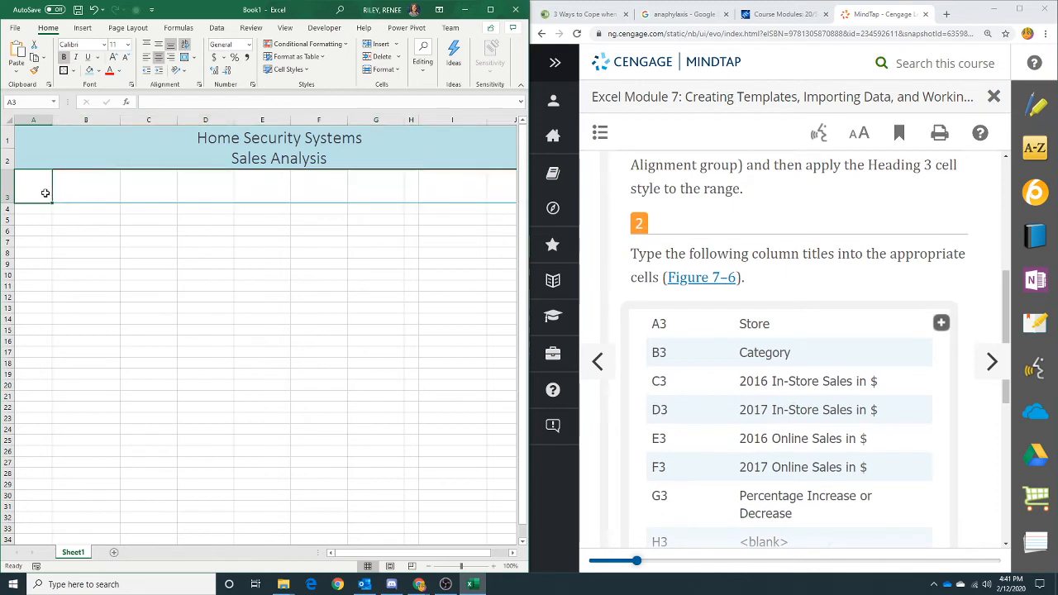
text(Store)
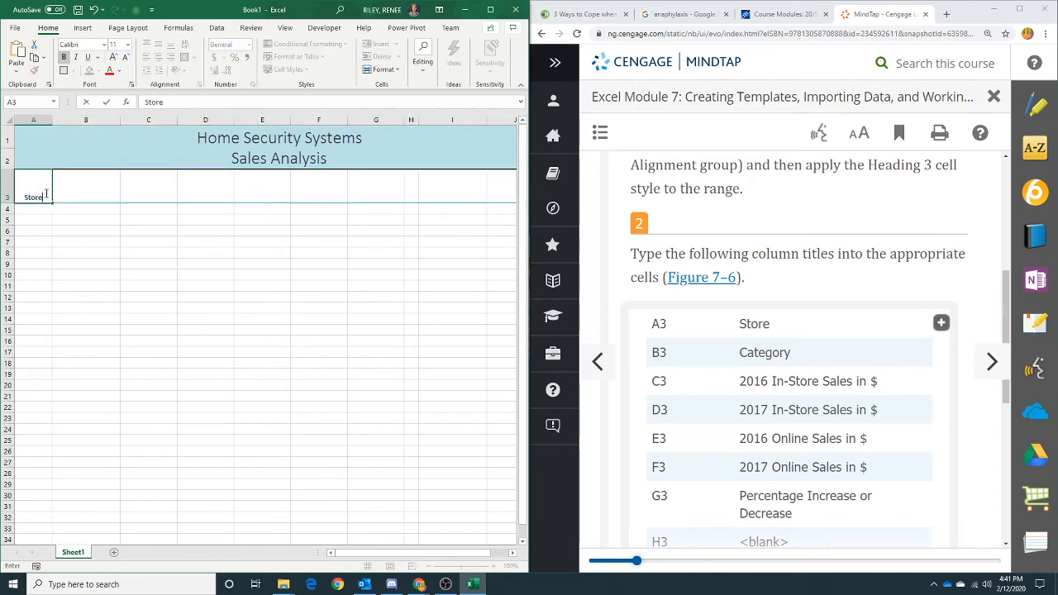
key(Tab)
text(Cat)
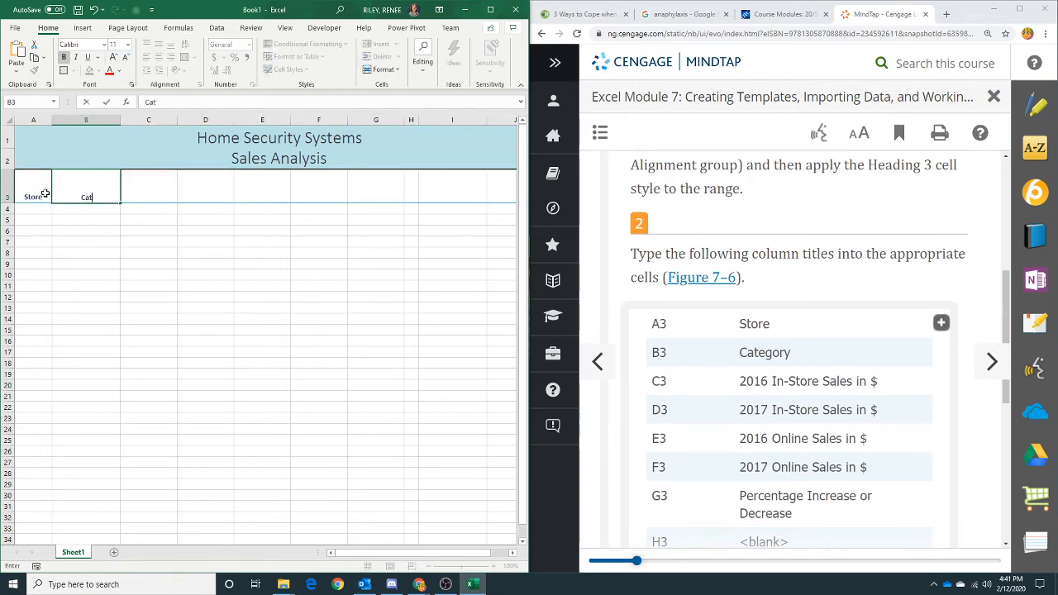
text(egory)
key(Tab)
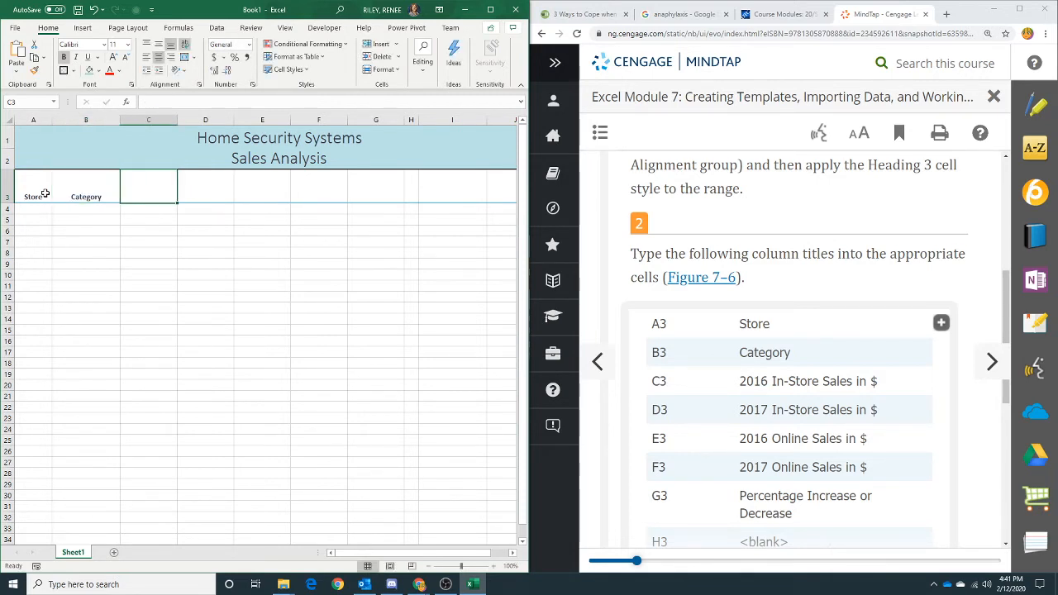
- Enter 2016 In-Store Sales in $ in C3 and 2017 In-Store Sales in $ in D3
text(2016)
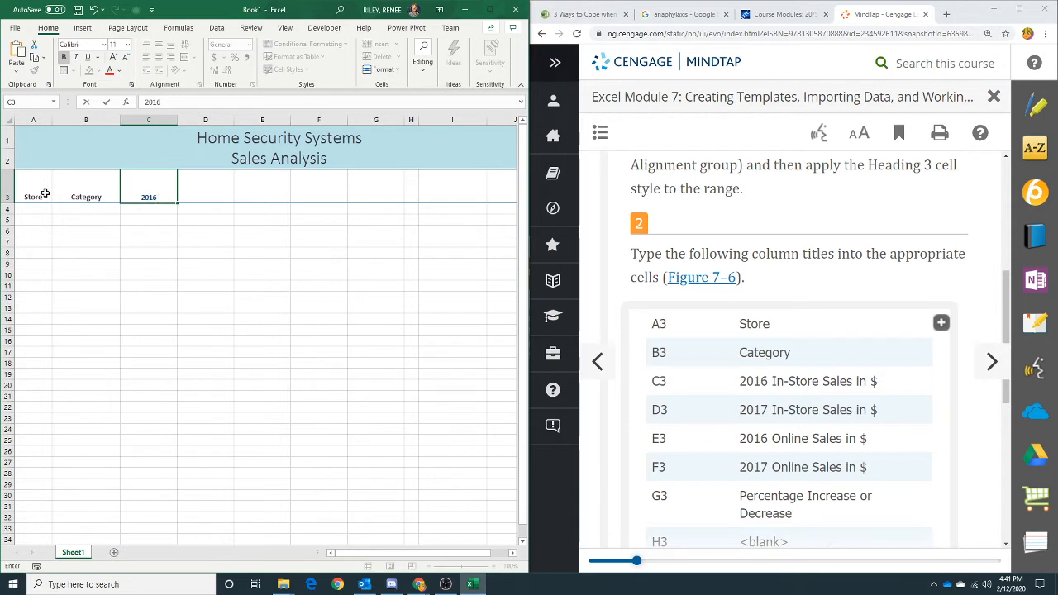
text( In-Store Sales in)
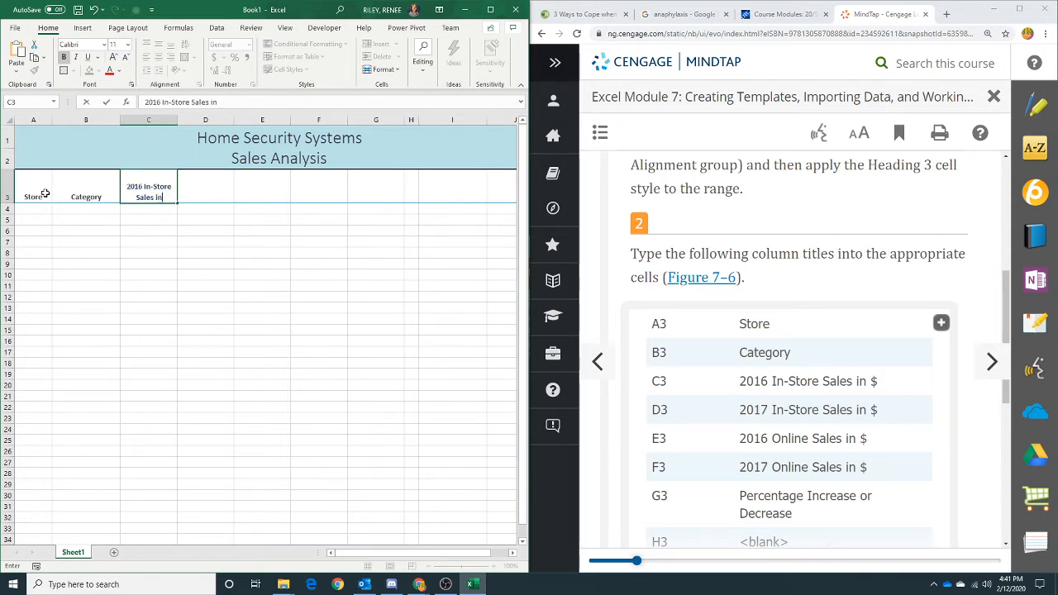
text( $)
key(Tab)
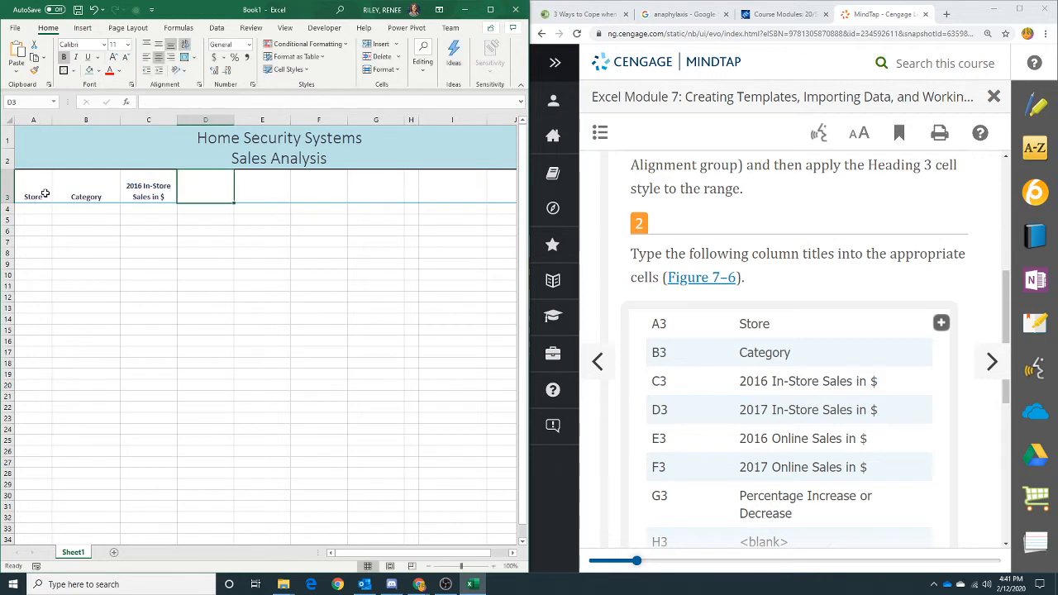
text(201)
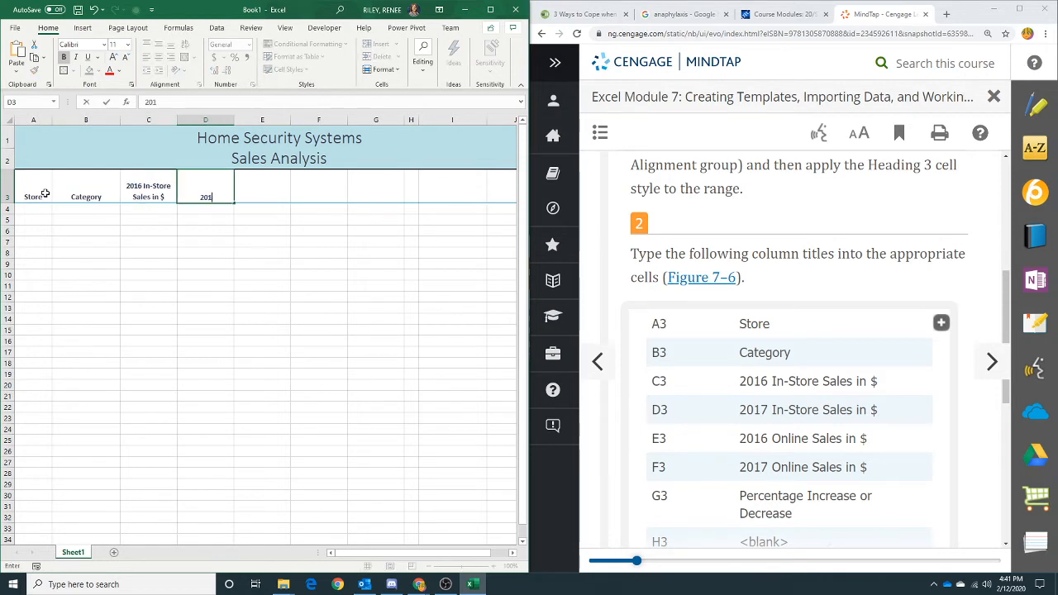
text(7 In-Store Sales in $)
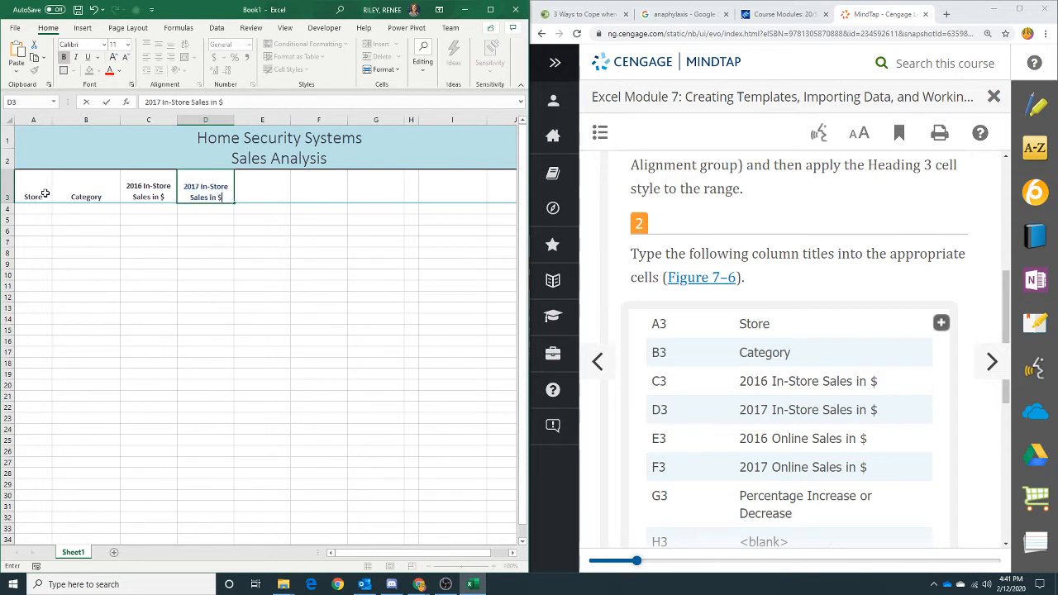
key(Tab)
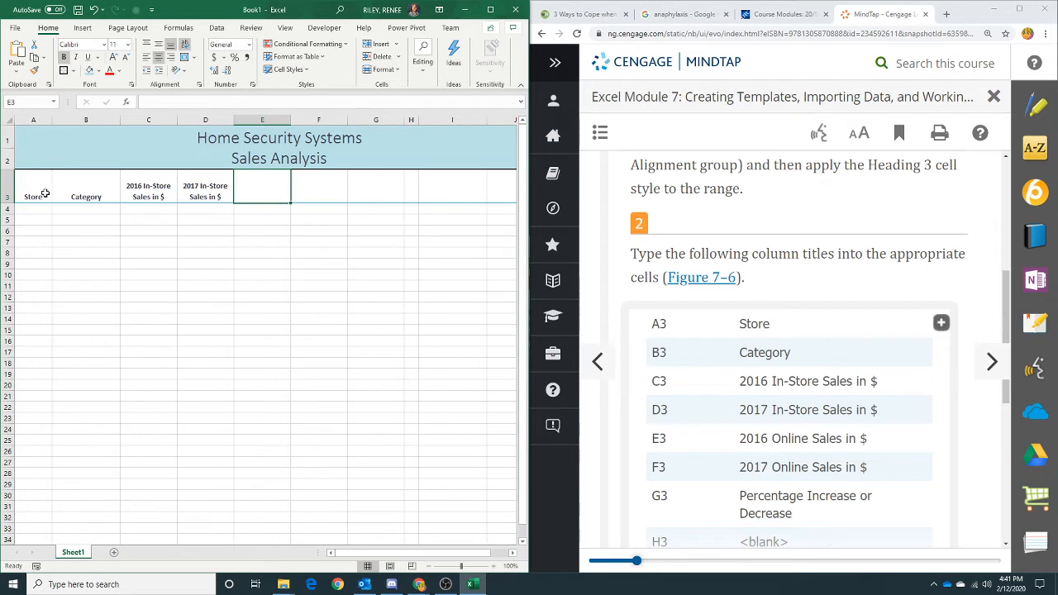
- Enter 2016 Online Sales in $ in E3 and 2017 Online Sales in $ in F3
text(201)
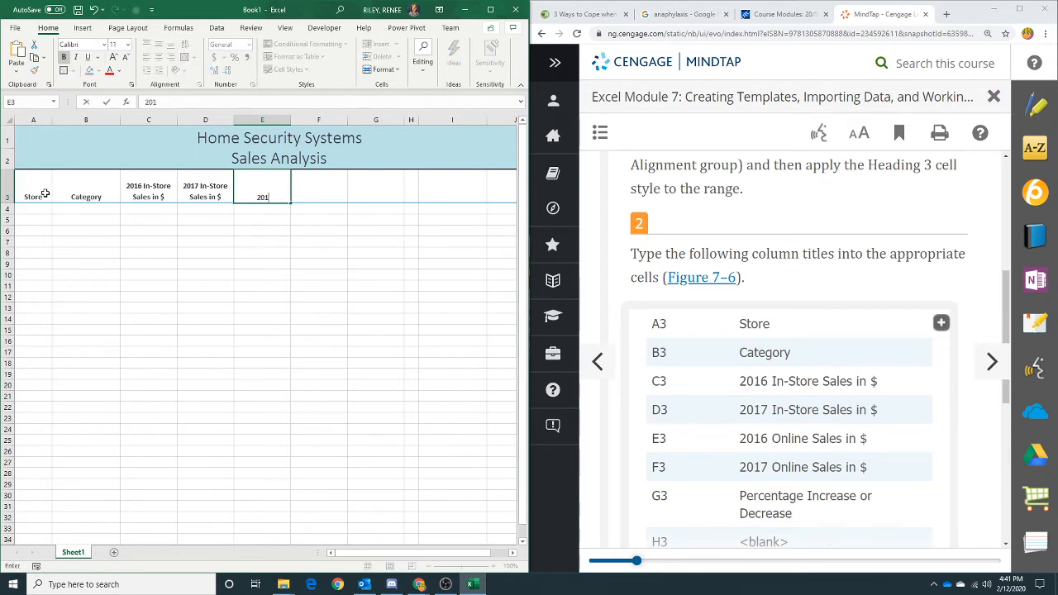
text(6 Online Sales in $)
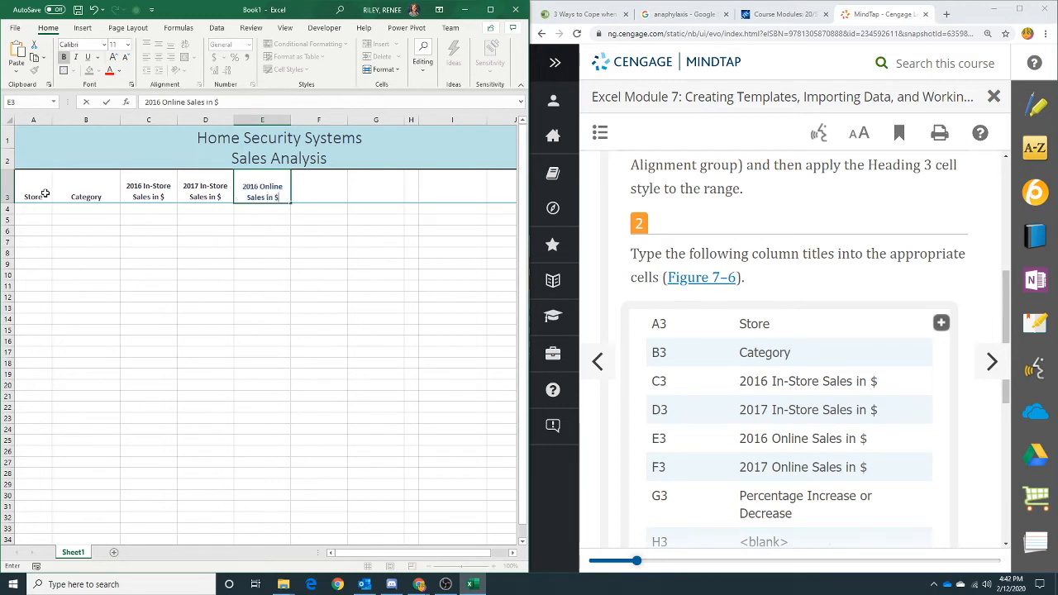
key(Tab)
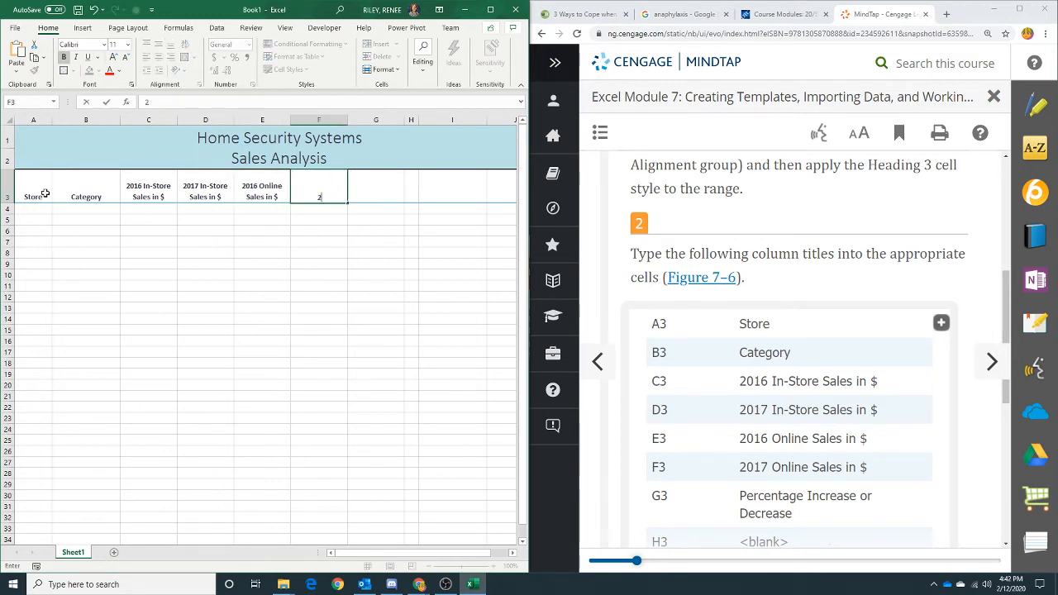
text(2017 Online Sales in $)
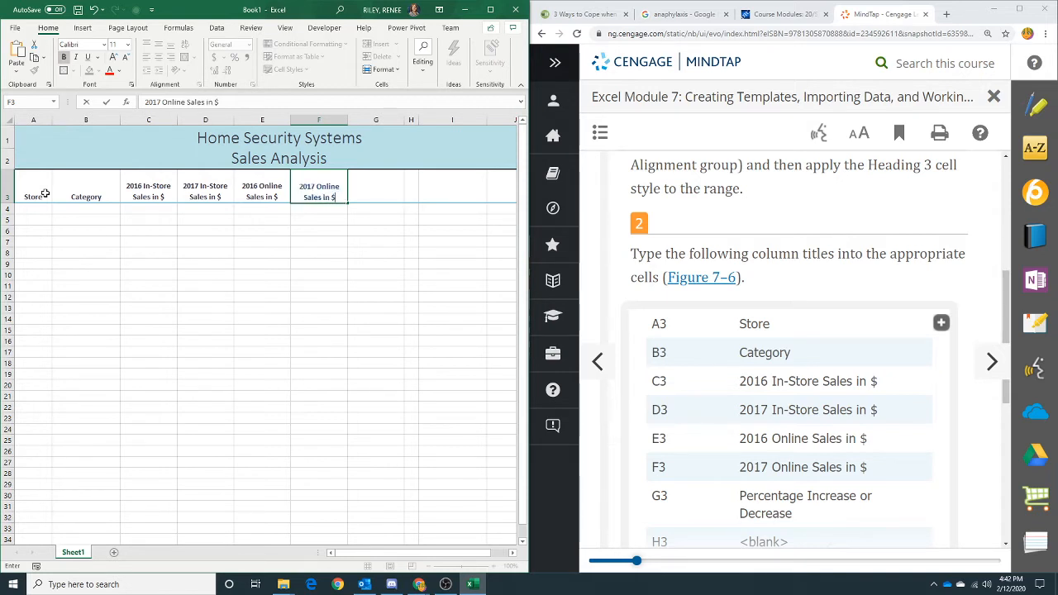
- Enter the title Percentage Increase or Decrease in cell G3 and confirm it
click(375, 189)
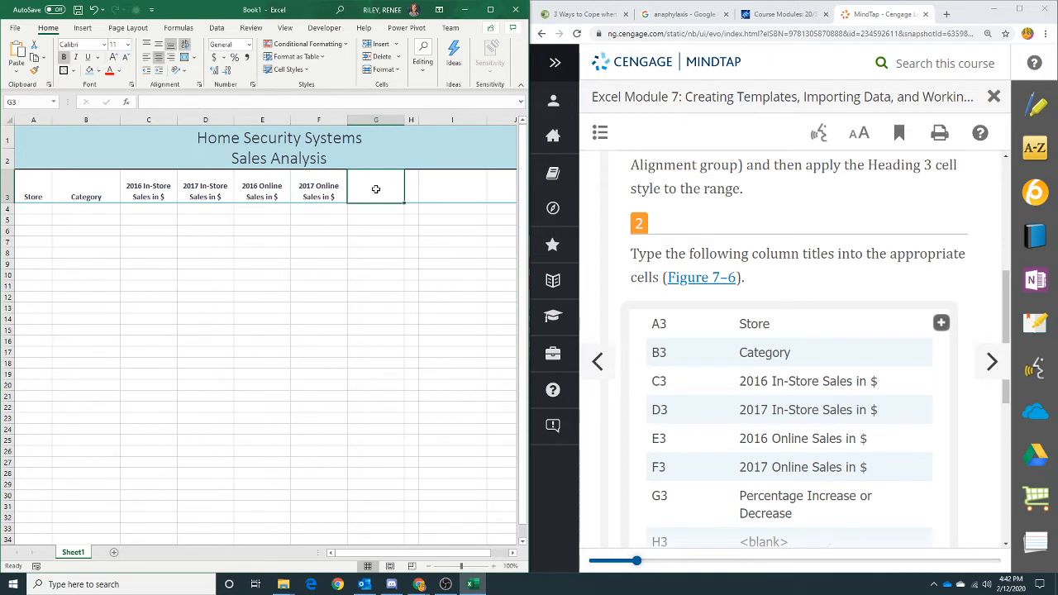
text(Percen)
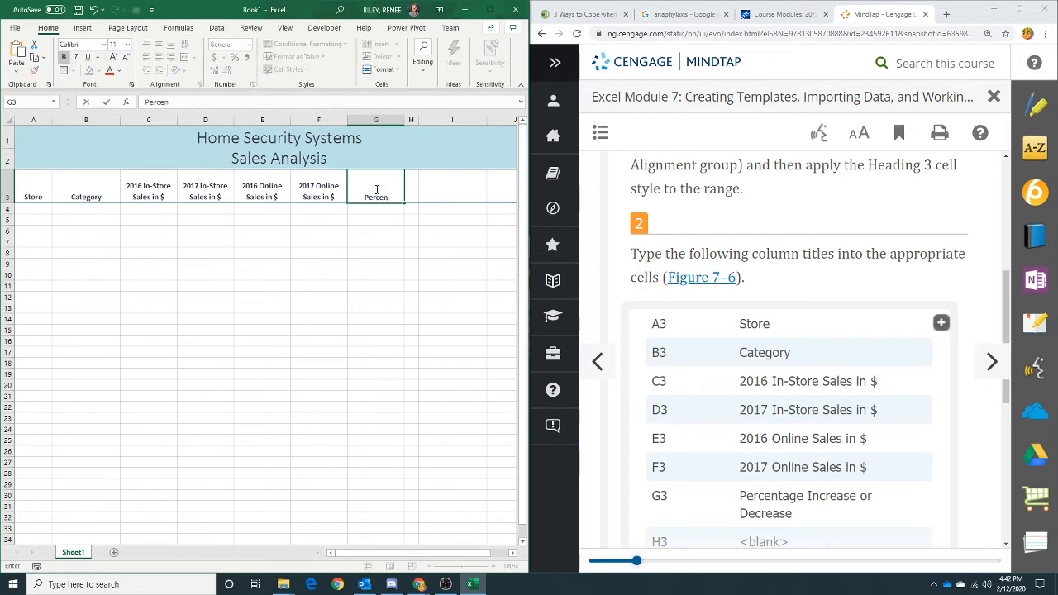
text(tage Increase or)
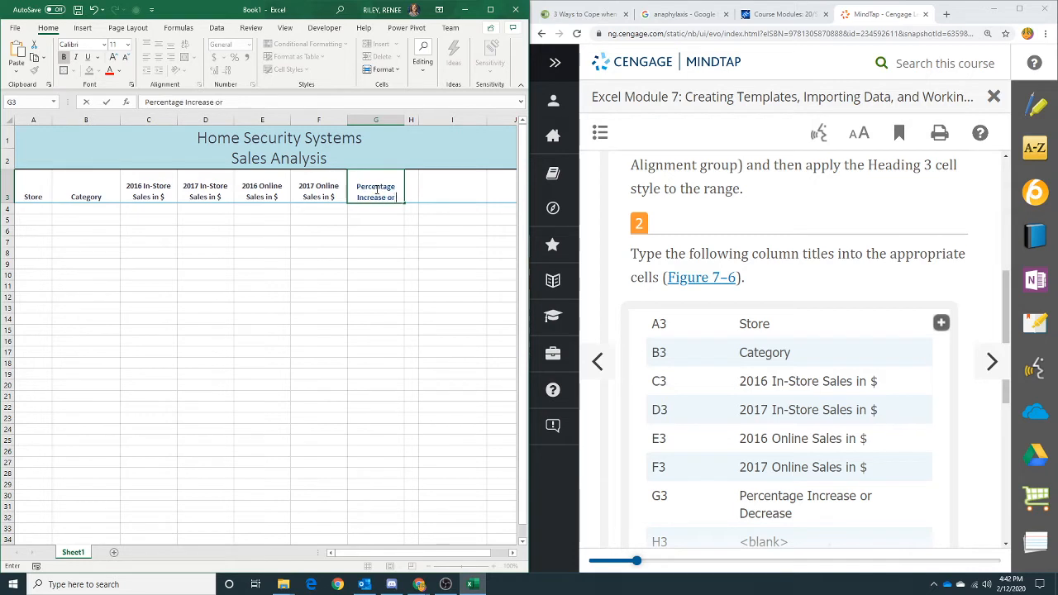
text( Decrease)
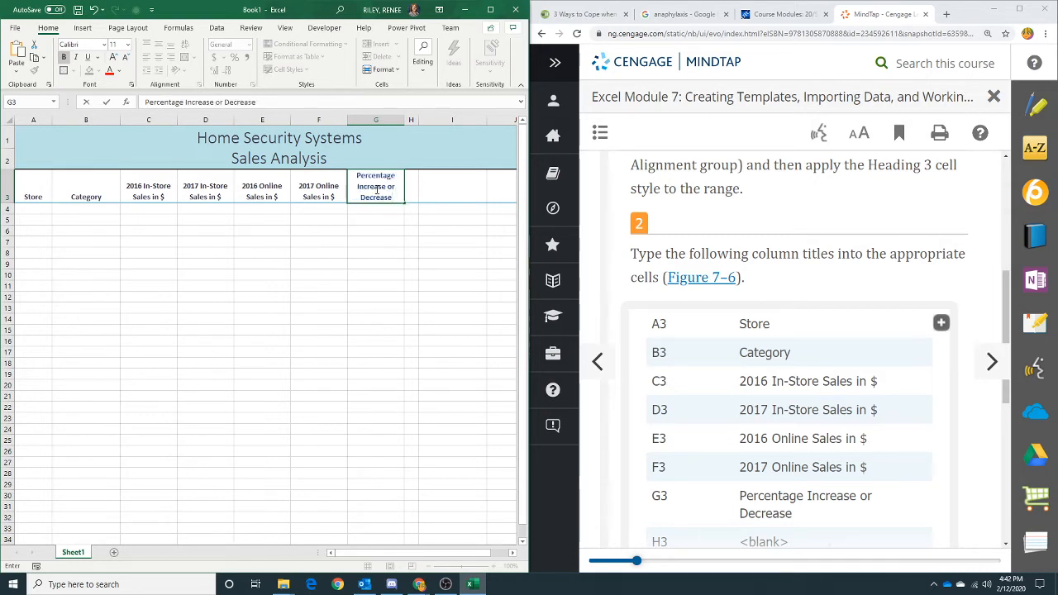
click(456, 187)
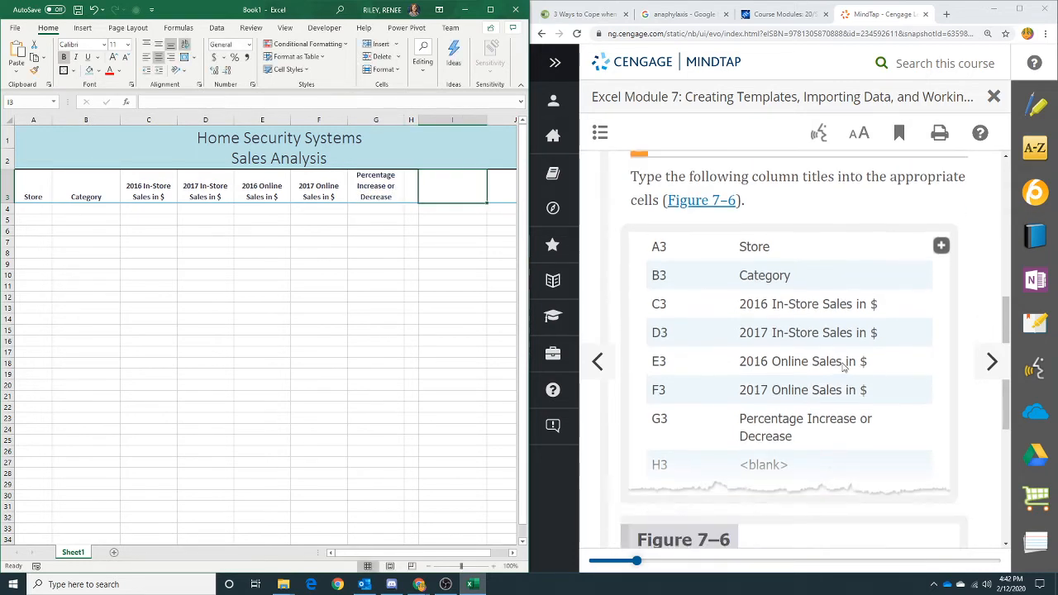
- Examine the enlarged Figure 7-6 in the tutorial, then open the next section on entering sample data
scroll(844, 368, down, 2)
scroll(844, 368, down, 1)
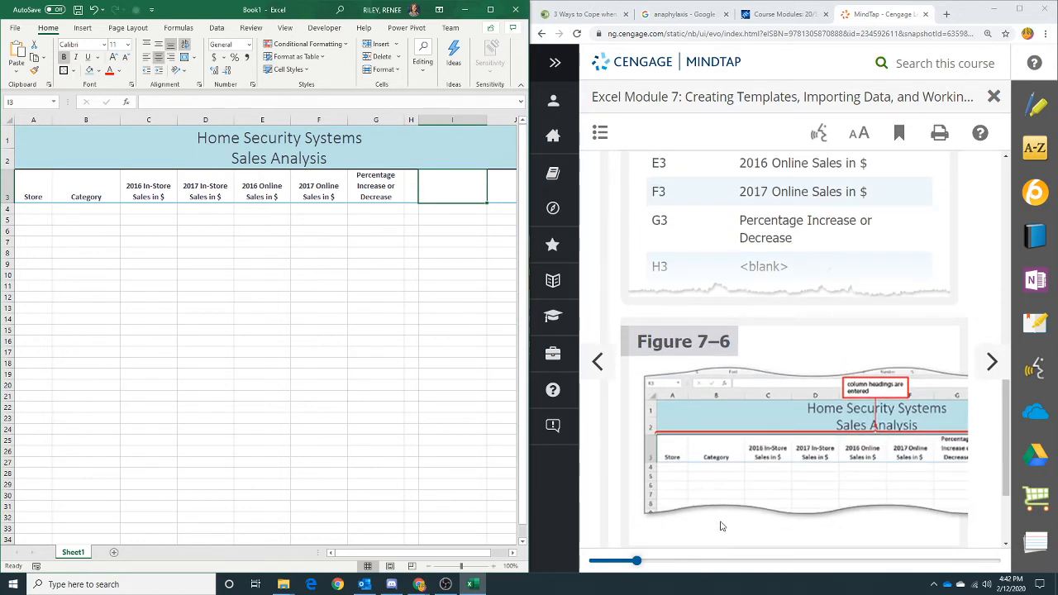
click(775, 438)
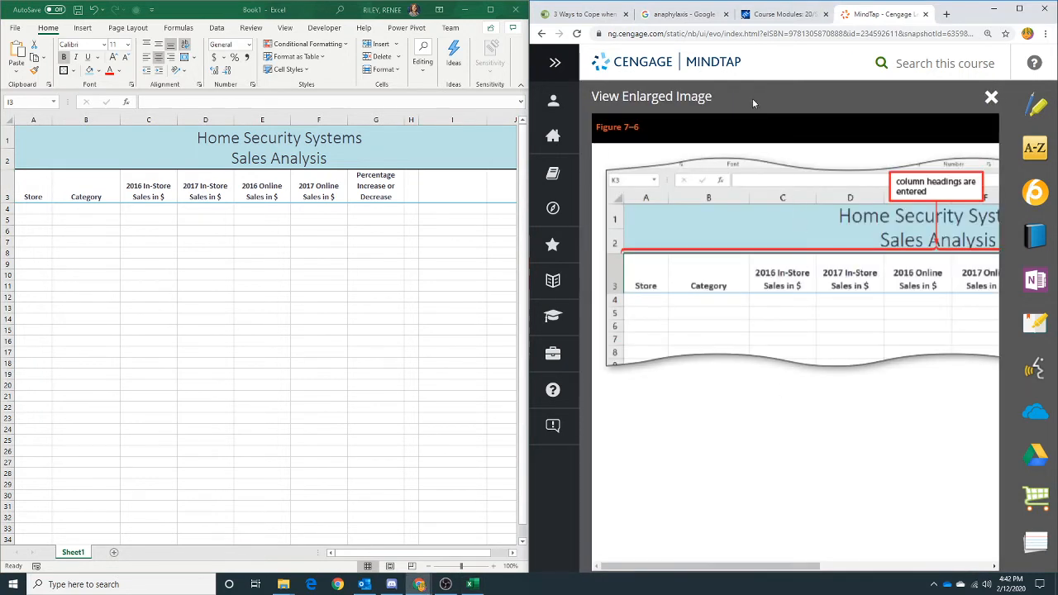
drag(752, 98, 588, 97)
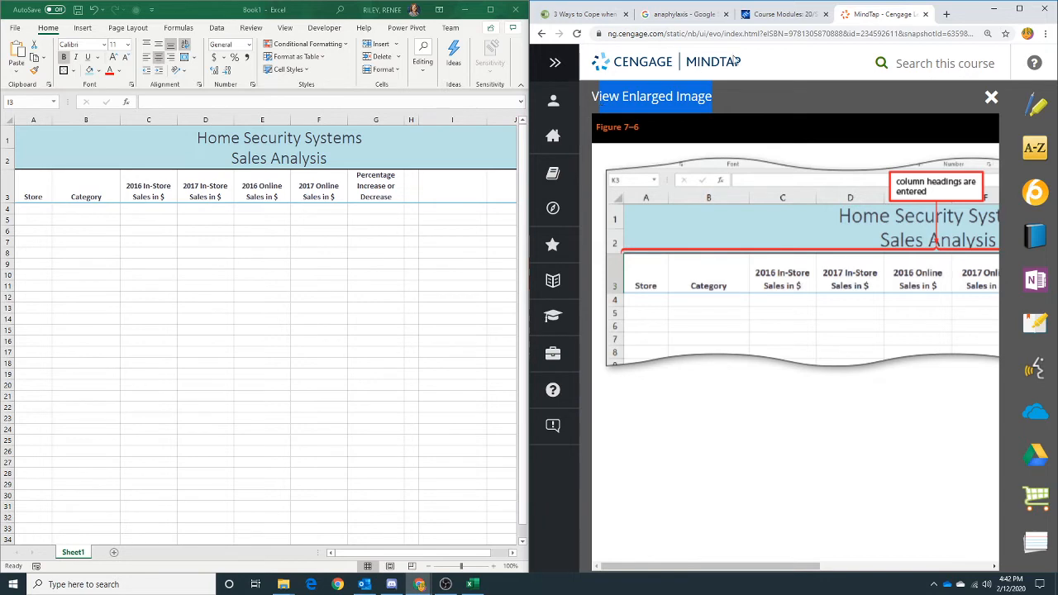
click(1019, 9)
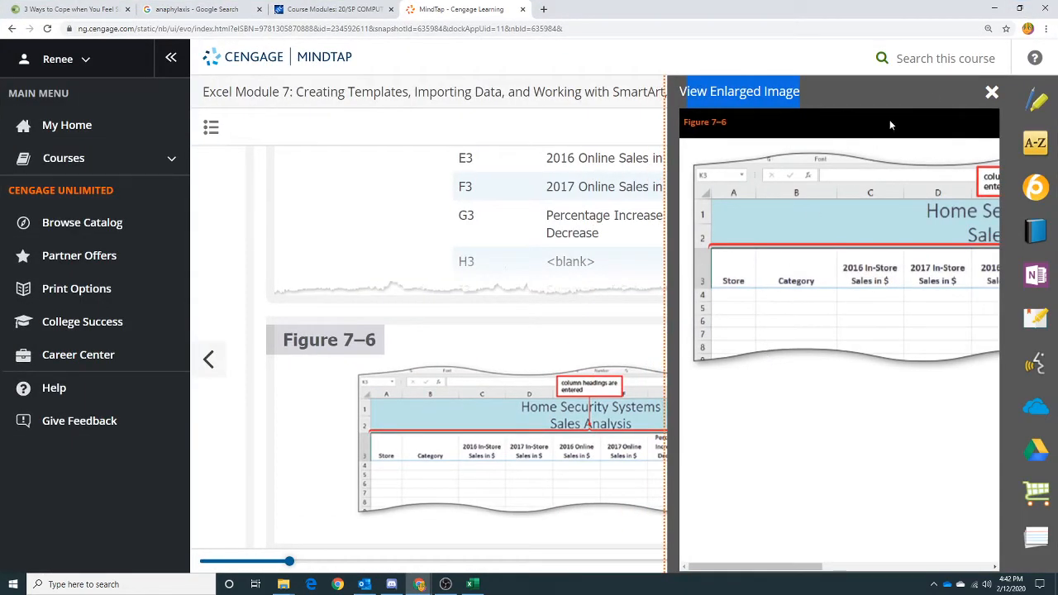
click(991, 92)
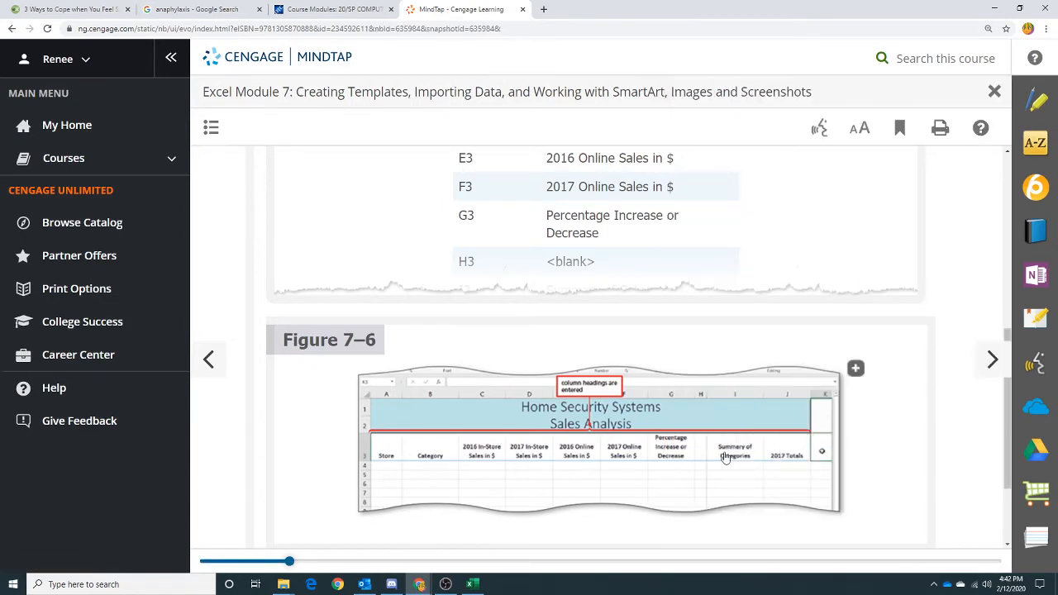
scroll(727, 459, down, 2)
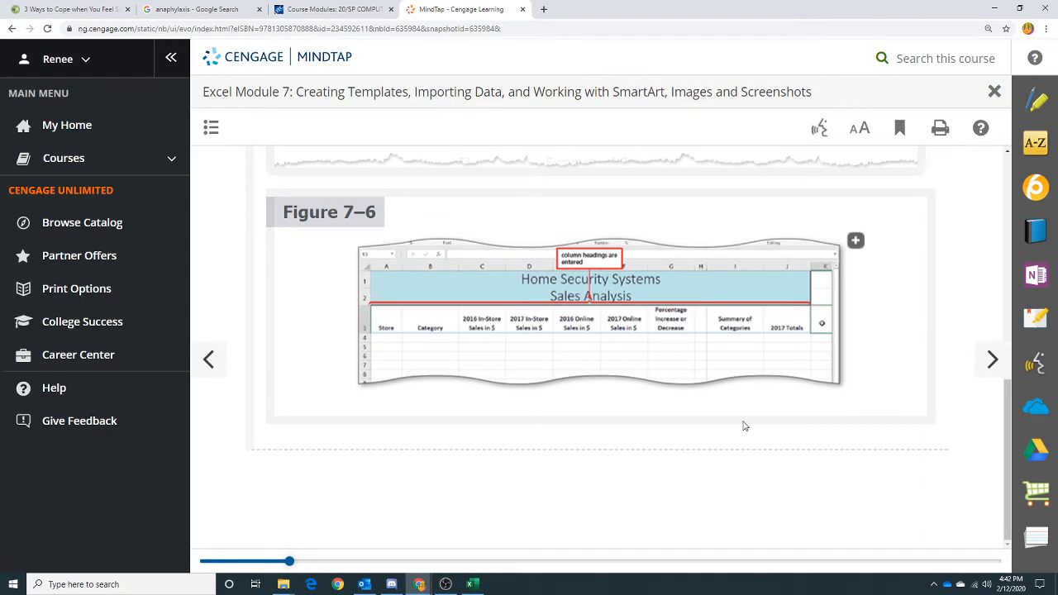
click(992, 360)
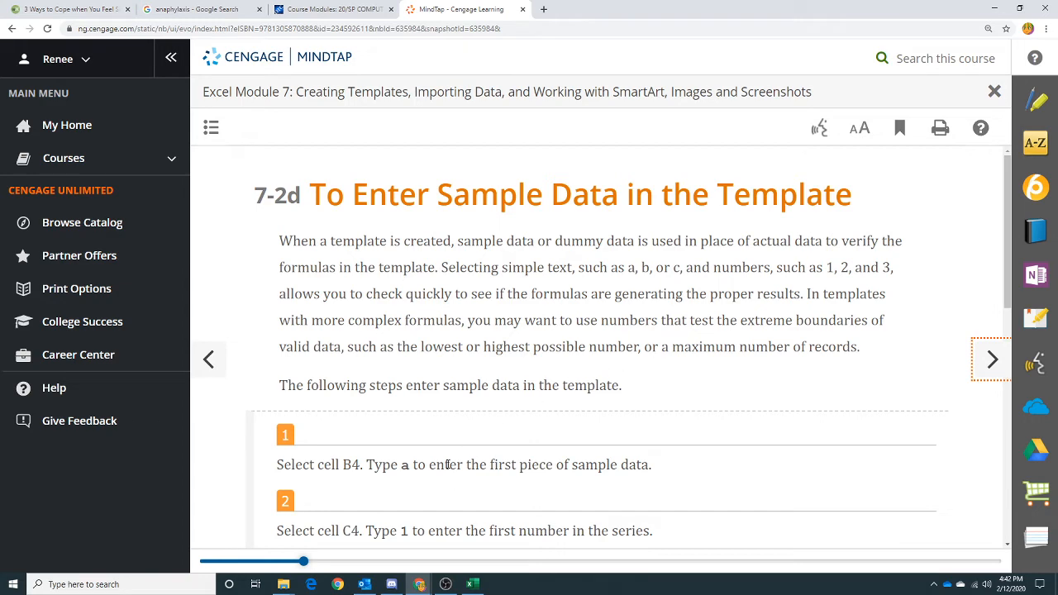
scroll(472, 433, down, 2)
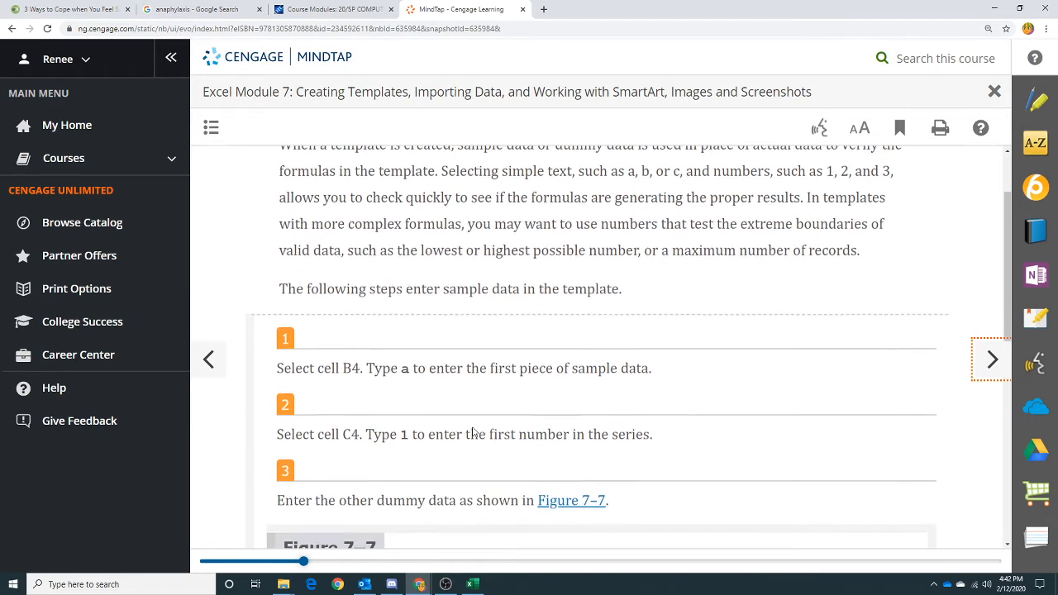
- Consult Figure 7-7, return to the workbook, and enter the sample data a in B4 and 1 in C4
scroll(473, 428, down, 3)
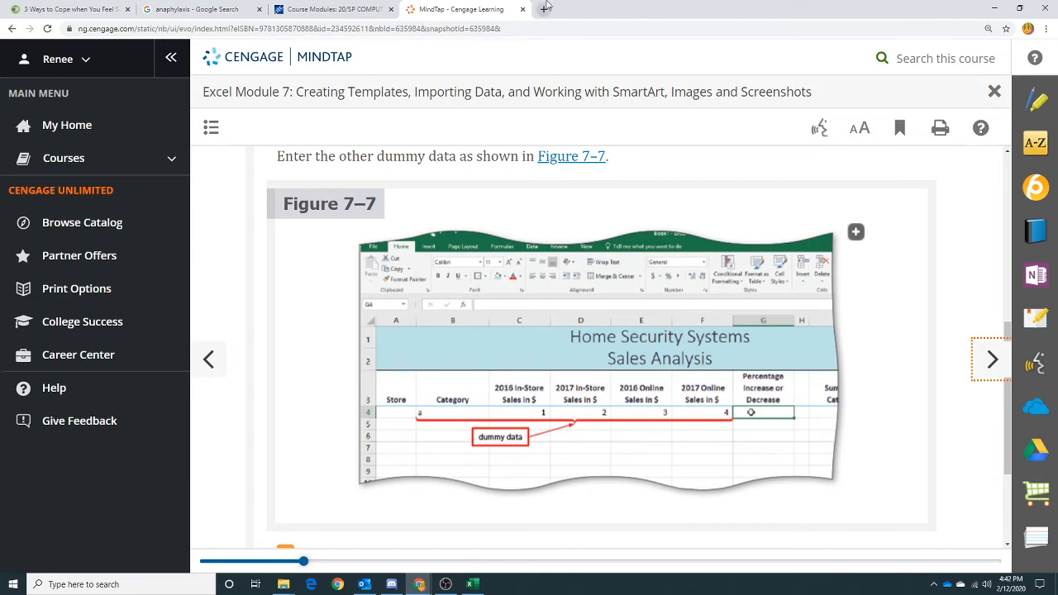
drag(560, 8, 1057, 141)
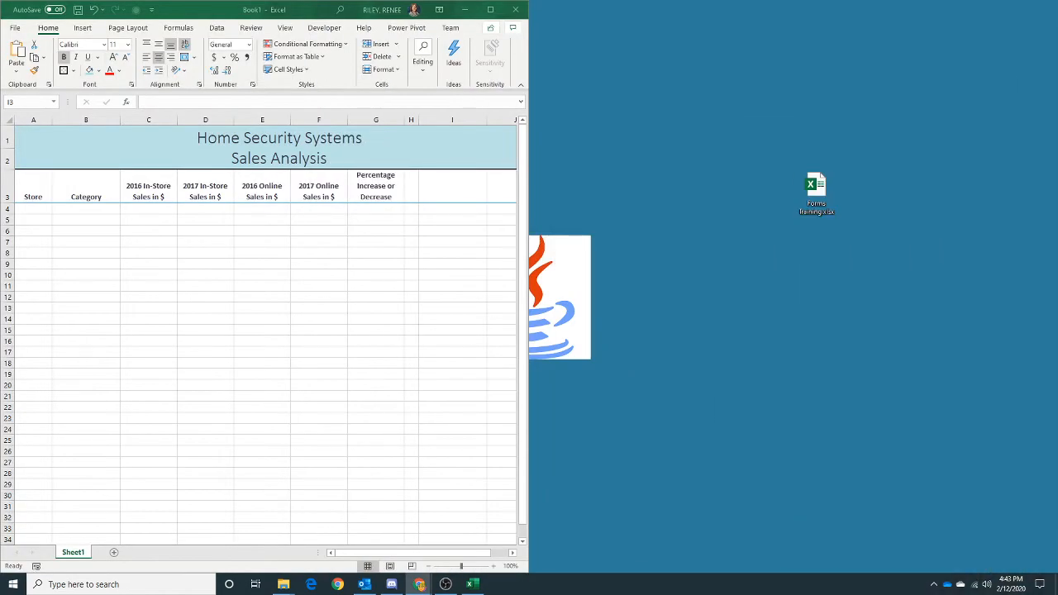
click(491, 9)
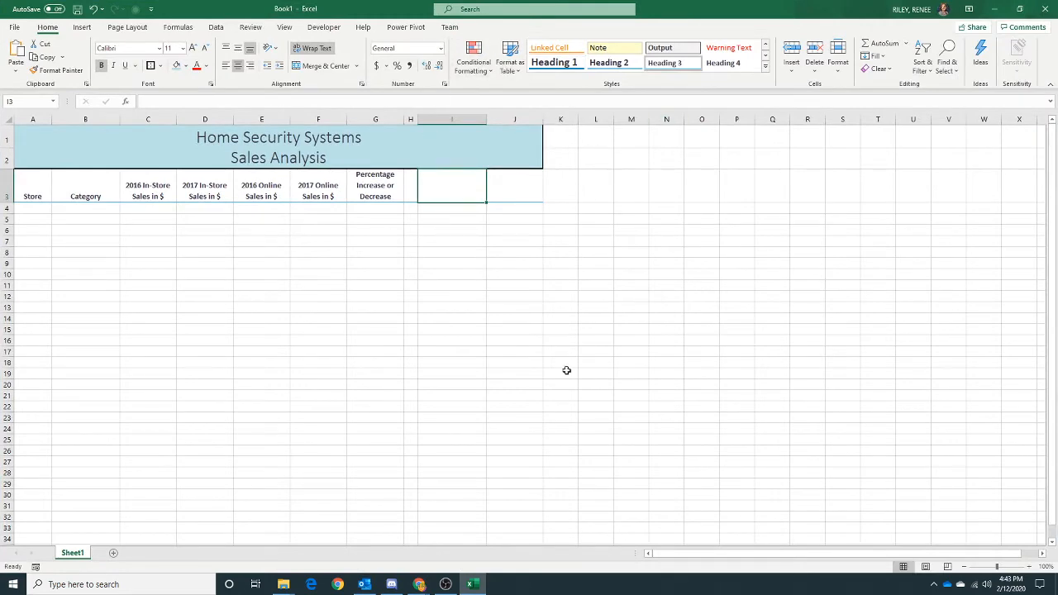
scroll(490, 474, up, 2)
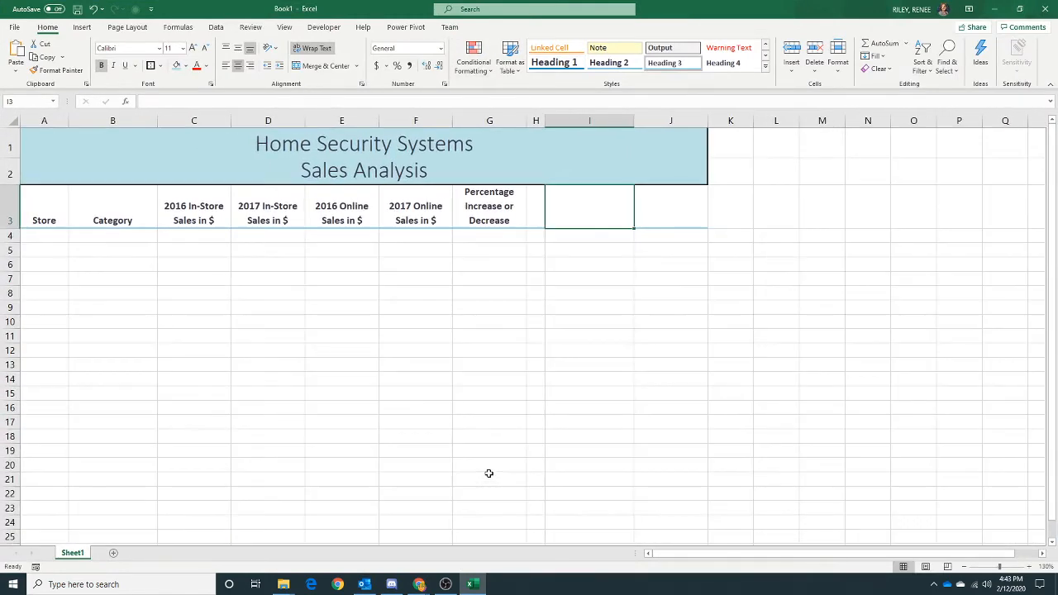
click(44, 235)
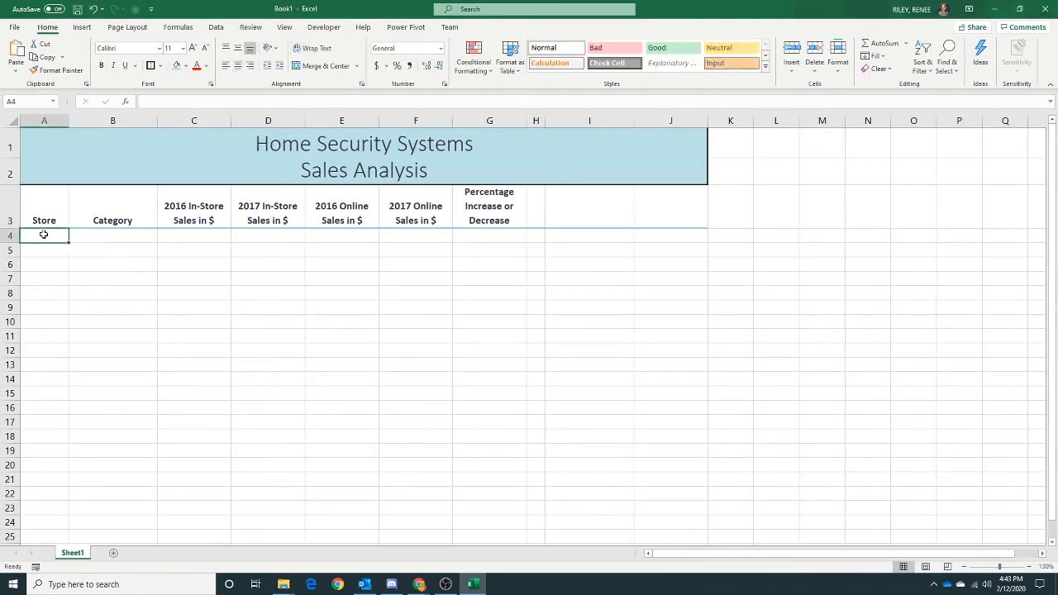
click(98, 237)
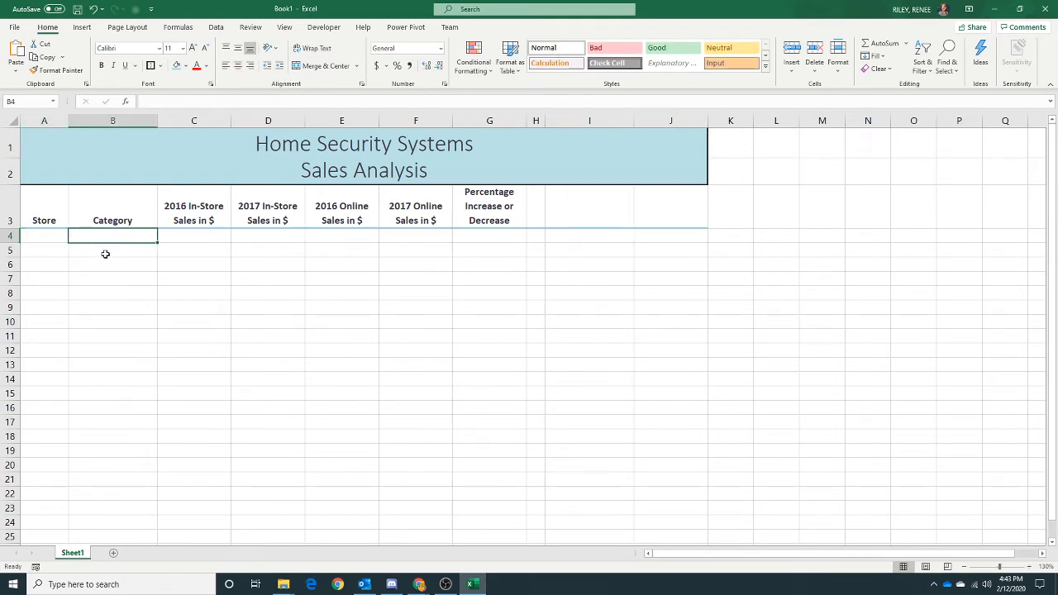
text(a)
click(205, 238)
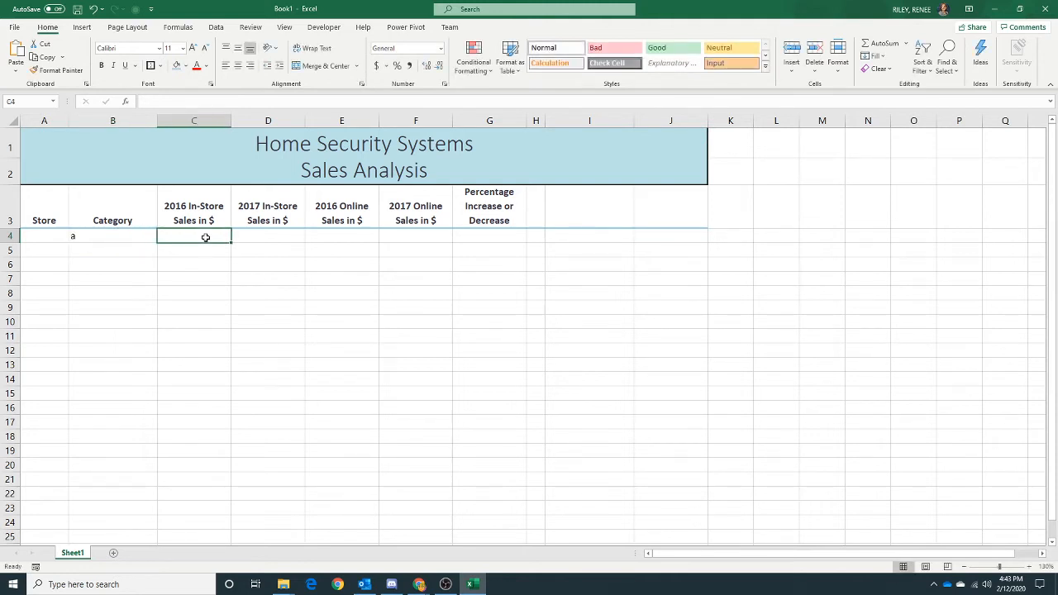
text(1)
- Enter the sample numbers 2, 3 and 4 in cells D4, E4 and F4
click(270, 236)
text(2)
click(357, 238)
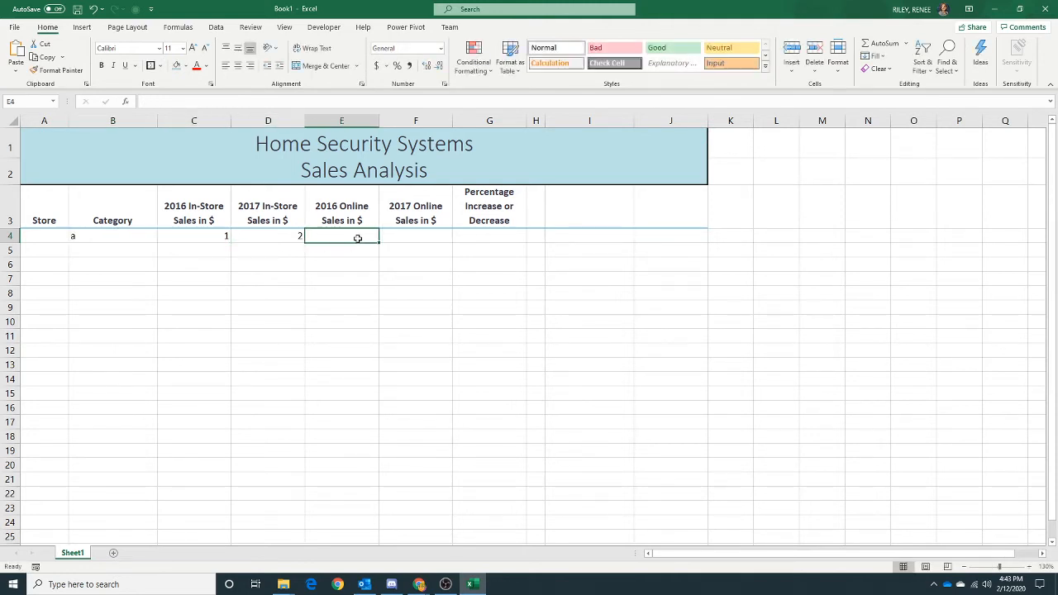
text(3)
click(415, 237)
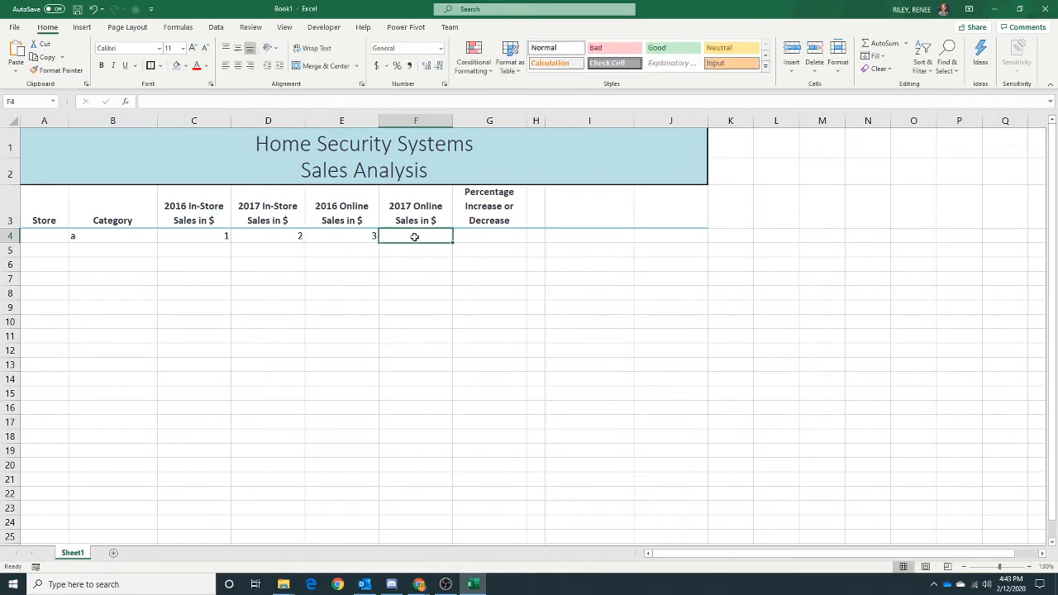
text(4)
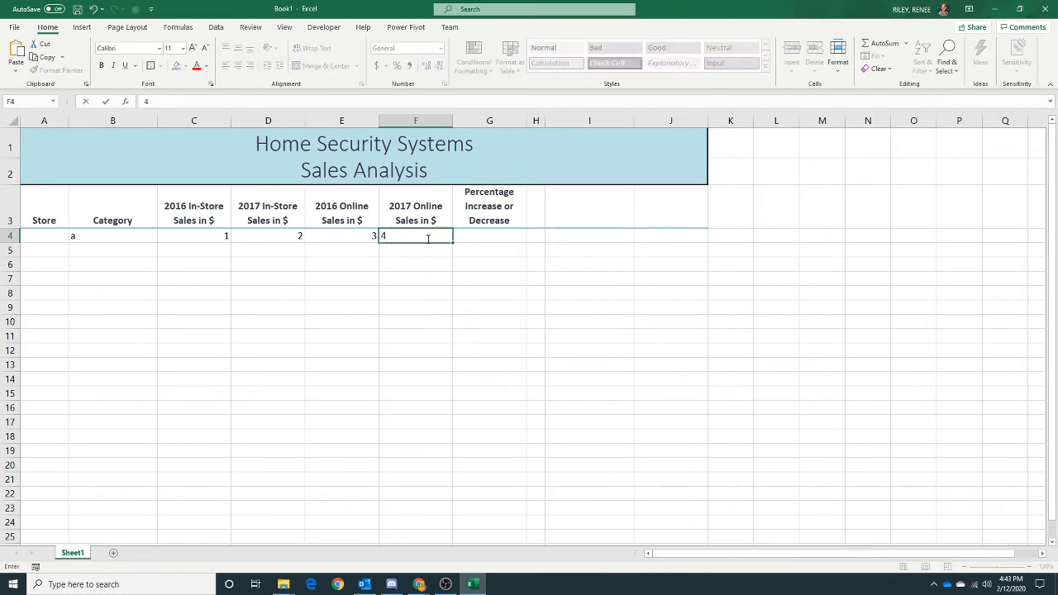
click(483, 237)
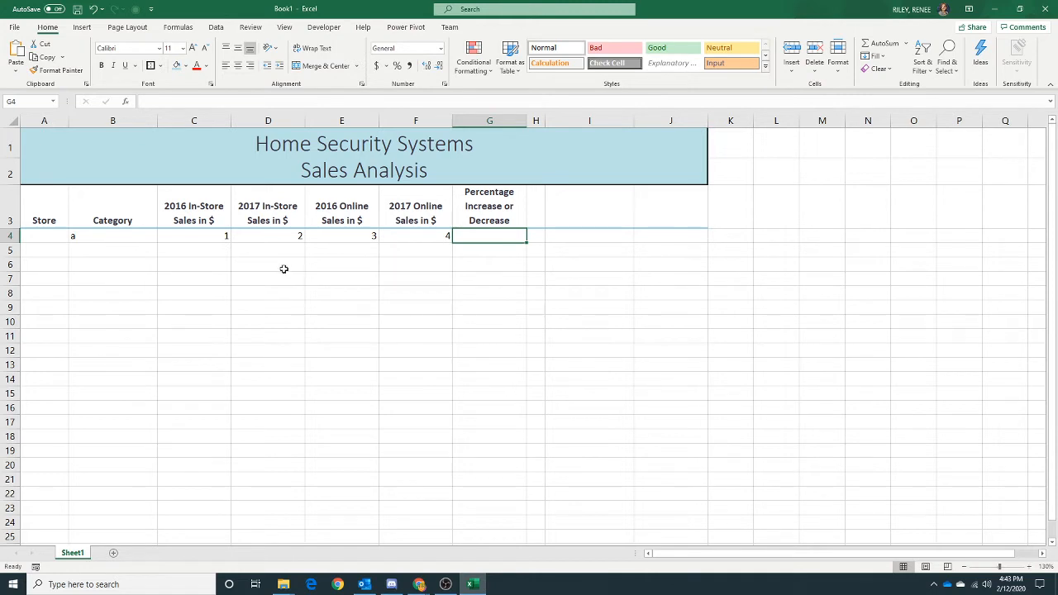
- Apply Comma Style to C4:F4 and decrease the decimal places to zero
drag(188, 237, 421, 236)
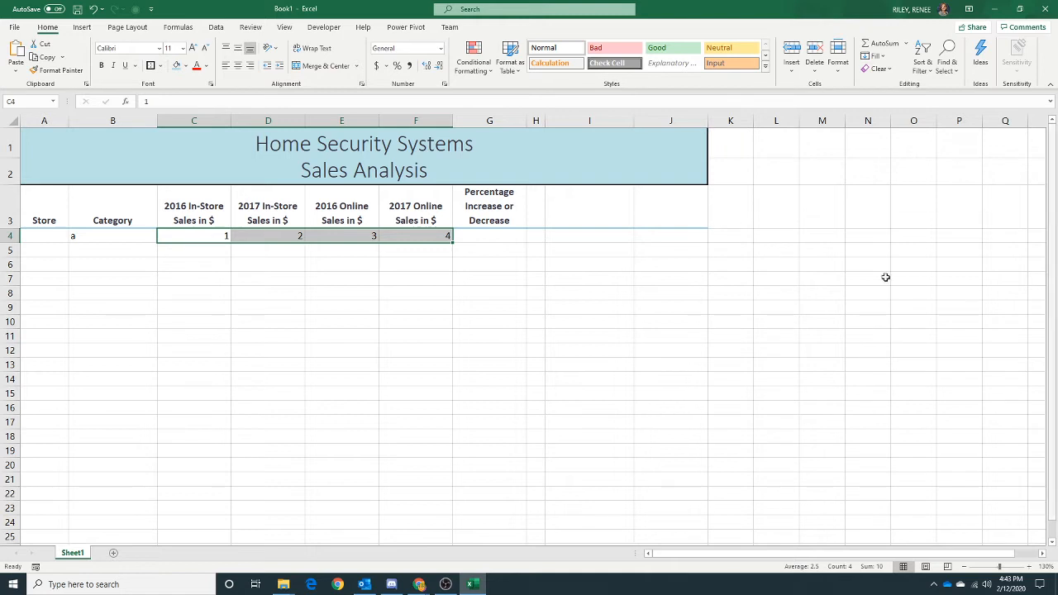
click(408, 67)
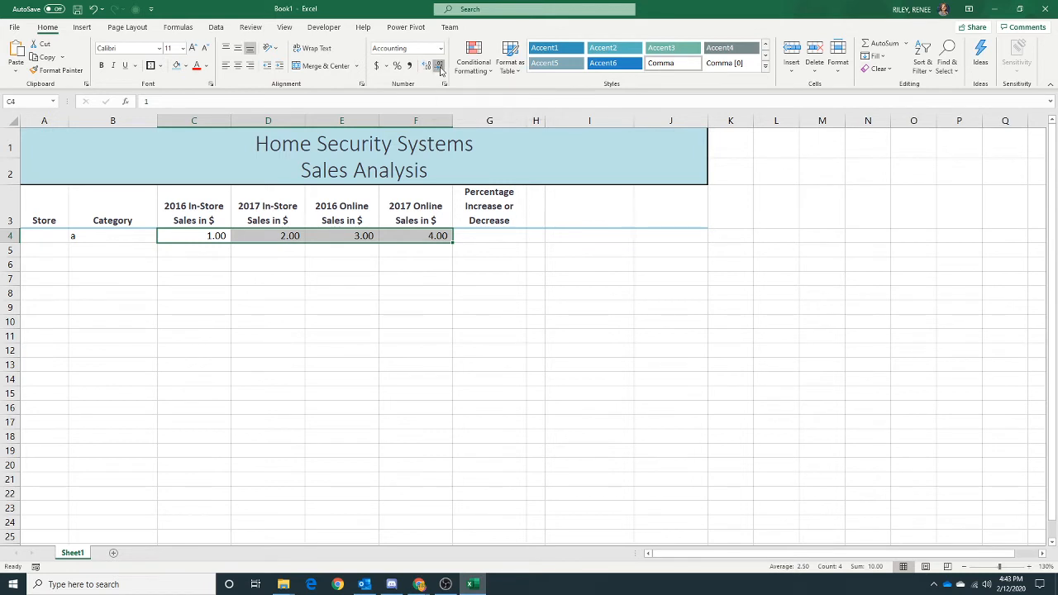
click(439, 66)
click(439, 66)
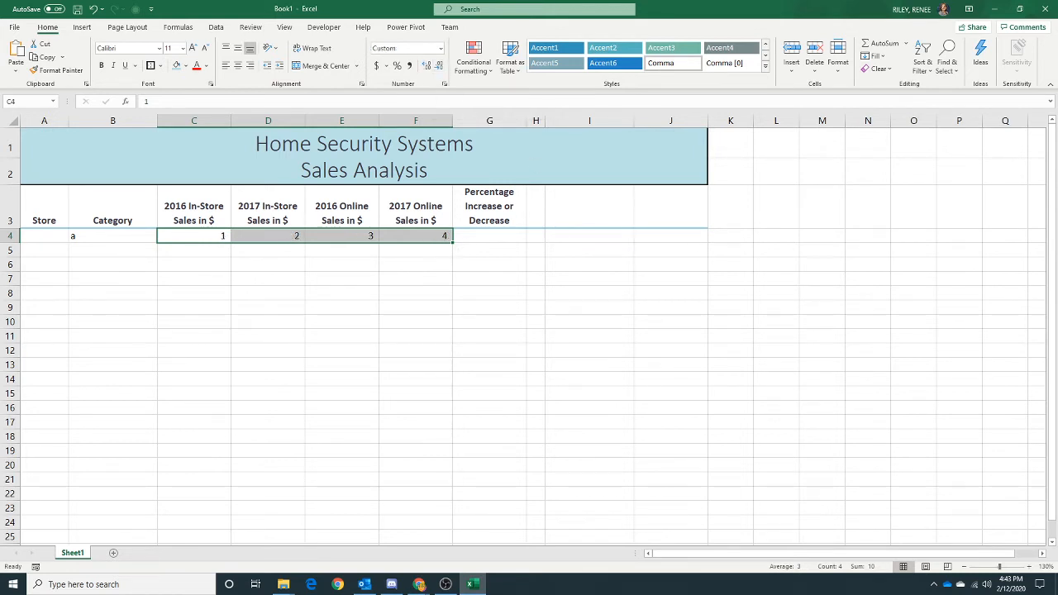
- Enter the formula =((D4+F4)/(C4+E4))-1 in cell G4
key(alt+Tab)
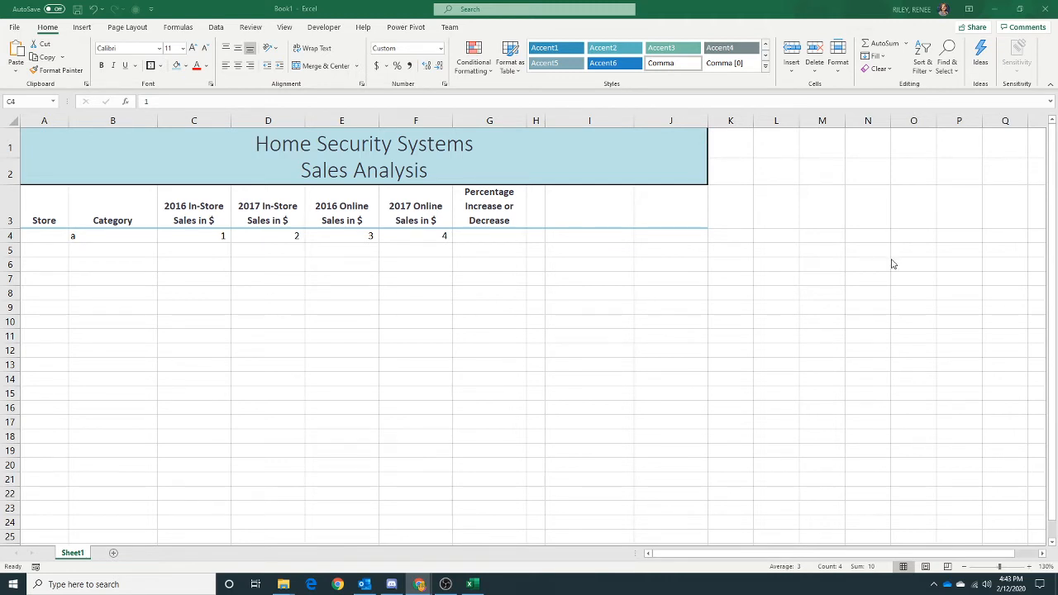
key(alt+Tab)
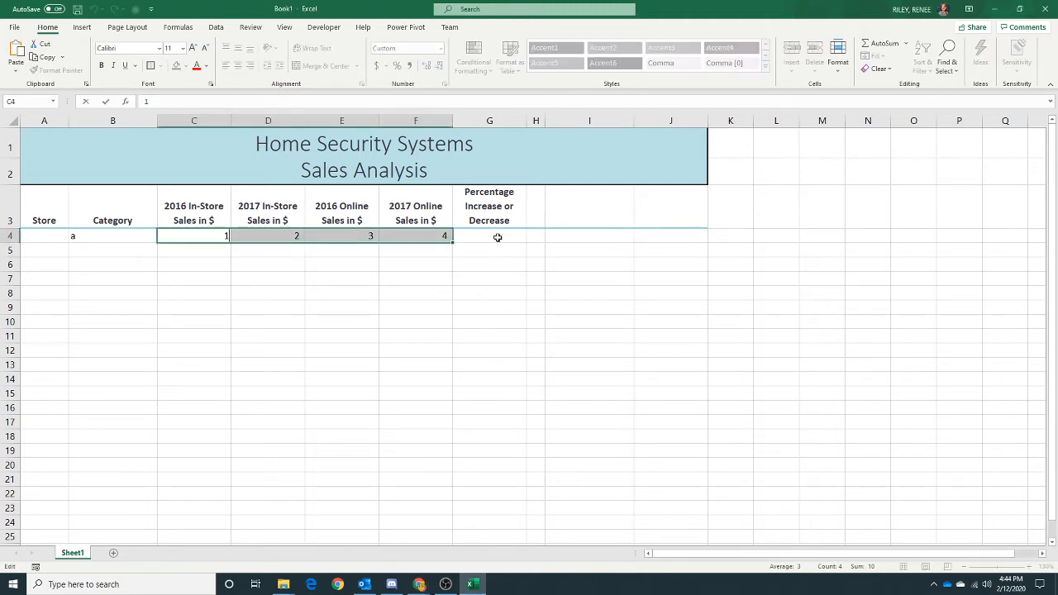
click(496, 236)
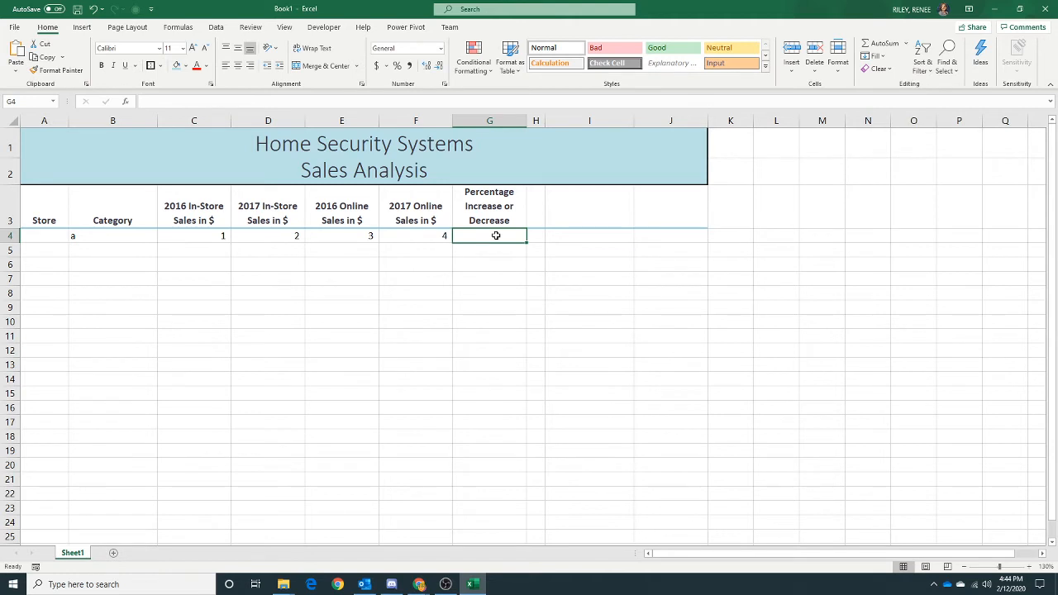
text(=)
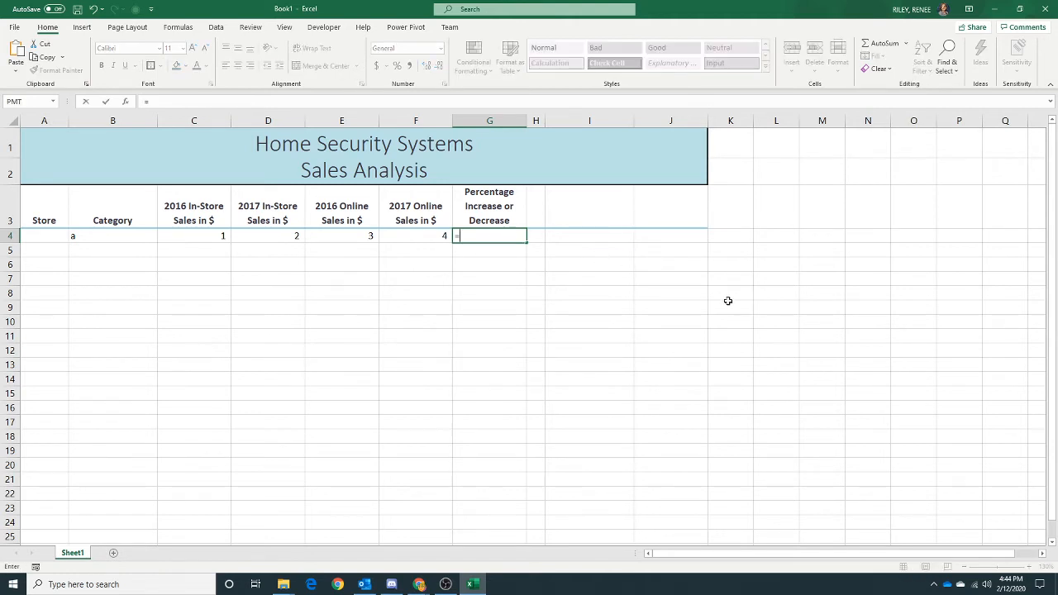
text(((d4)
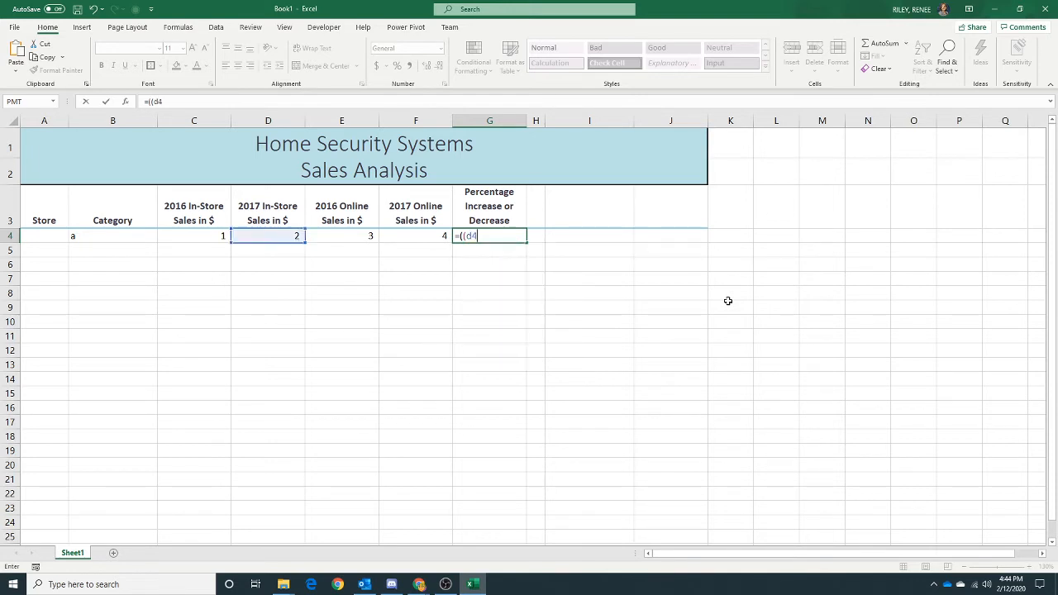
text(+f4)
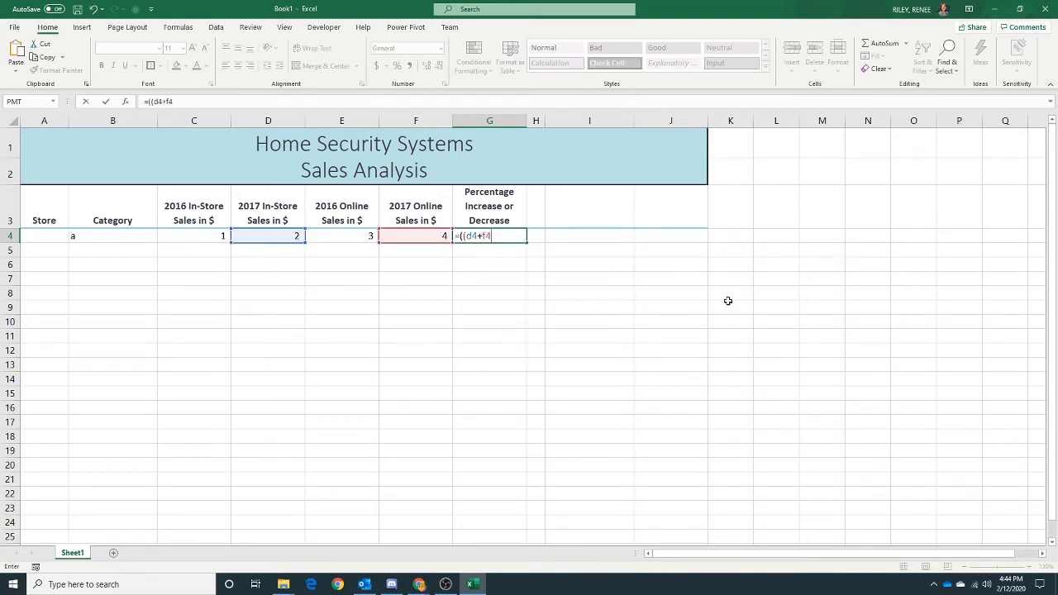
text()/(c4)
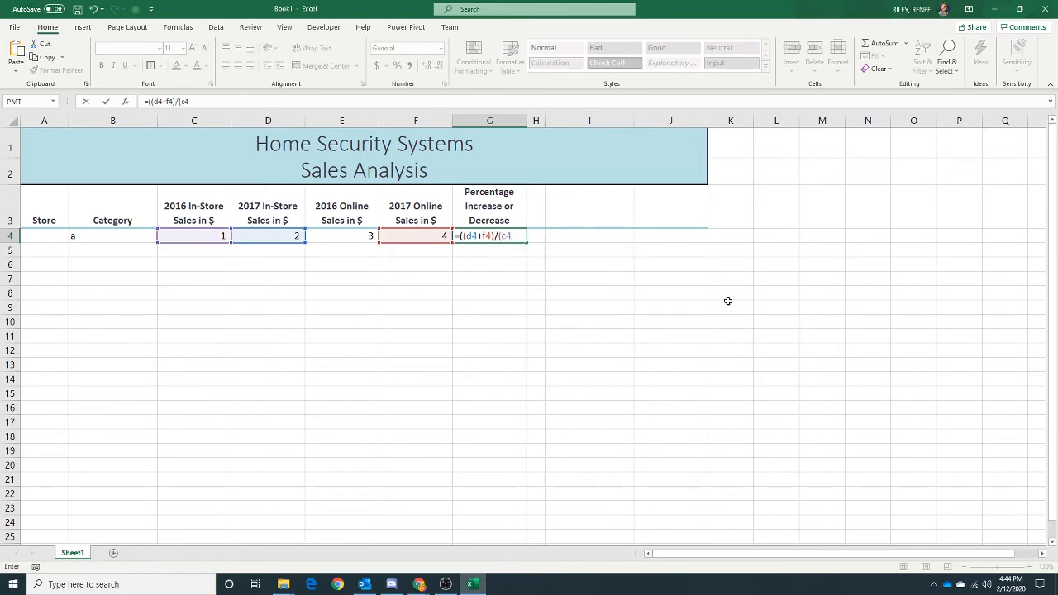
text(+e4)
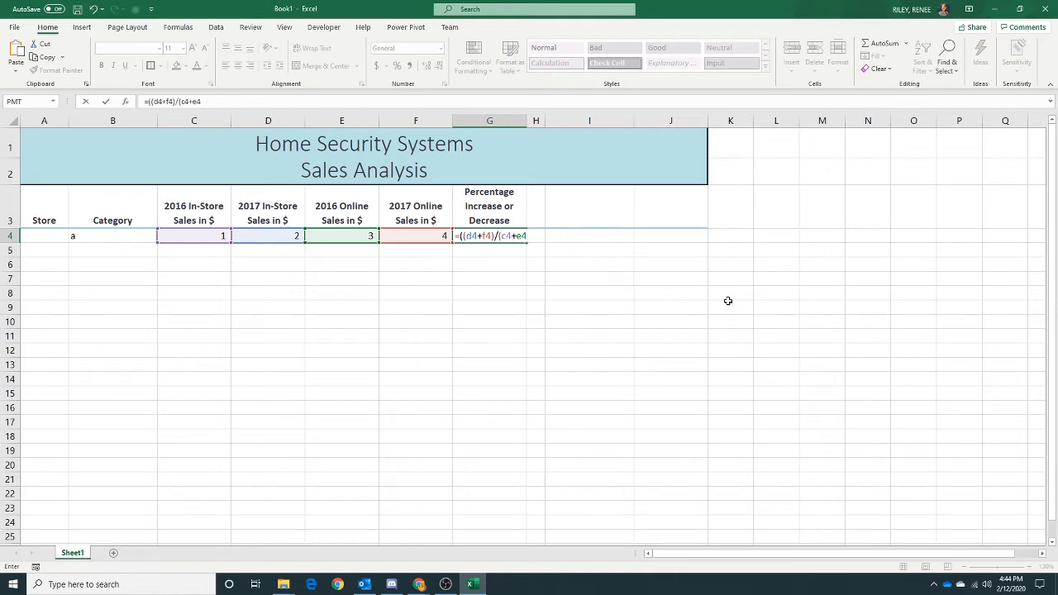
text())-1)
key(Return)
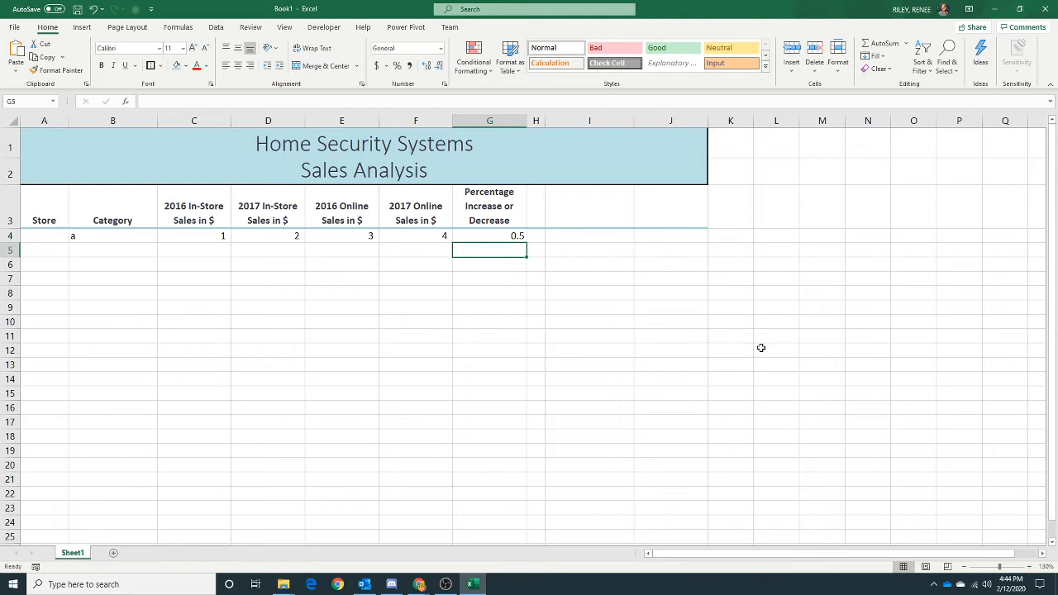
- Format cell G4 as a percentage with two decimal places
click(490, 234)
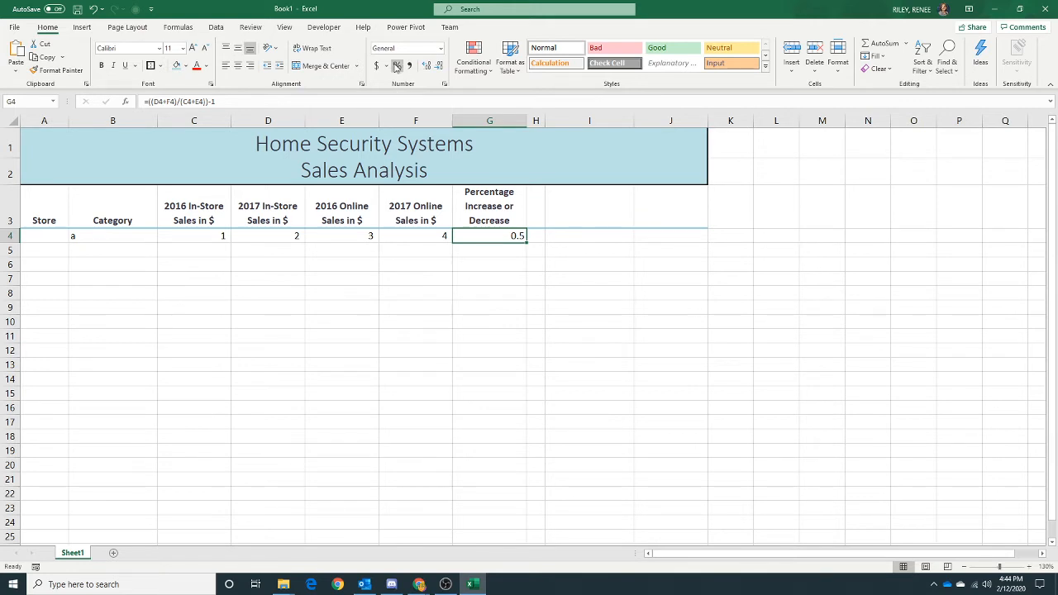
click(396, 66)
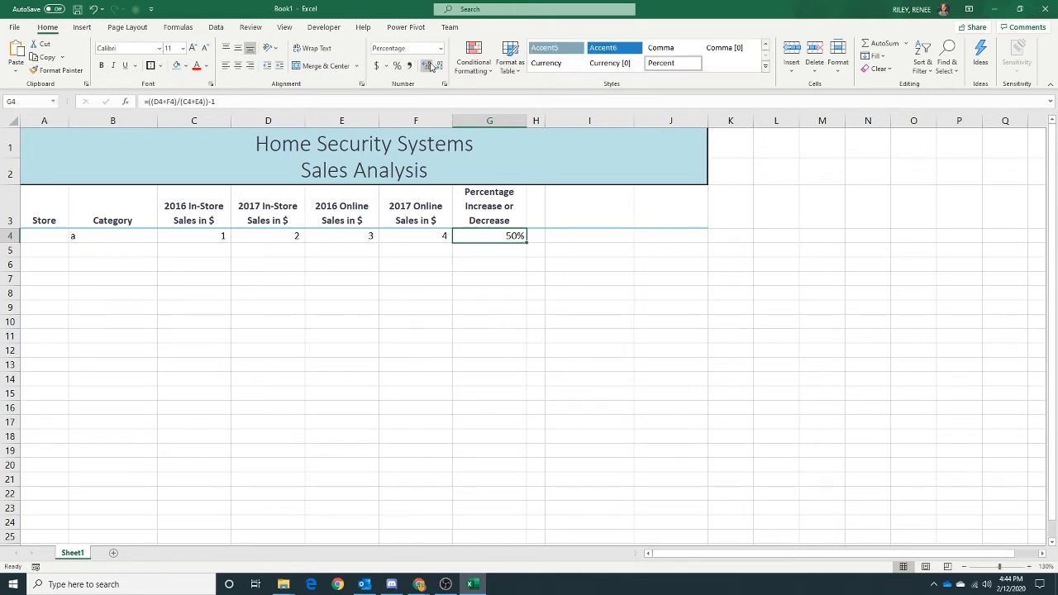
click(427, 66)
click(427, 66)
- Begin entering the formula =IF(COUNTIF($B$4:B4,B4)=1,B4, in cell I4
click(568, 234)
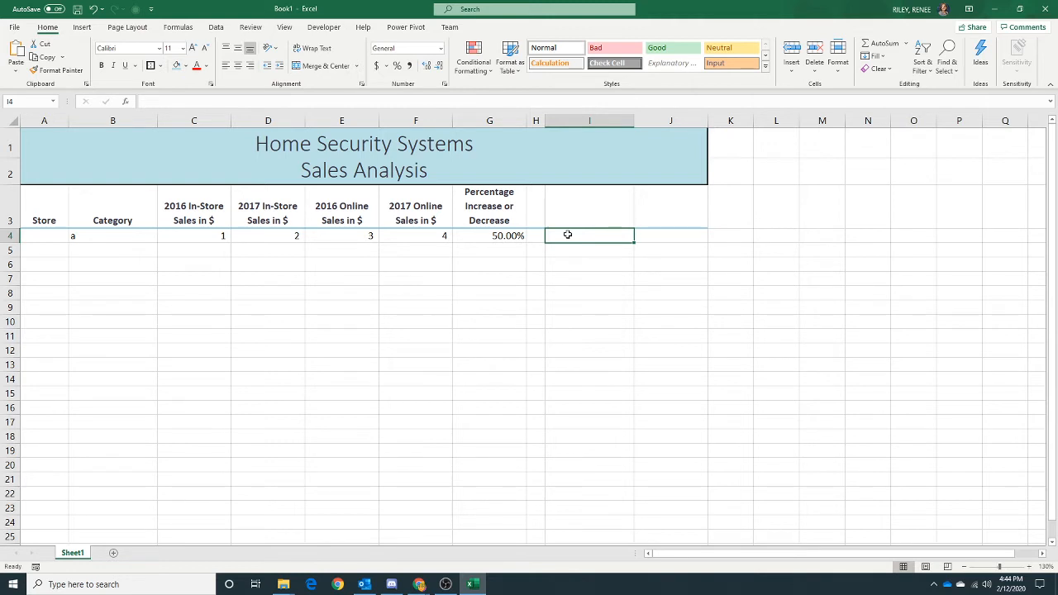
text(=)
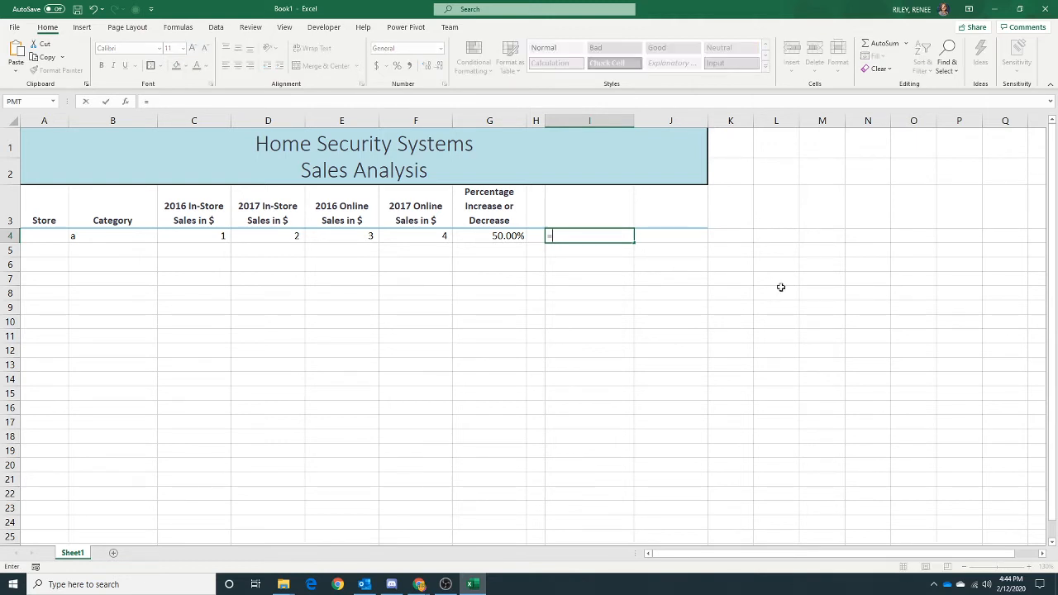
text(if)
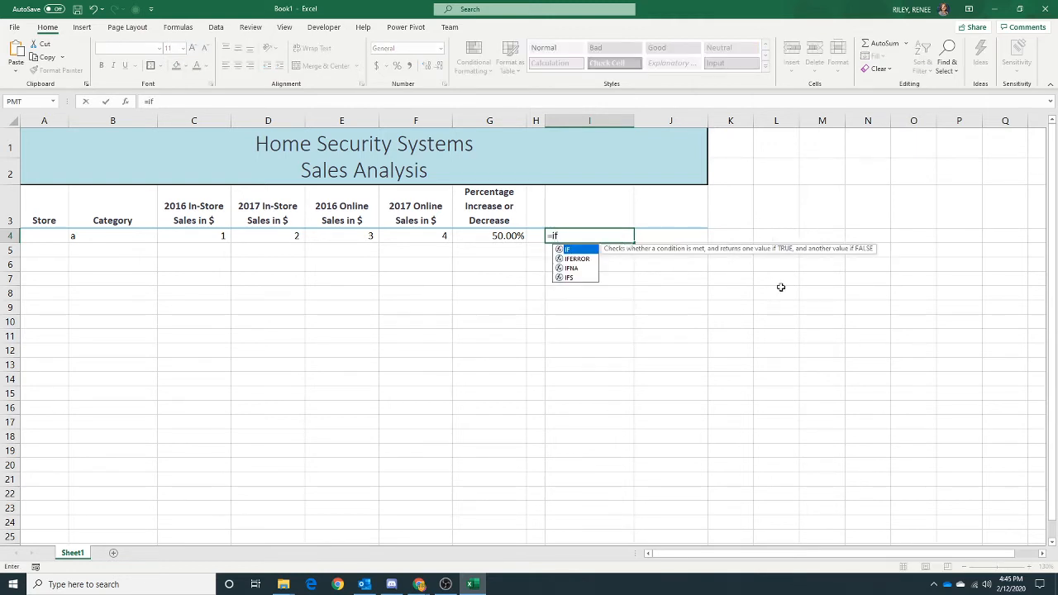
text(()
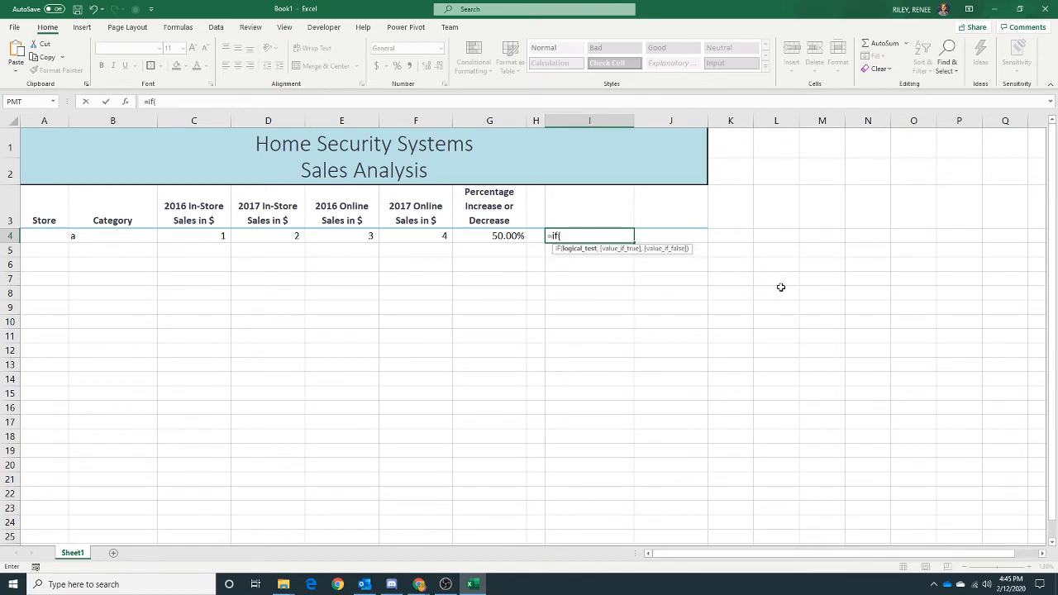
text(count)
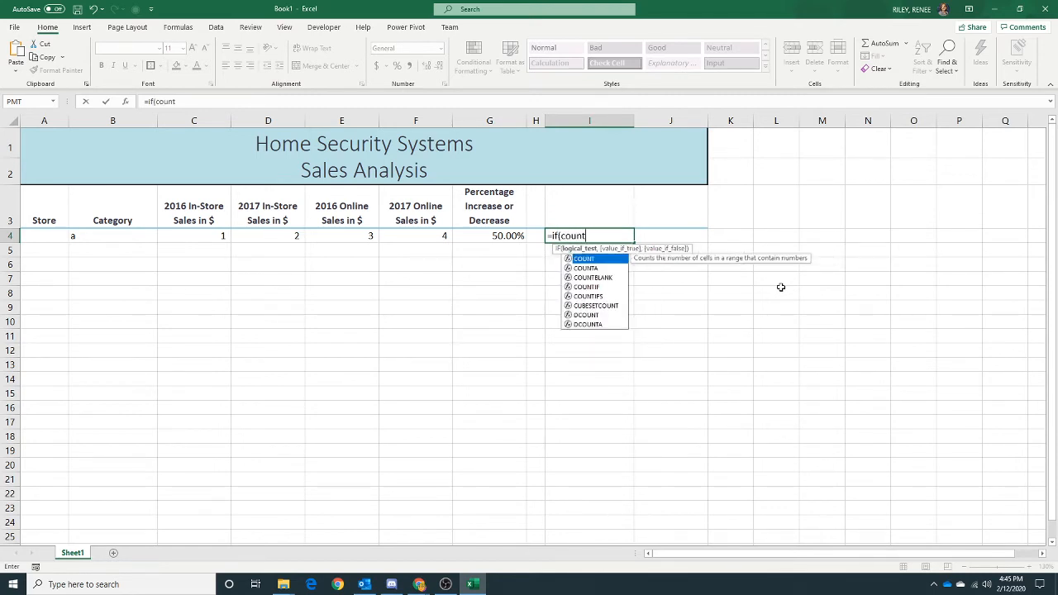
text(if)
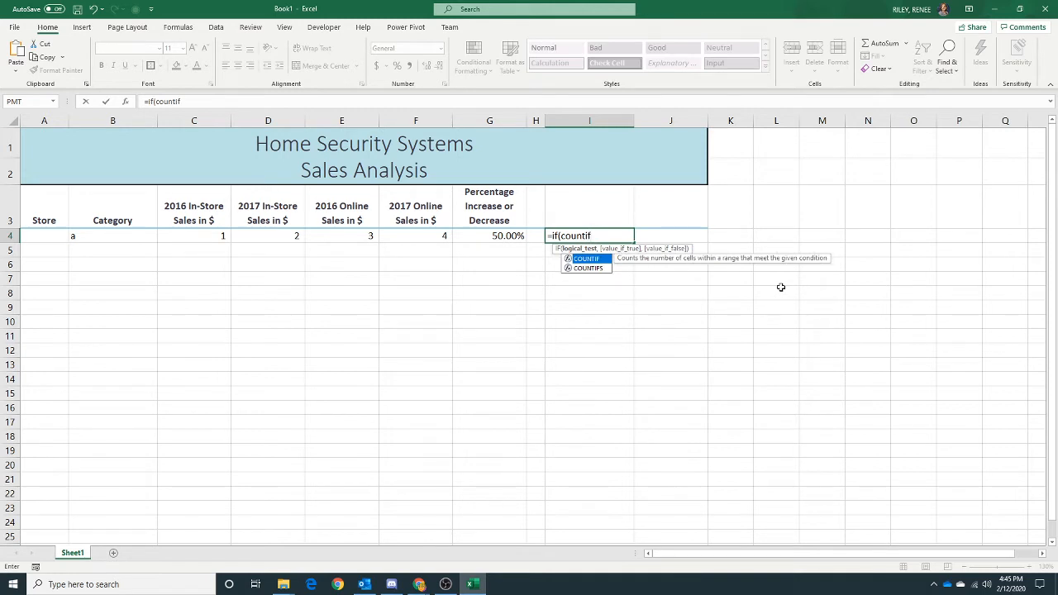
text(()
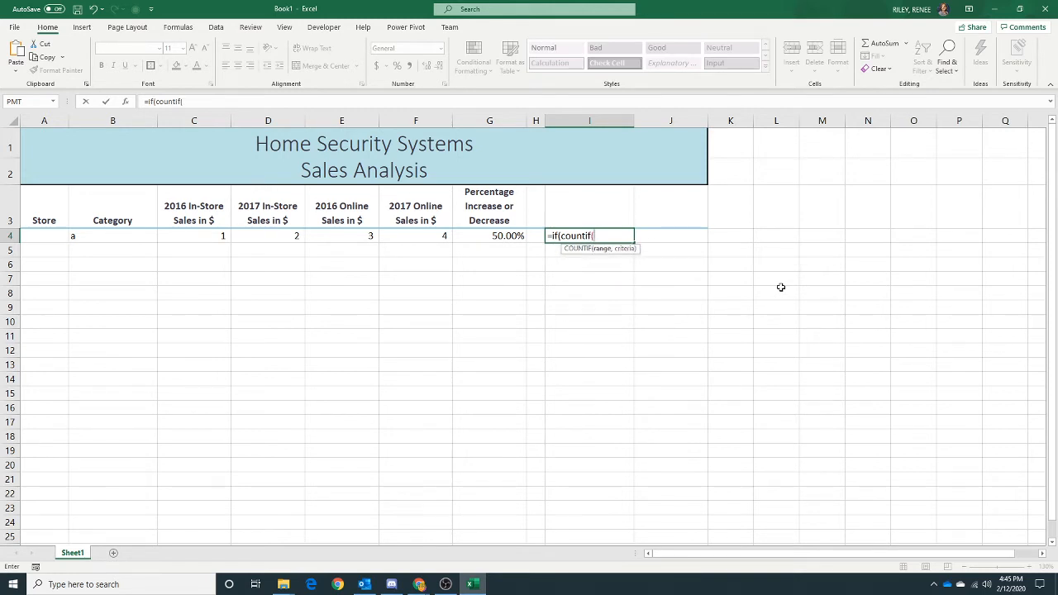
text($b$4)
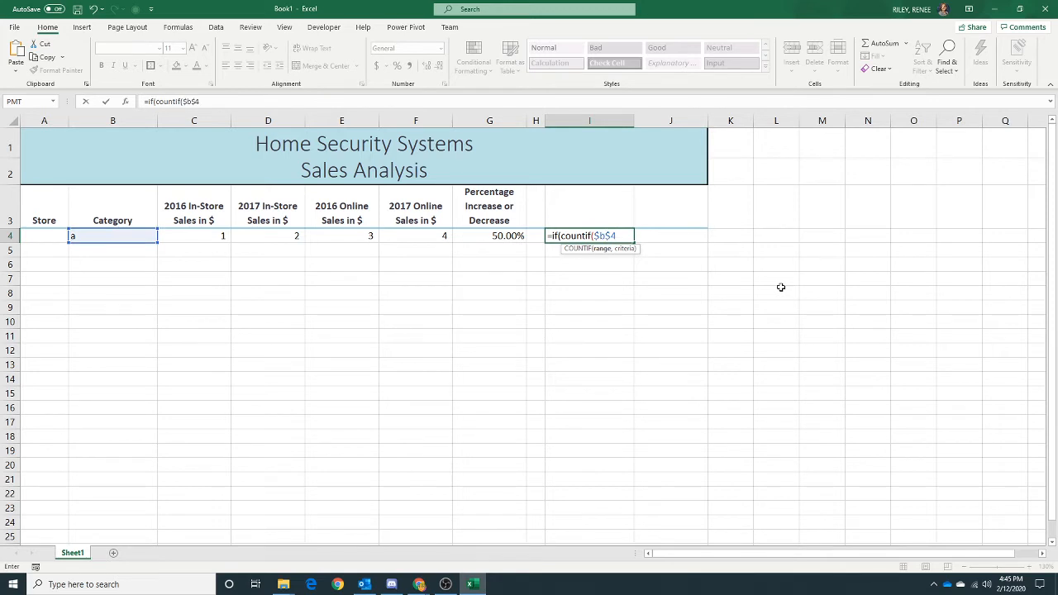
text(:b4,b)
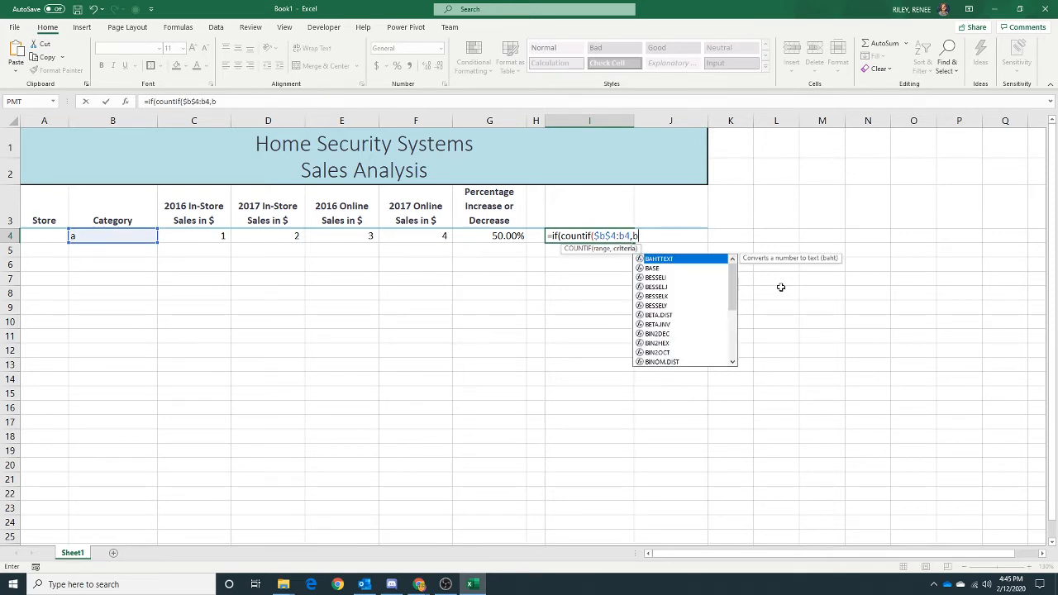
text(4)
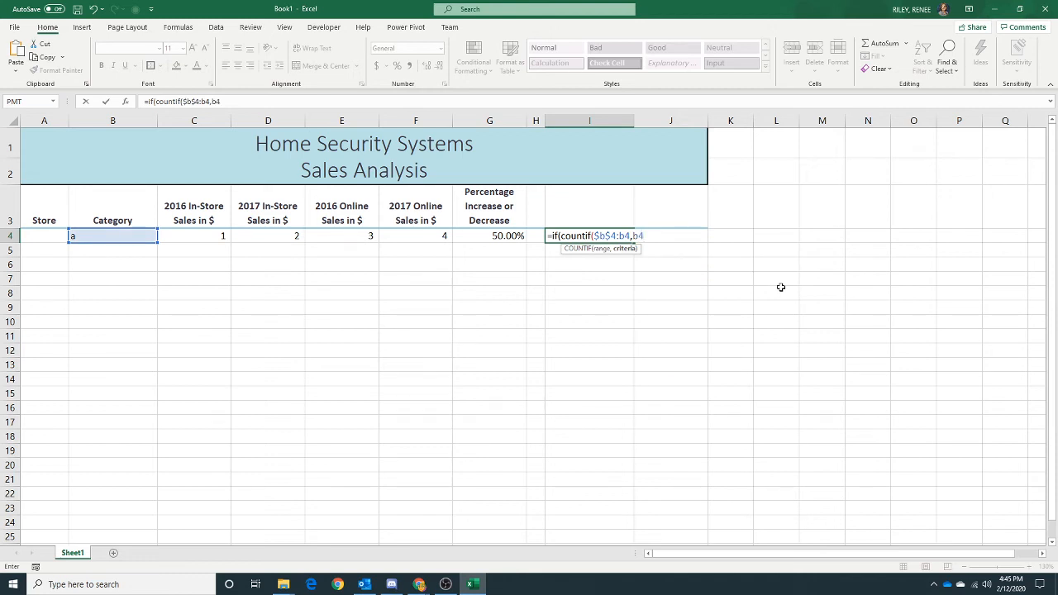
text())
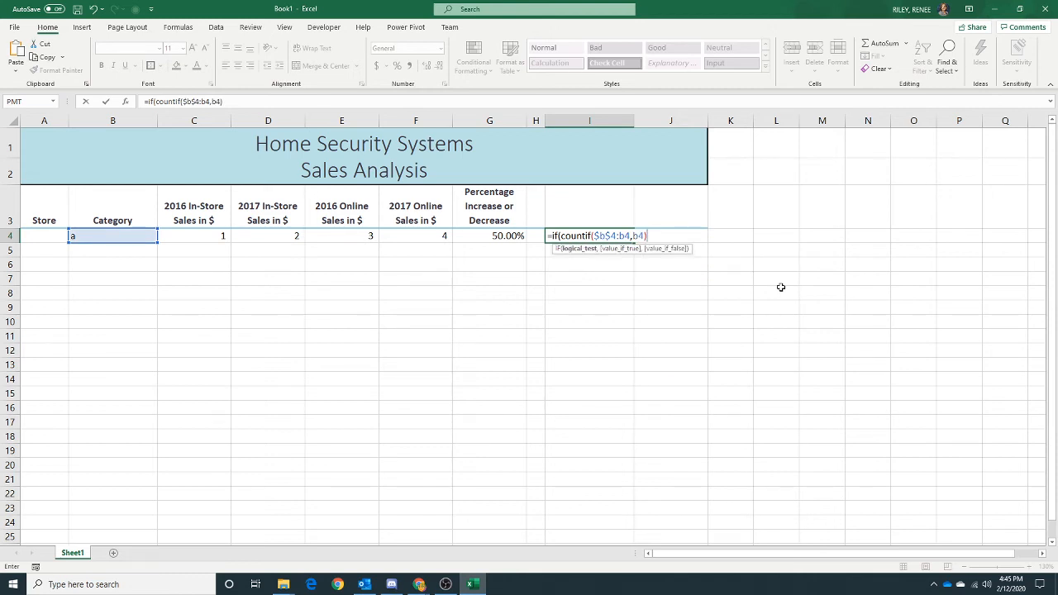
text(=1,)
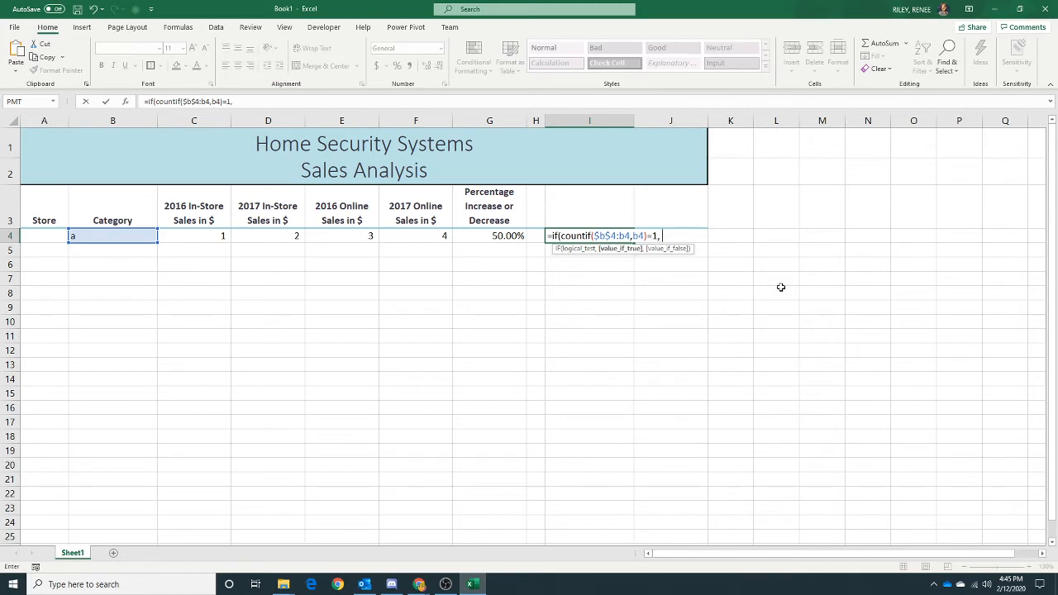
text(b4,)
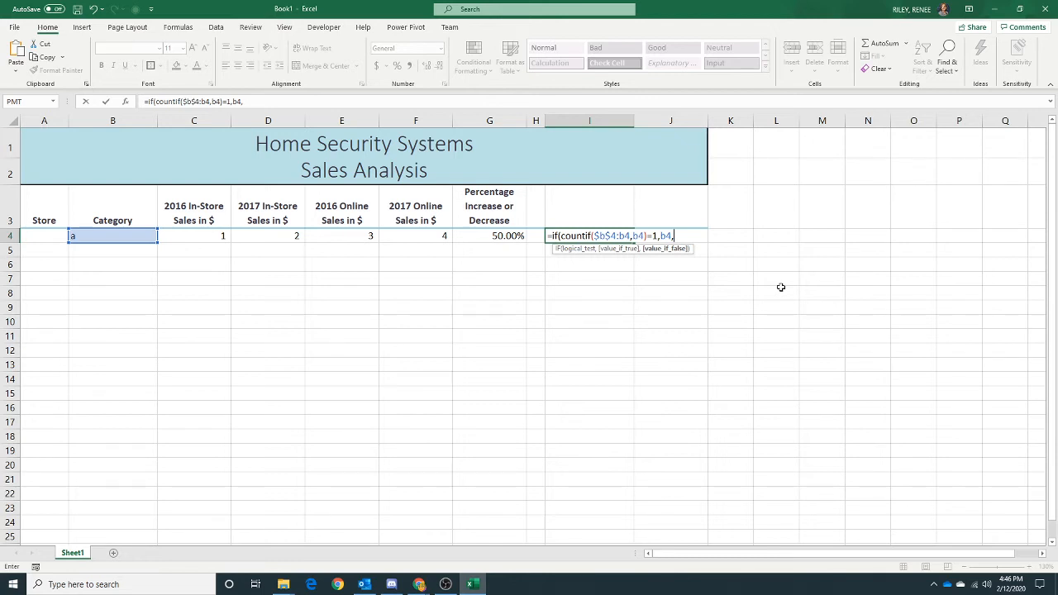
- Complete the formula in cell I4 with an empty-text false result: =IF(COUNTIF($B$4:B4,B4)=1,B4,"")
text(""))
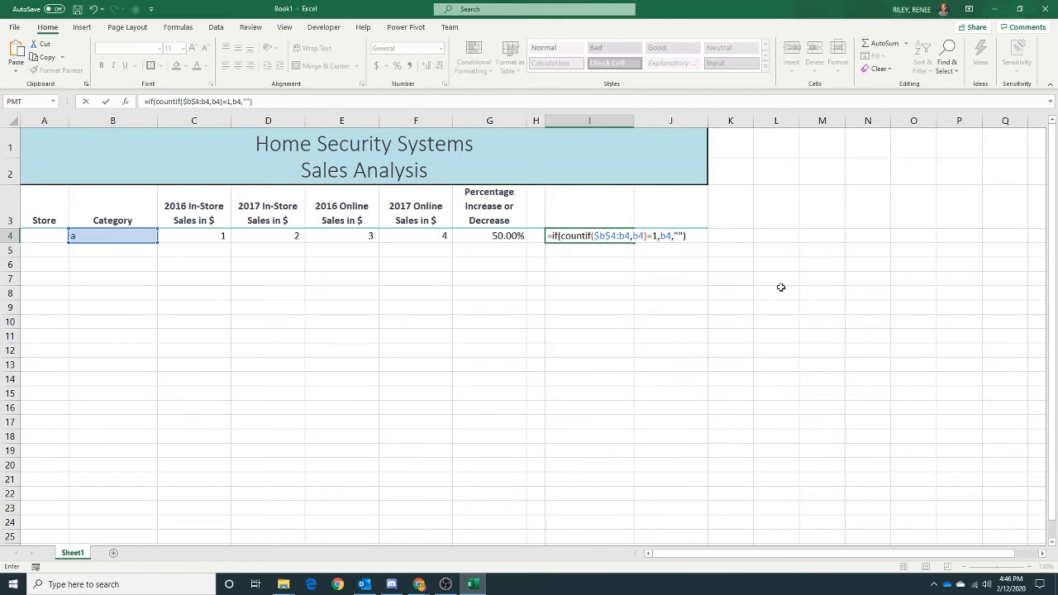
key(Return)
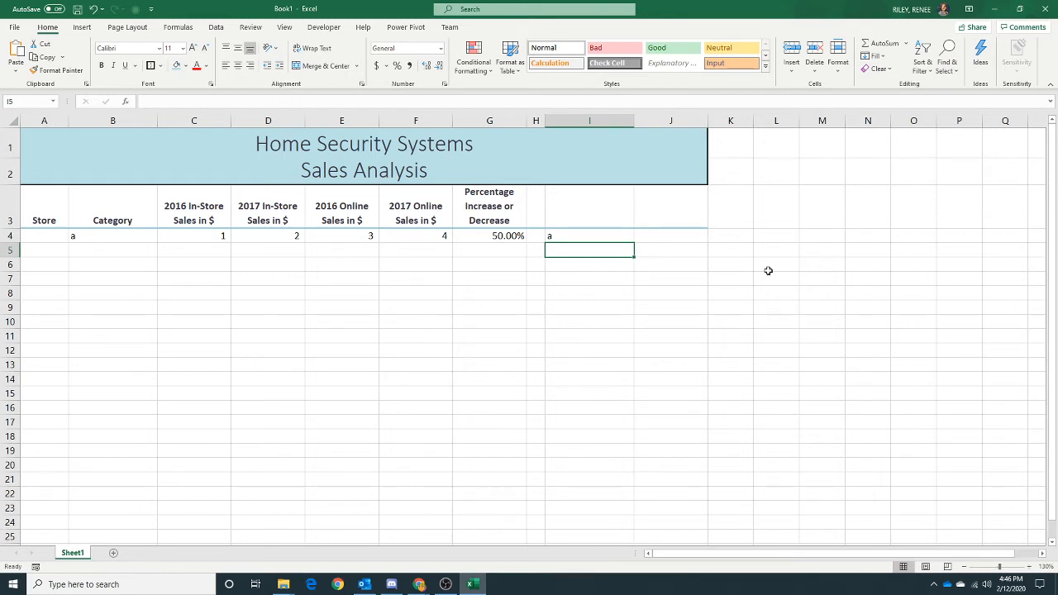
- Begin a formula in cell J4 with =SUMIF($B$4:$B$100,I4,$D$4:$D$100)+ for the in-store category total
click(676, 234)
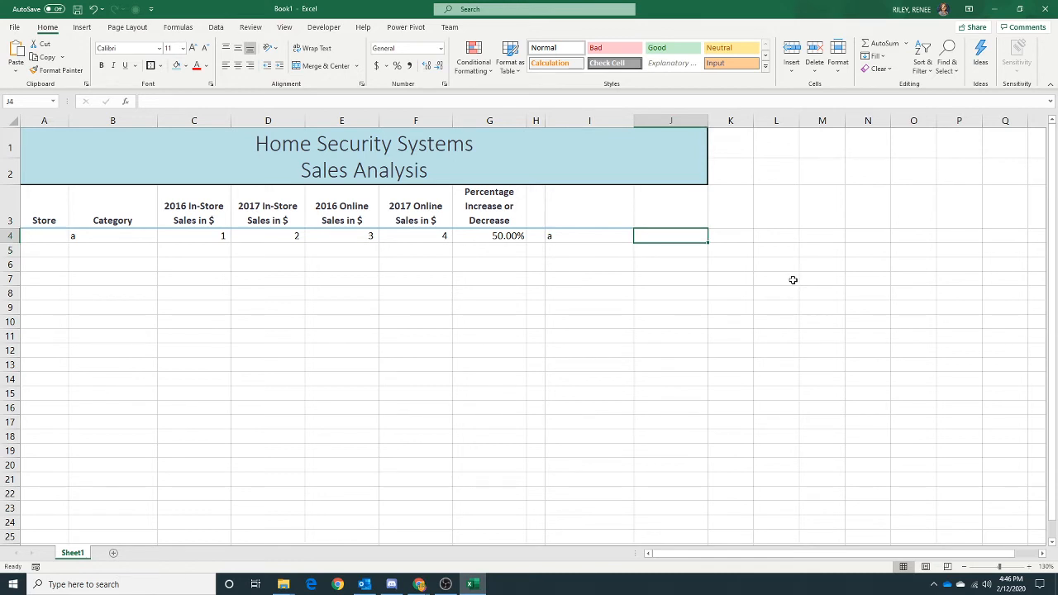
key(F2)
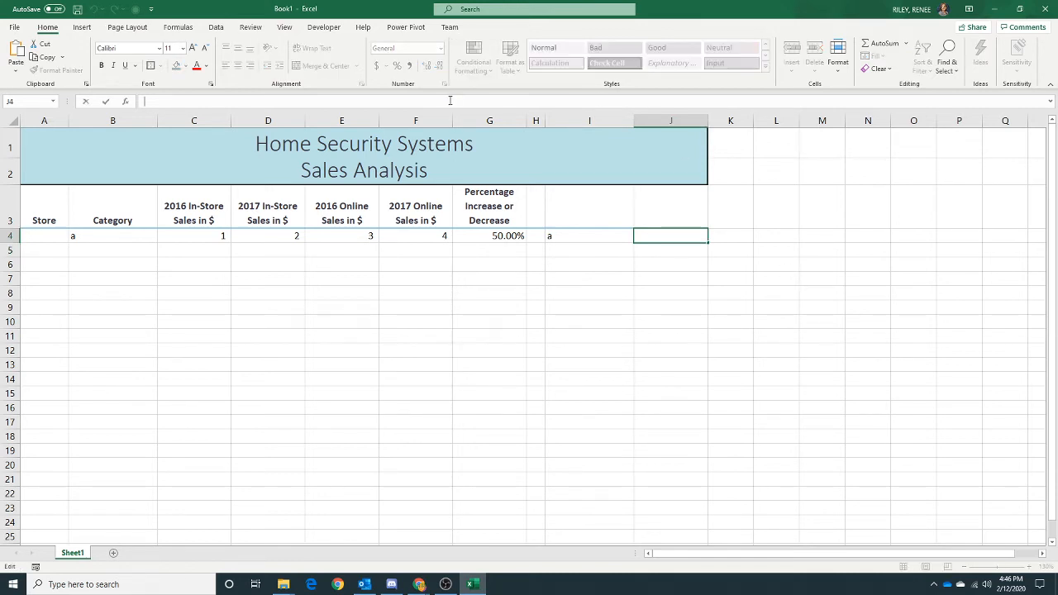
text(=sumif)
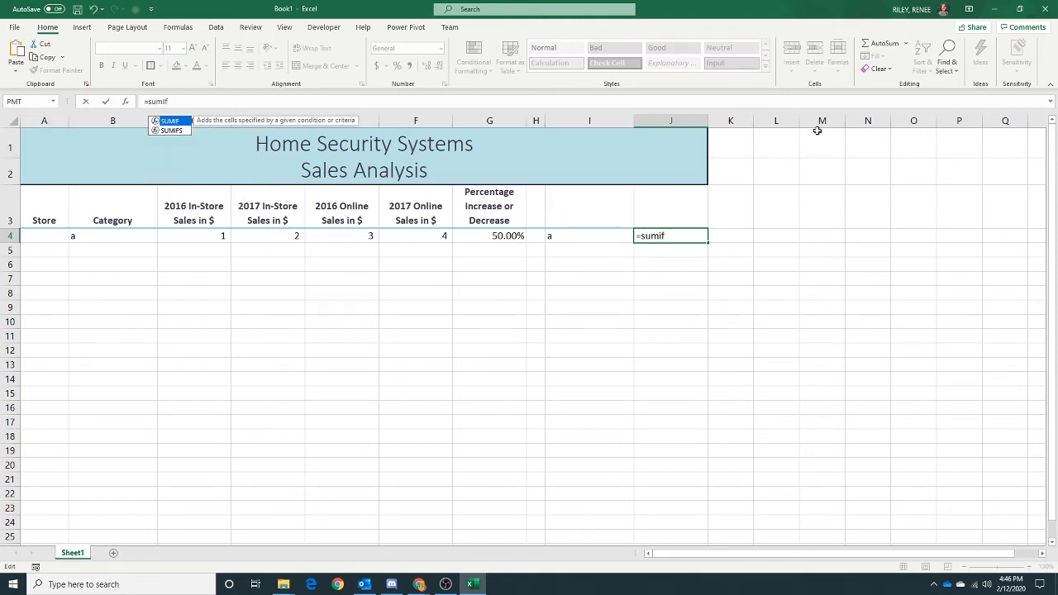
text(($b$4)
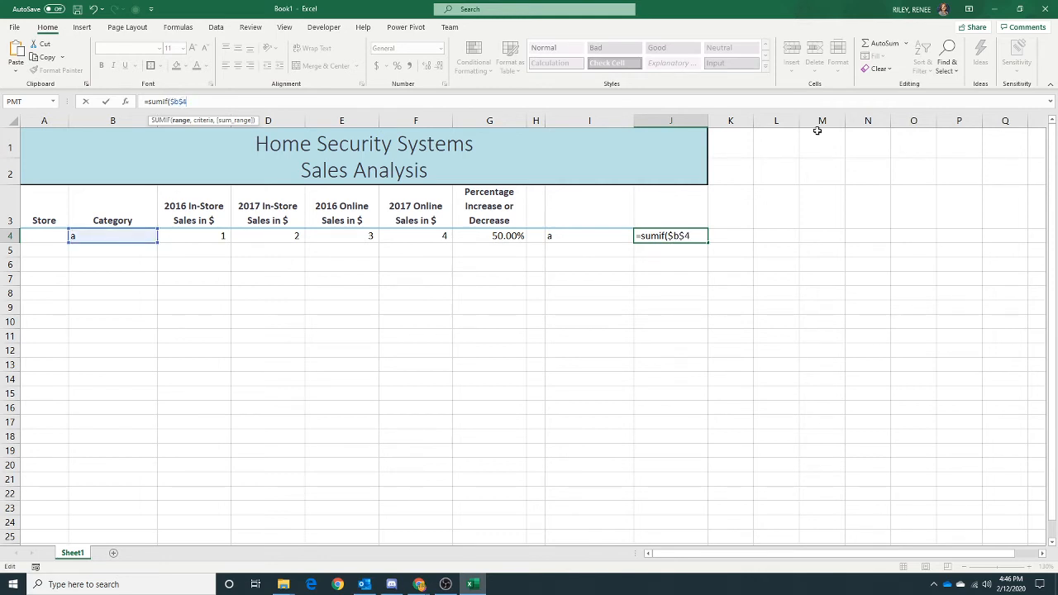
text(:$b$100,)
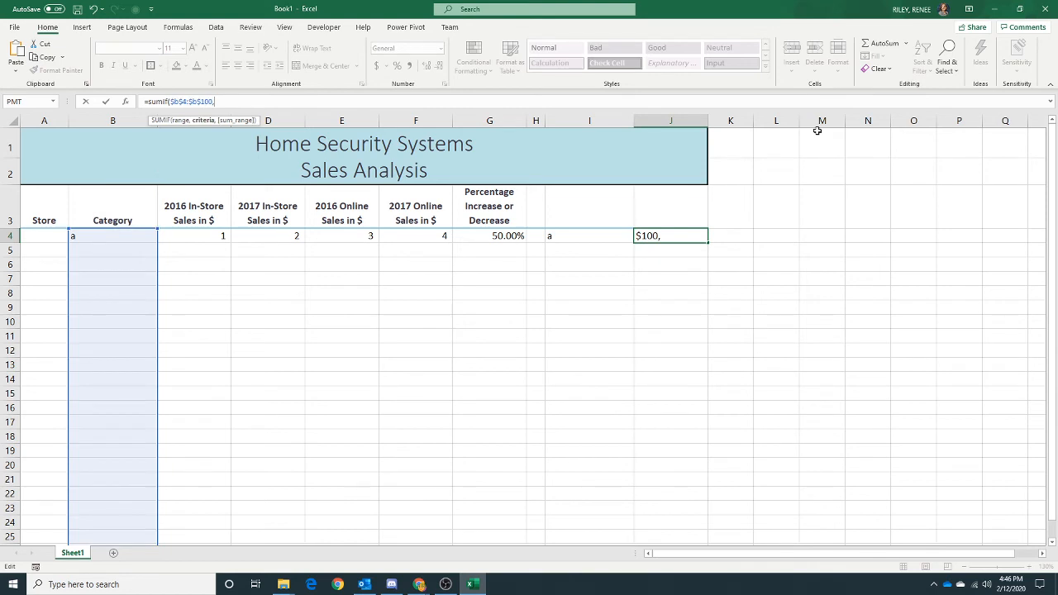
text(i4,)
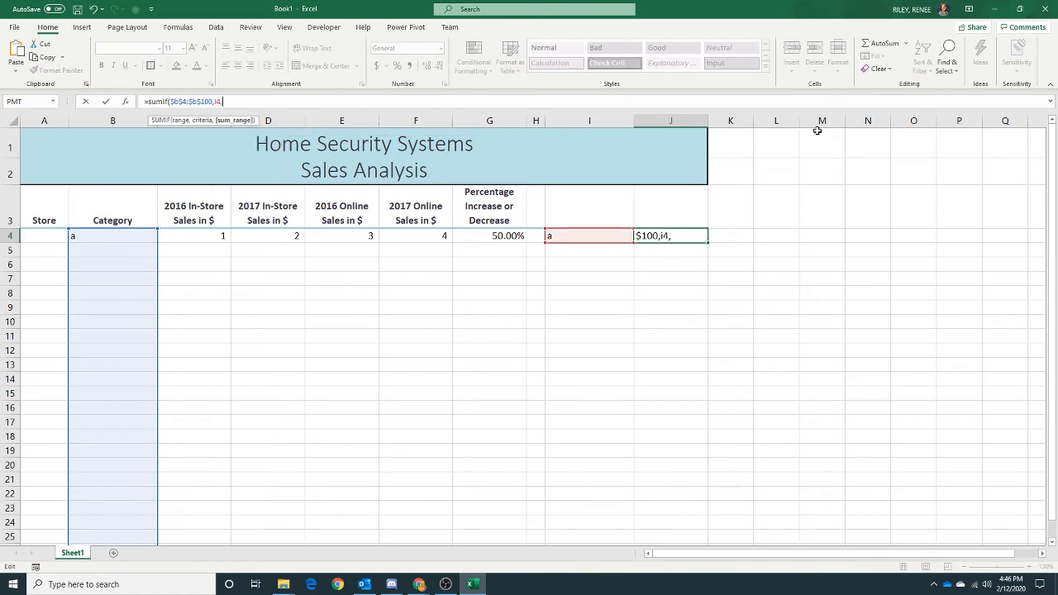
text($d$4)
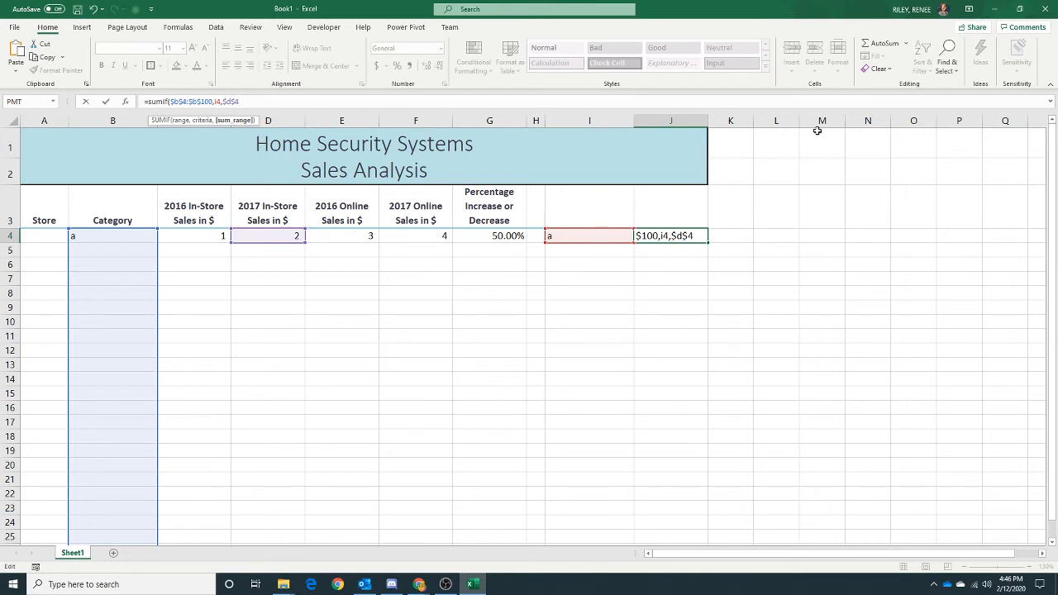
text(:$d$100)
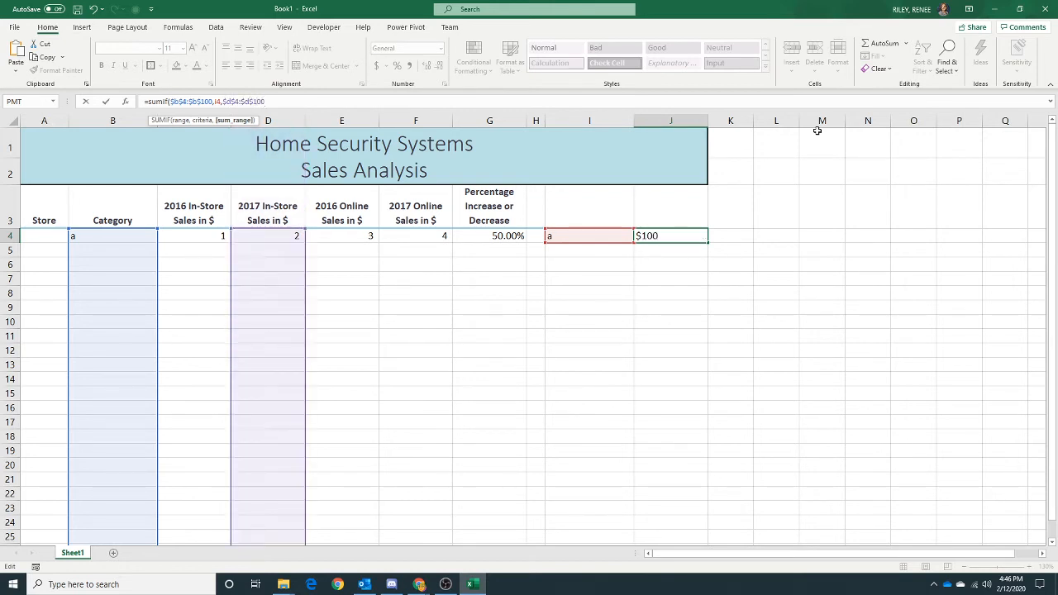
text() +)
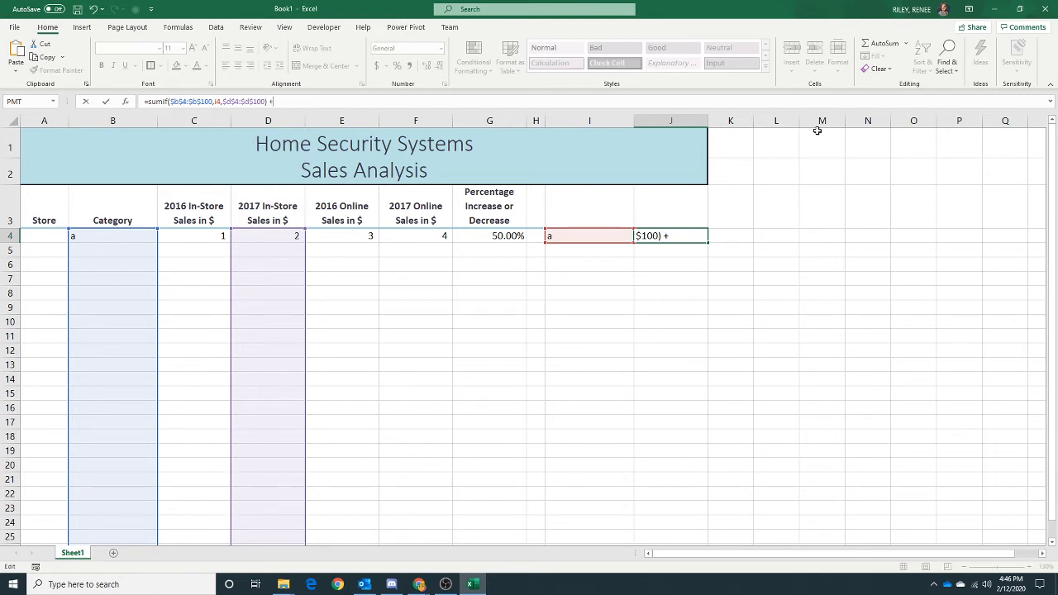
text( sumif)
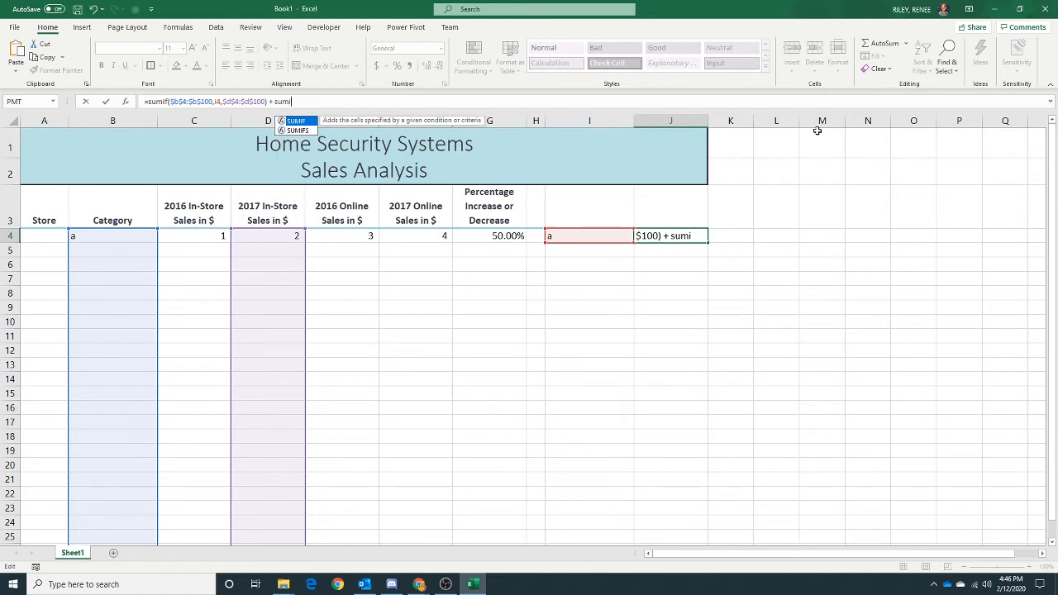
text(()
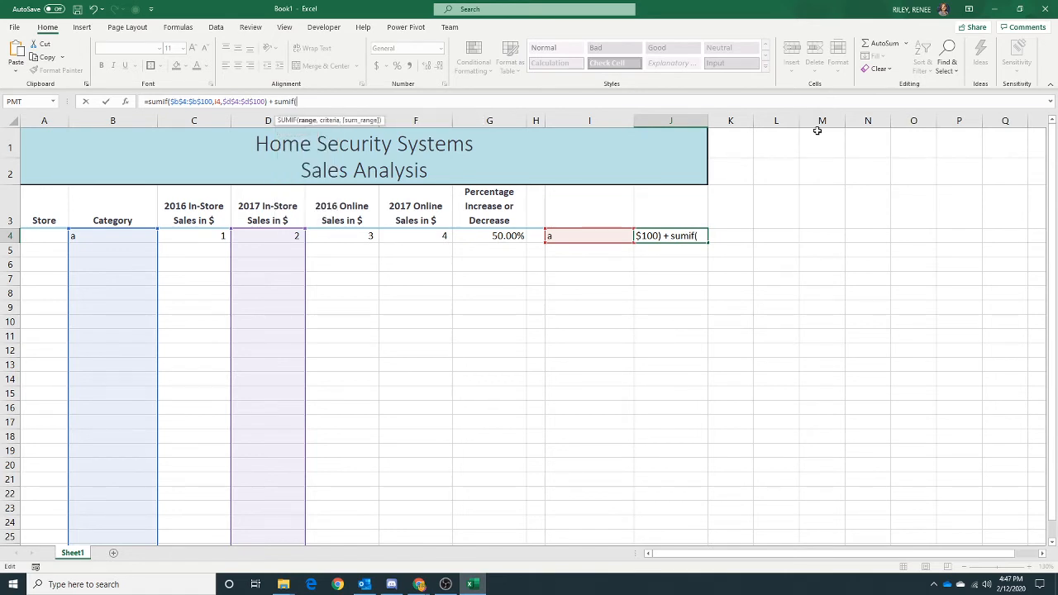
text($b$4)
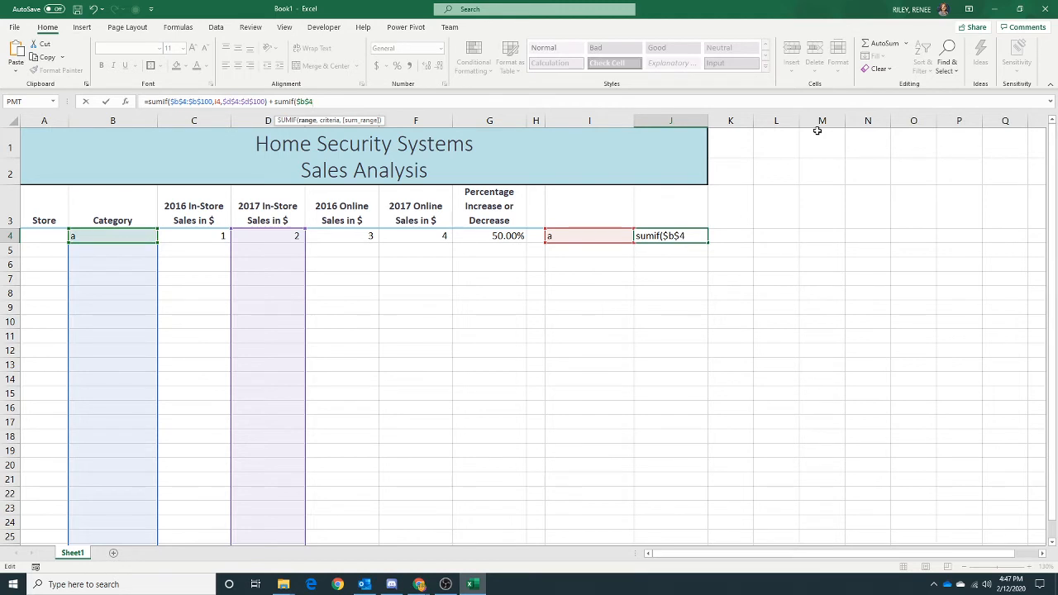
text("$b$100,I4,$f$r)
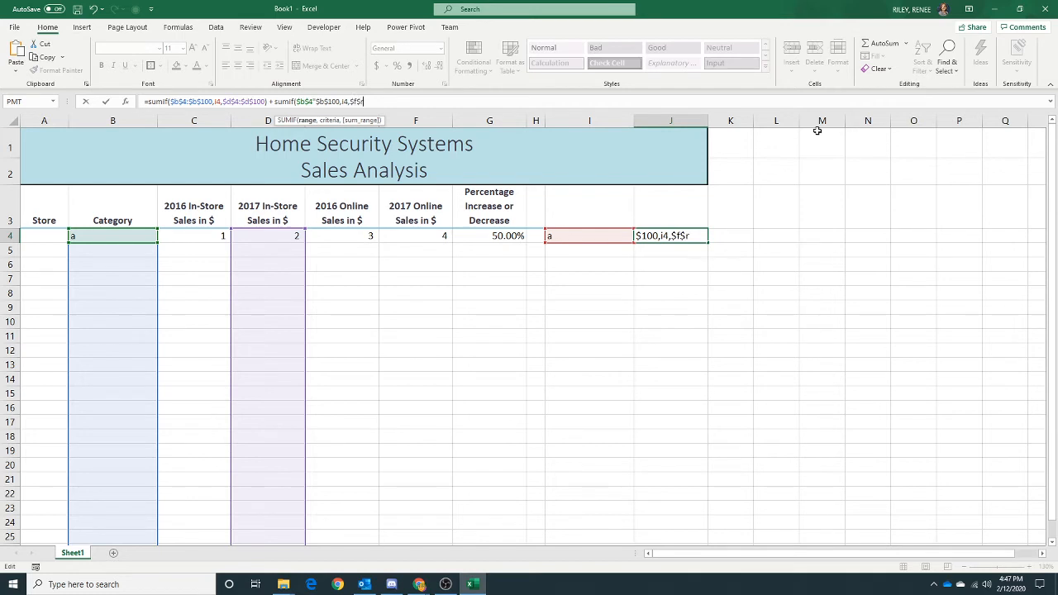
text(:$f$100)
- Add a second SUMIF term for the online sales in column F and try to enter the formula, dismissing the error
key(Return)
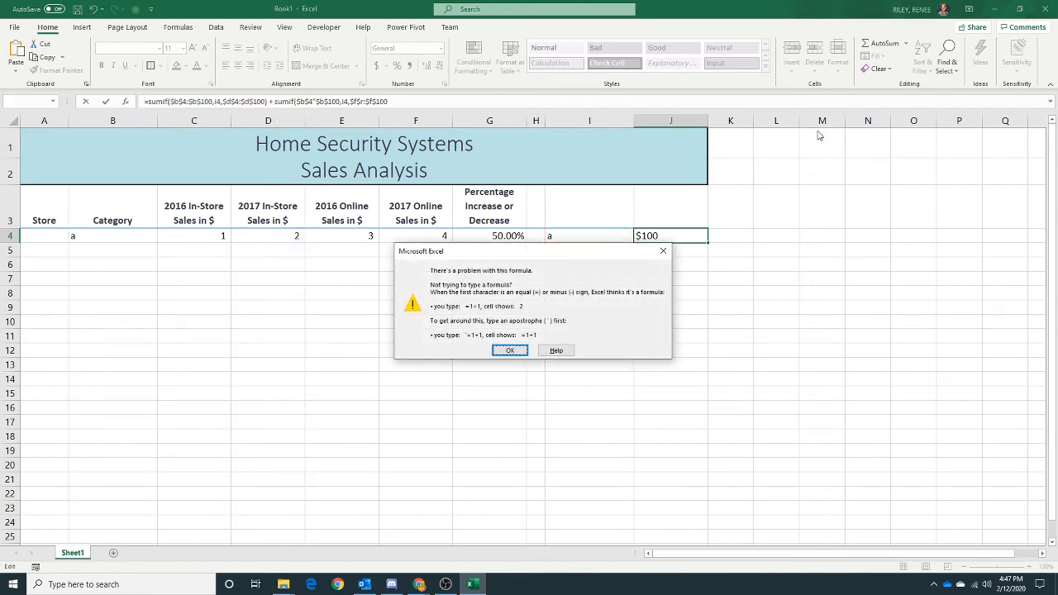
click(501, 352)
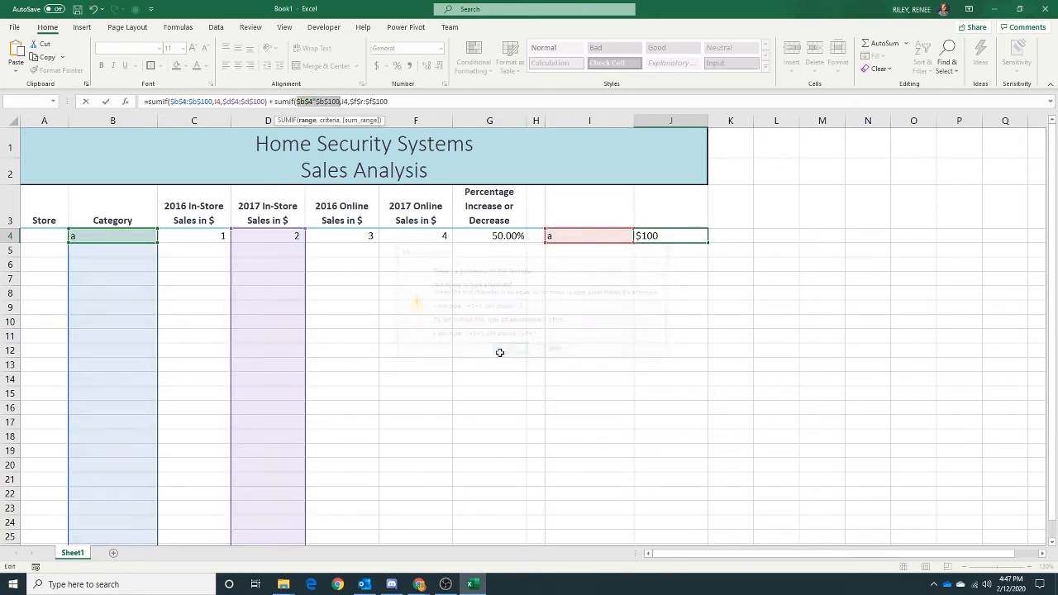
- Fix the second SUMIF's criteria range to $B$4:$B$100 in the J4 formula
click(406, 106)
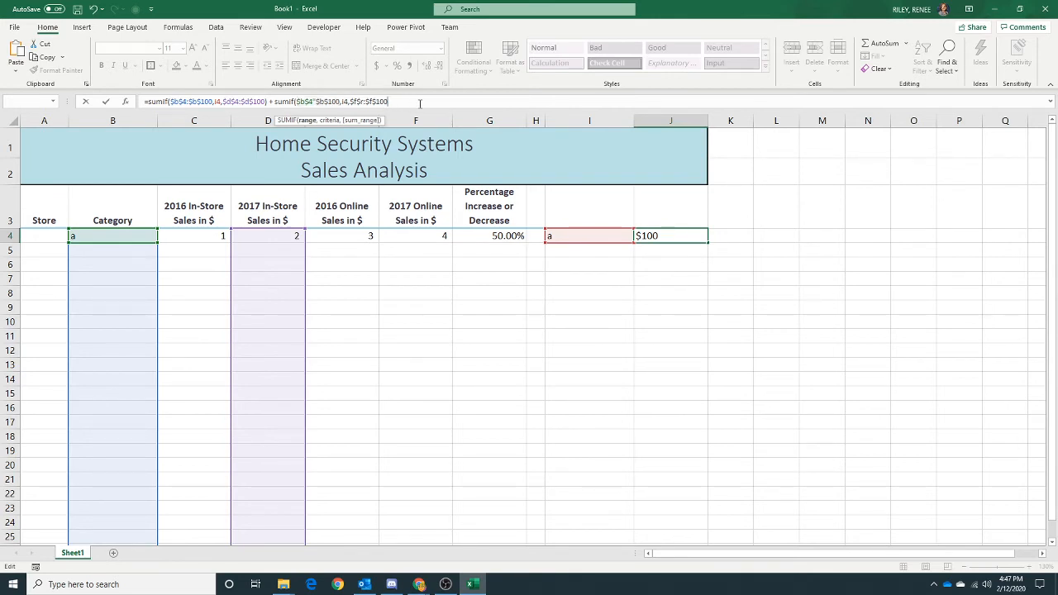
click(316, 101)
key(BackSpace)
text(:)
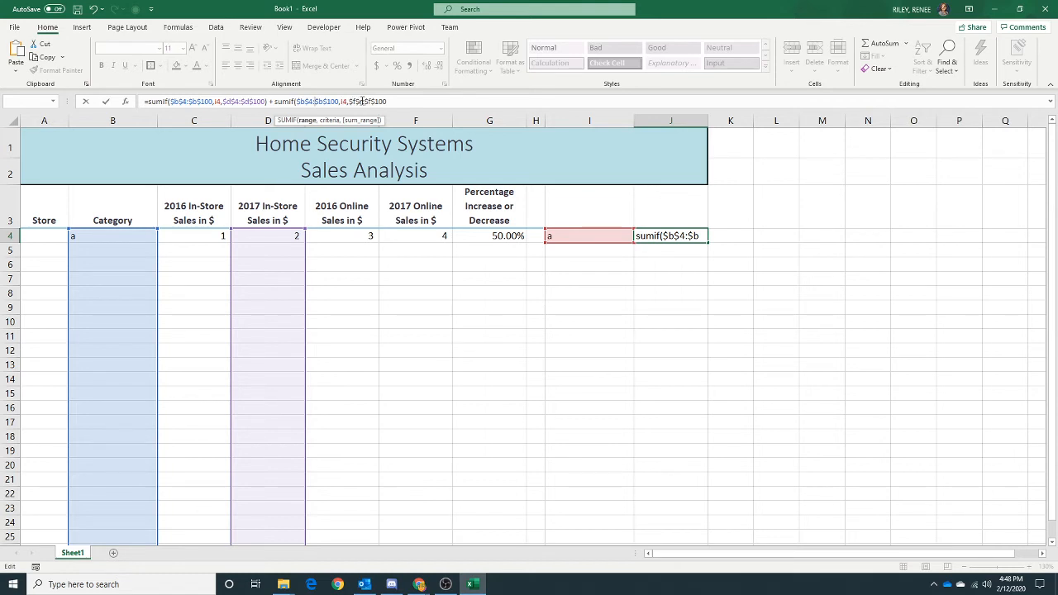
- Correct the second SUMIF's sum range to $F$4:$F$100, close the parenthesis, and enter the J4 formula
click(362, 101)
text(:$b$100,i4,$d$r:)
click(364, 101)
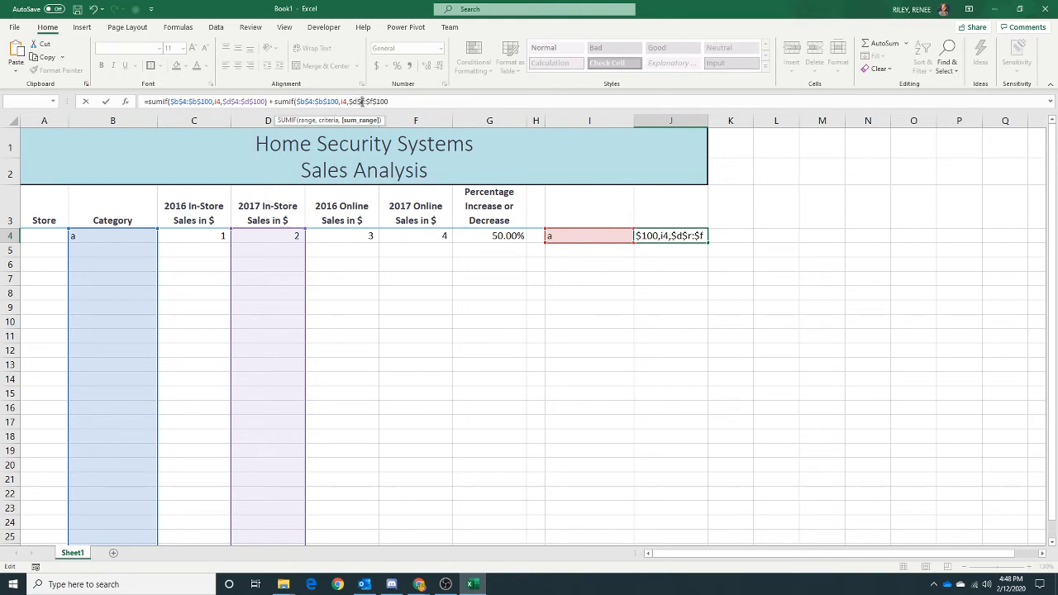
key(BackSpace)
text(4:$b$100,i4,$d$4)
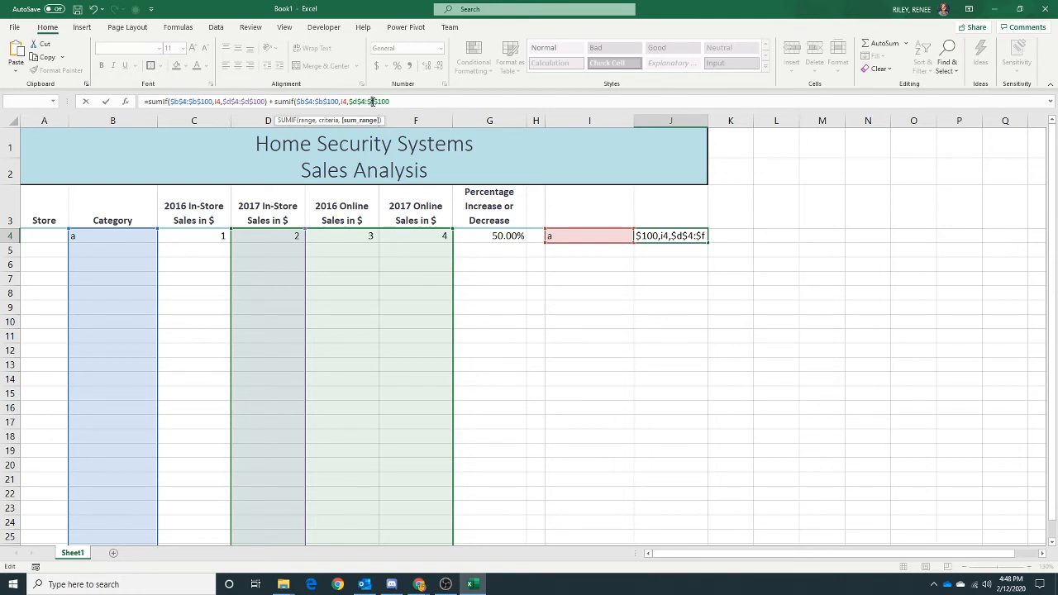
click(373, 101)
key(BackSpace)
text(d)
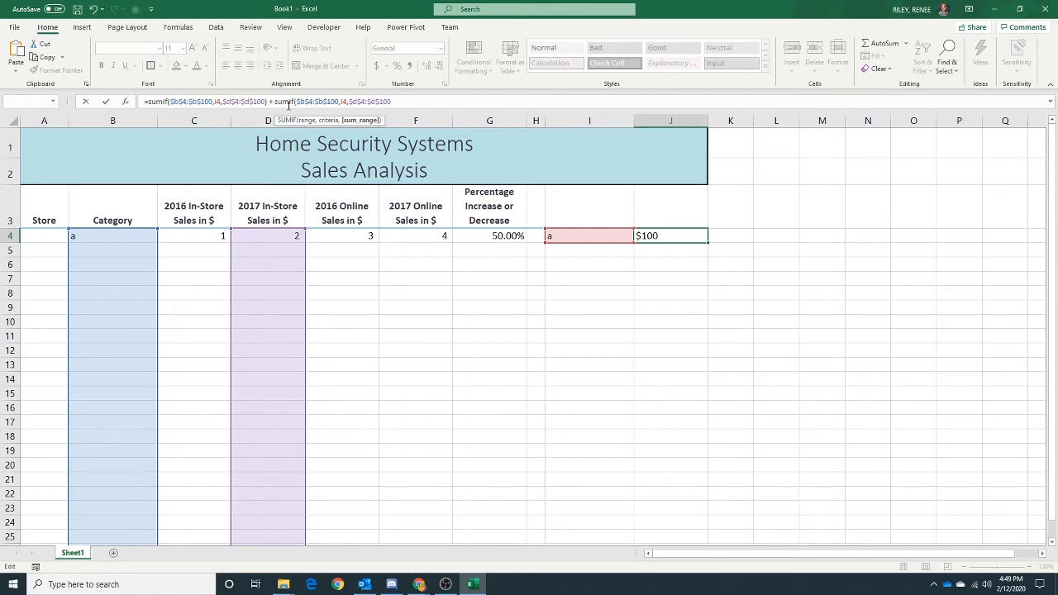
click(356, 101)
key(Delete)
text(f)
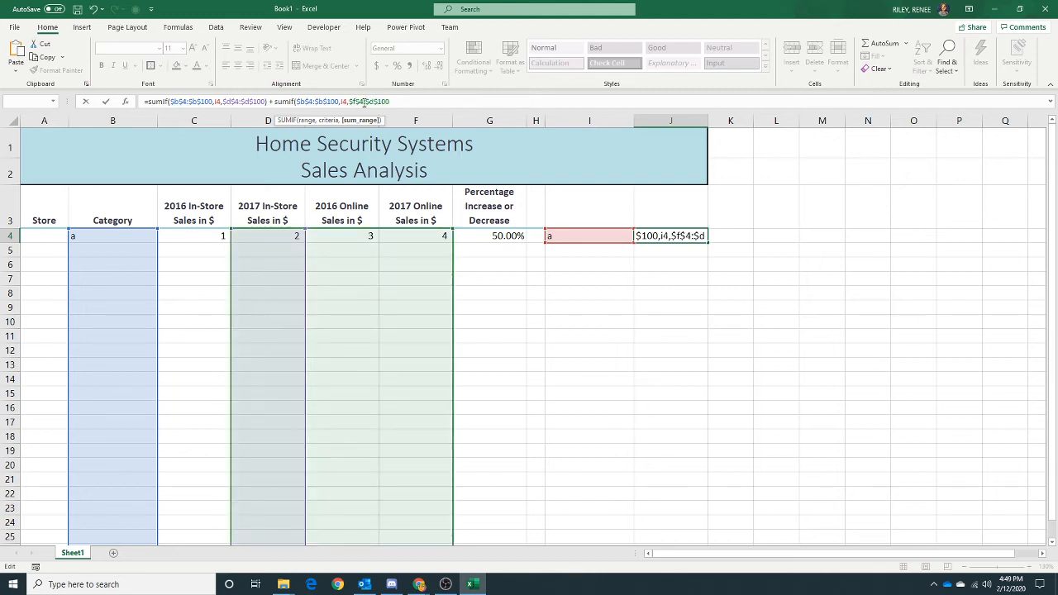
click(374, 101)
key(BackSpace)
text(f$100)
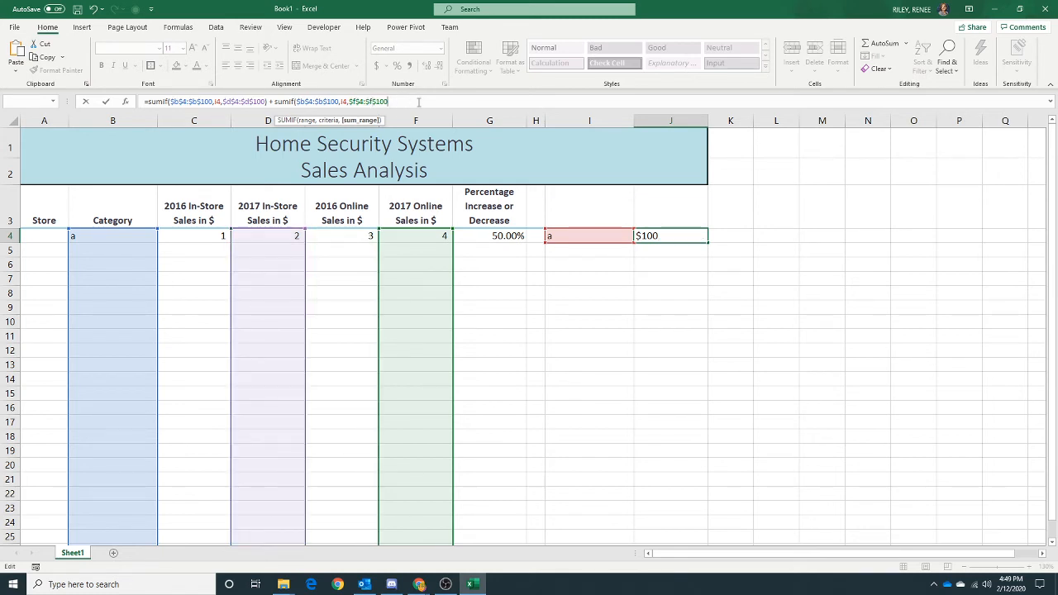
text())
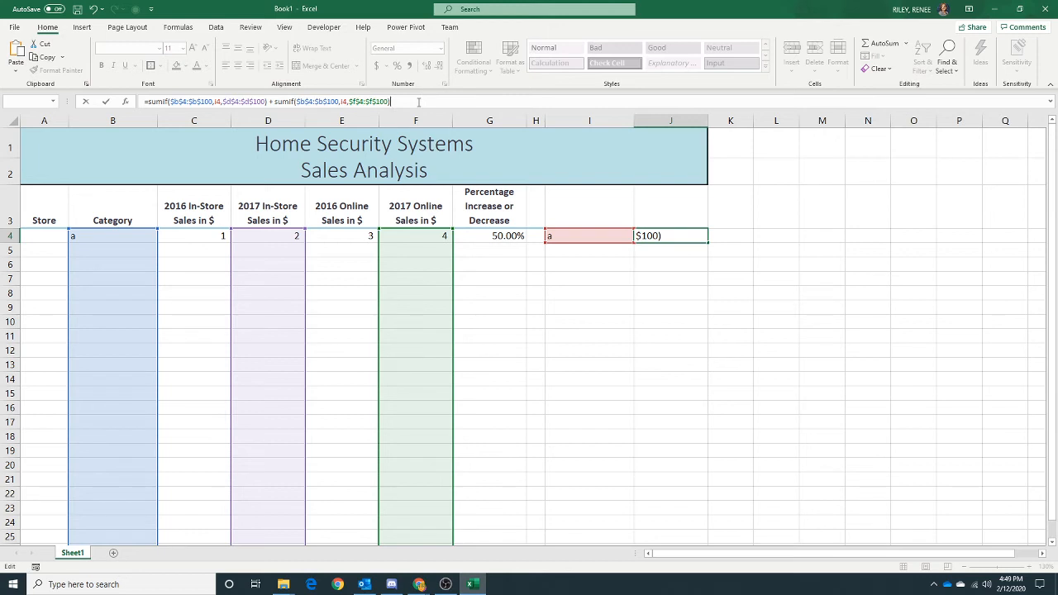
key(Return)
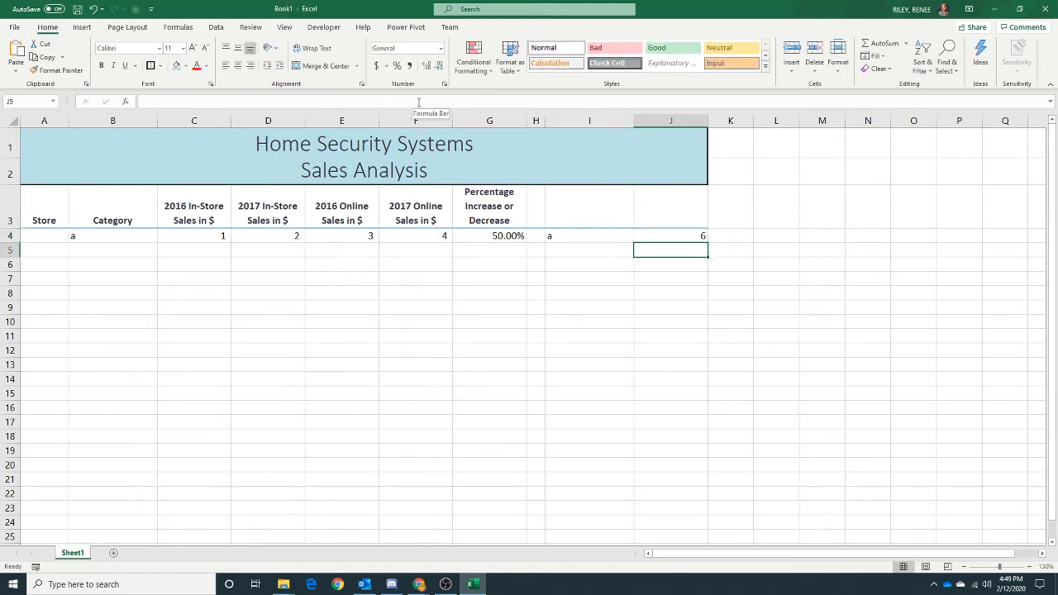
- Apply Comma Style to cell J4 and decrease its decimal places to zero
click(669, 235)
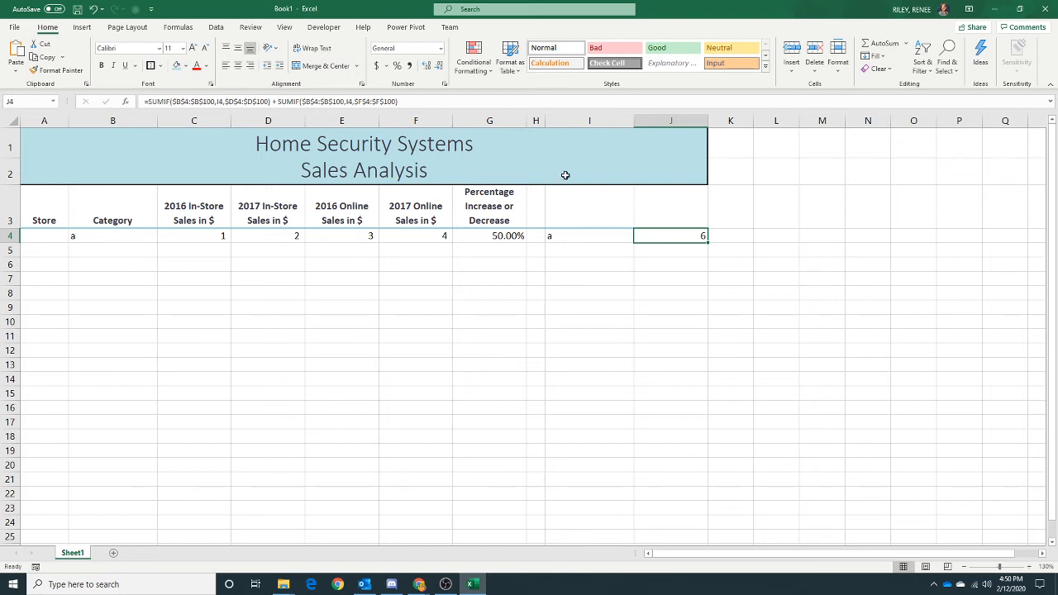
click(408, 66)
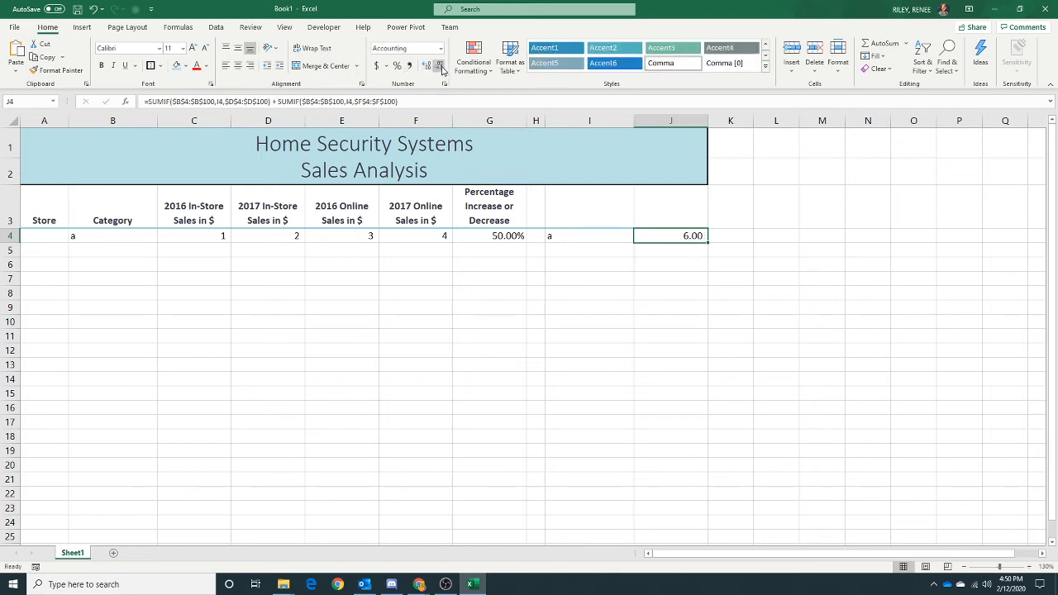
click(438, 65)
click(438, 65)
- Rename the worksheet tab to Home Security Systems
double_click(73, 552)
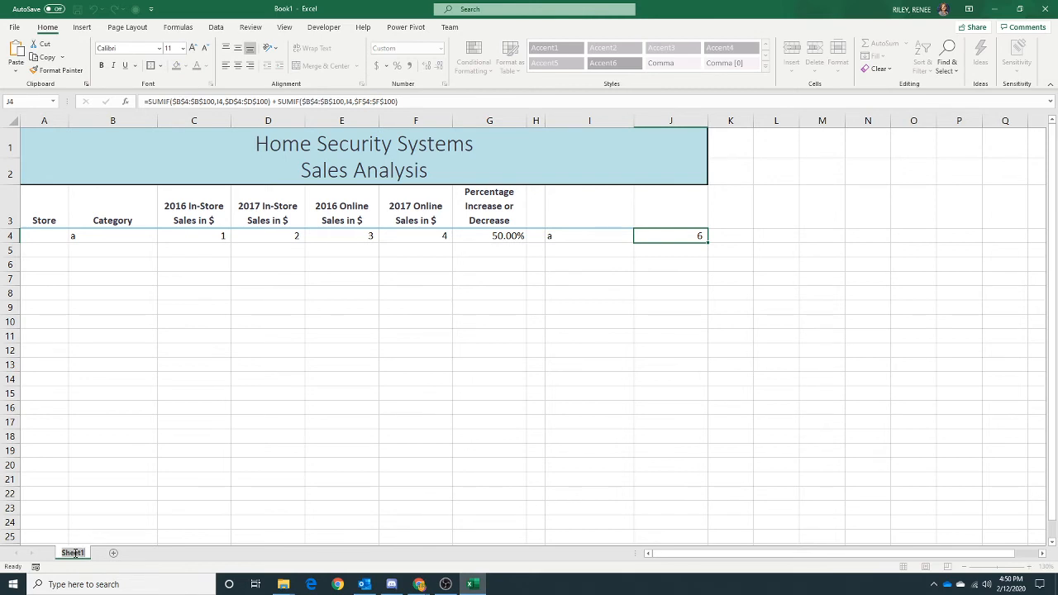
text(Home Security Systems)
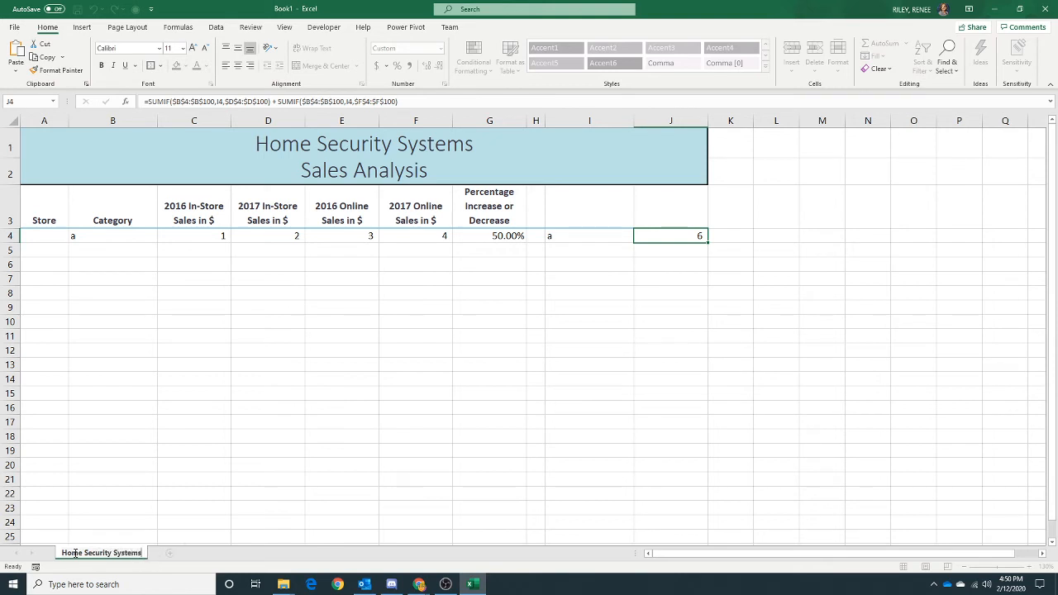
key(Return)
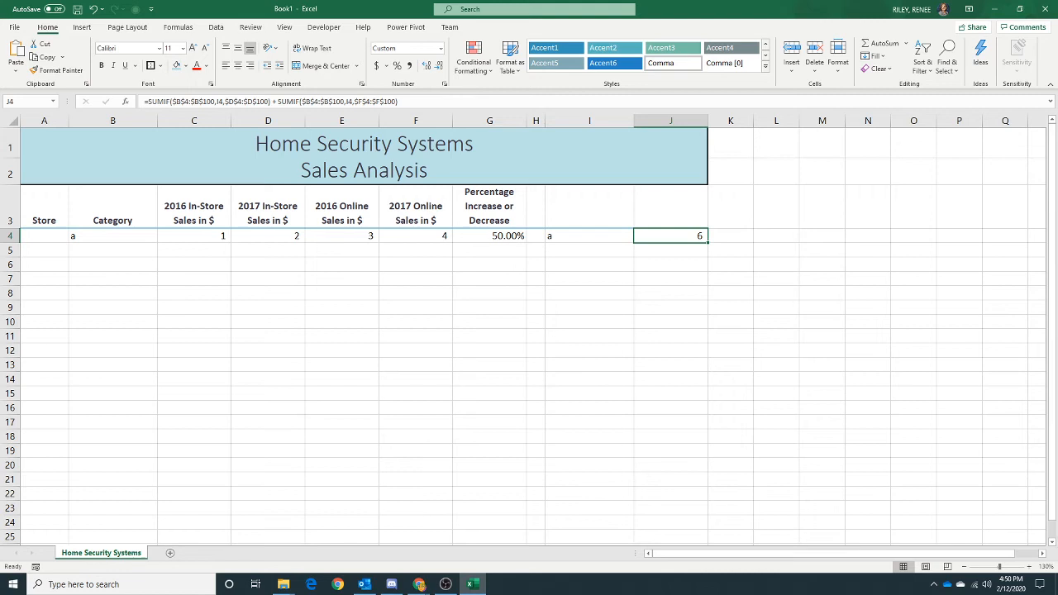
- Set the Home Security Systems sheet tab colour to a blue theme colour
right_click(123, 554)
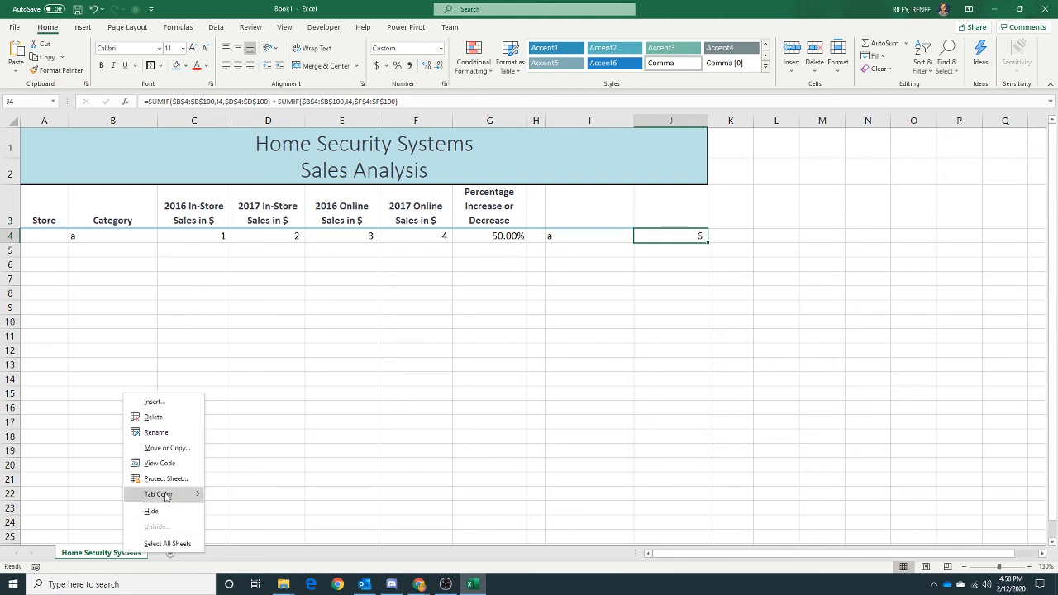
mouse_move(165, 496)
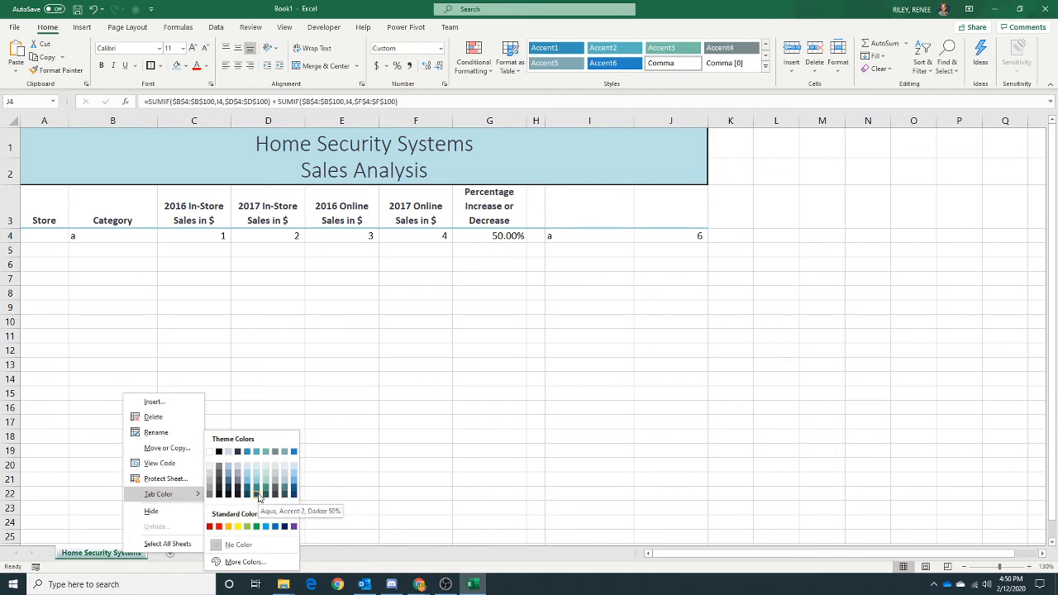
click(255, 451)
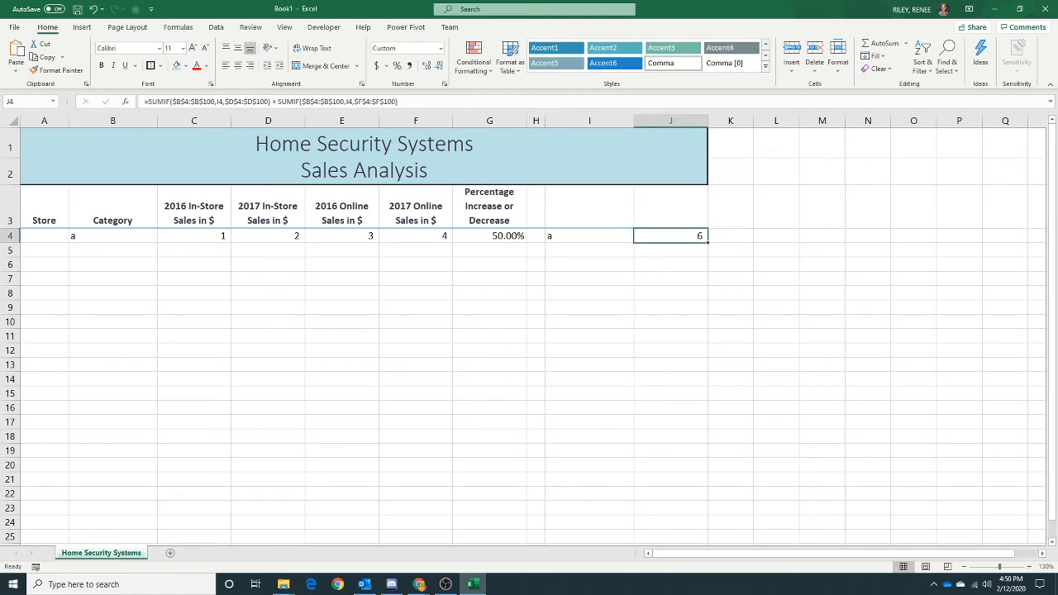
key(alt+Tab)
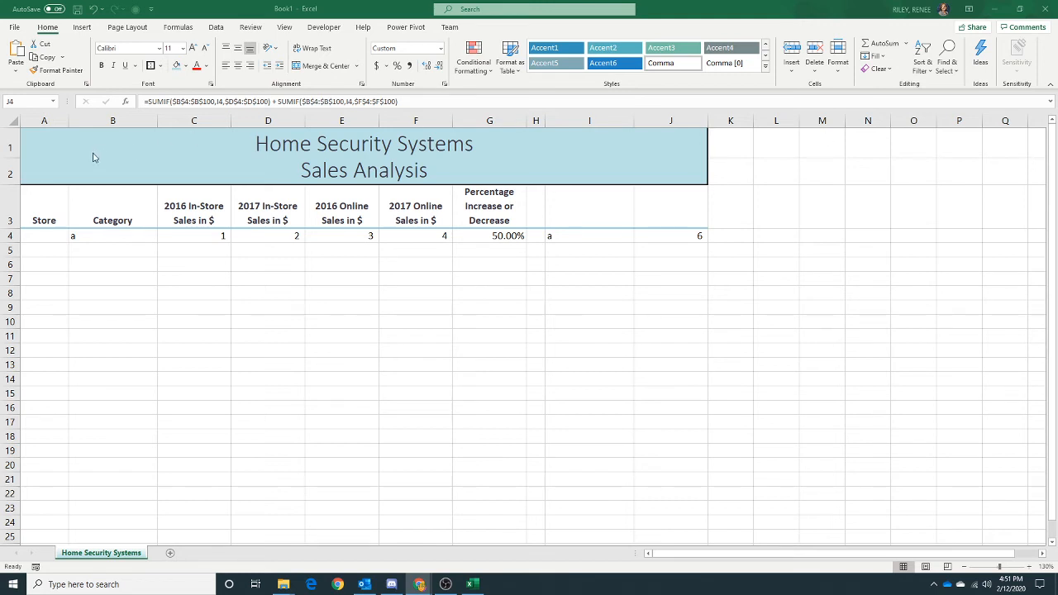
- Edit the J4 formula so it starts with =A4= ahead of the two SUMIF expressions
key(F2)
key(Home)
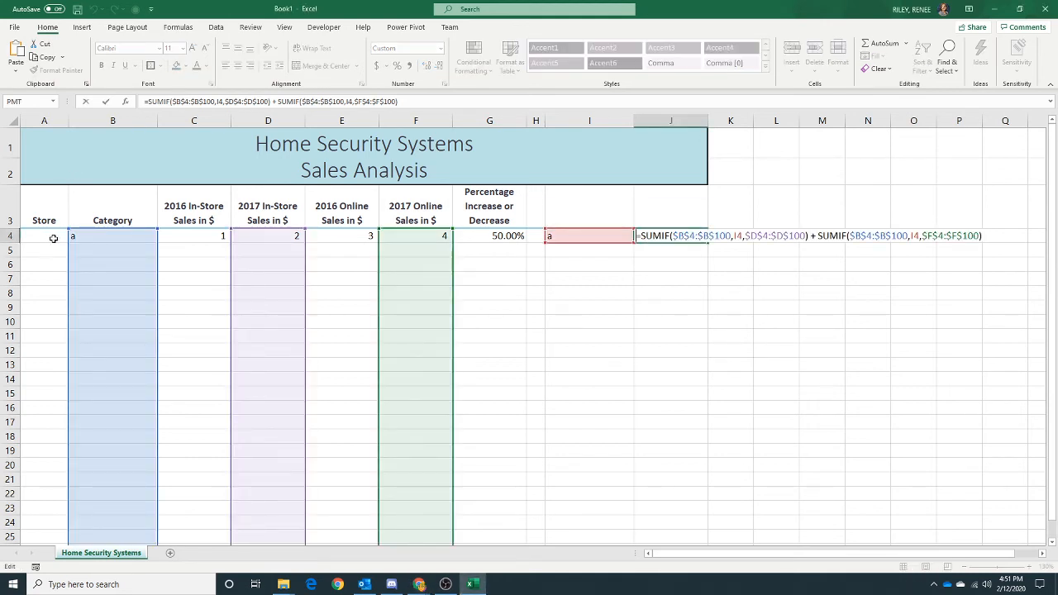
text(=)
click(48, 237)
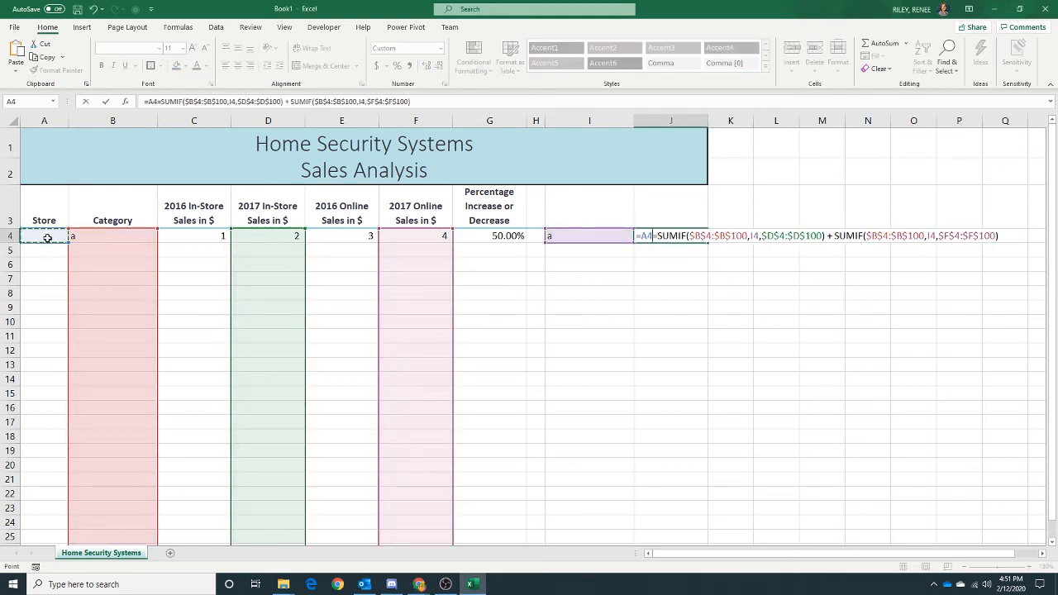
click(667, 267)
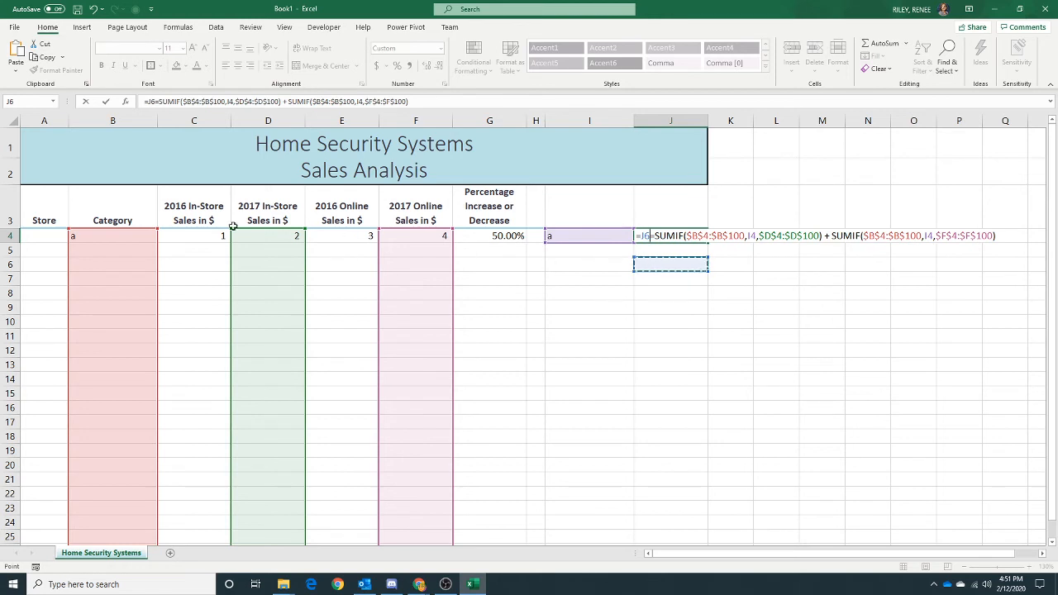
click(46, 238)
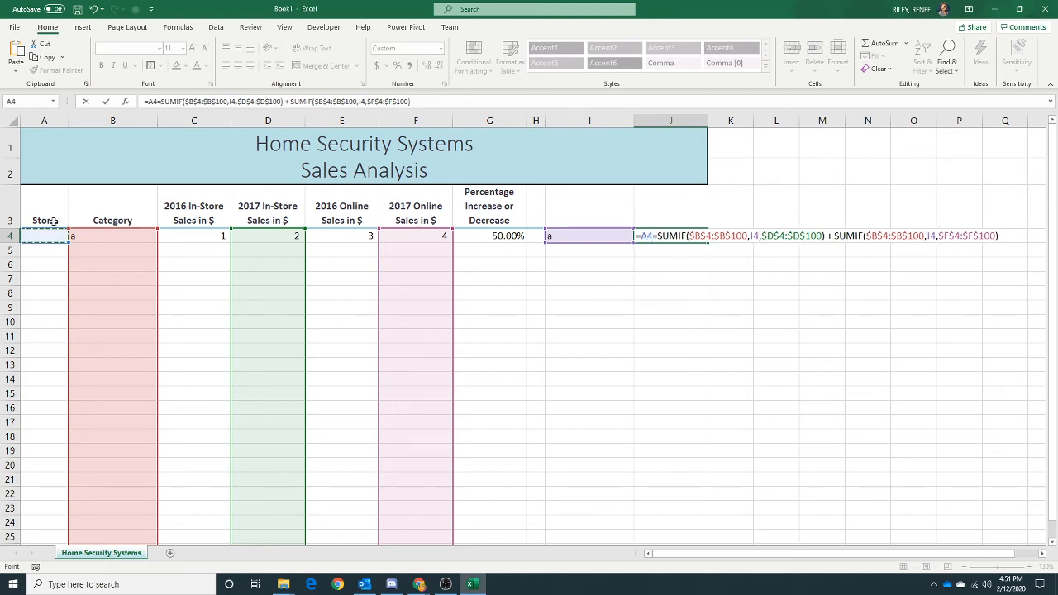
- Open the Save As dialog and browse to the CIS201 > Excel Ch Project 7 folder on drive F:
click(78, 14)
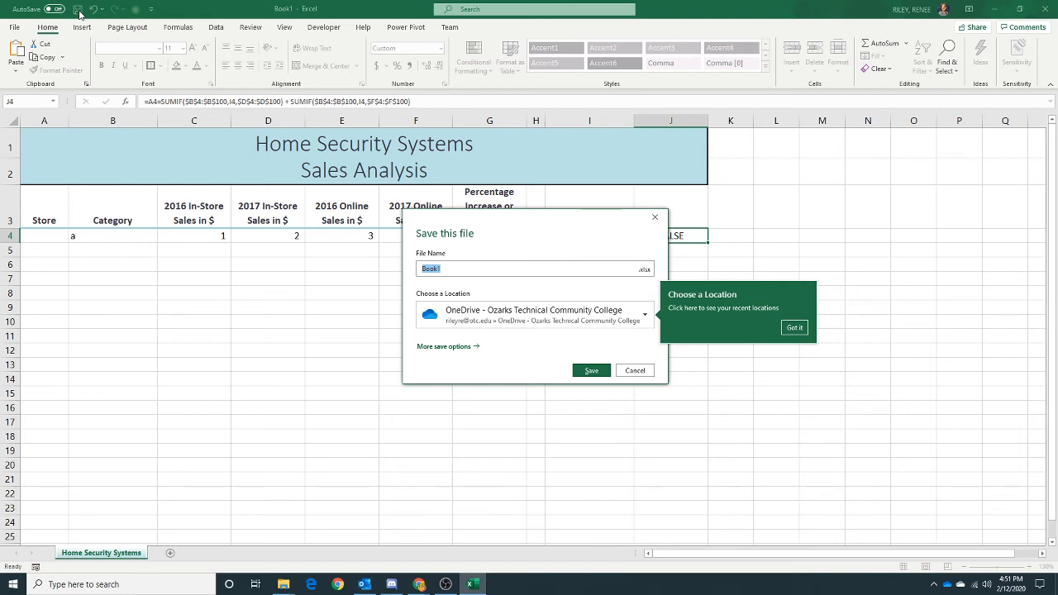
click(793, 327)
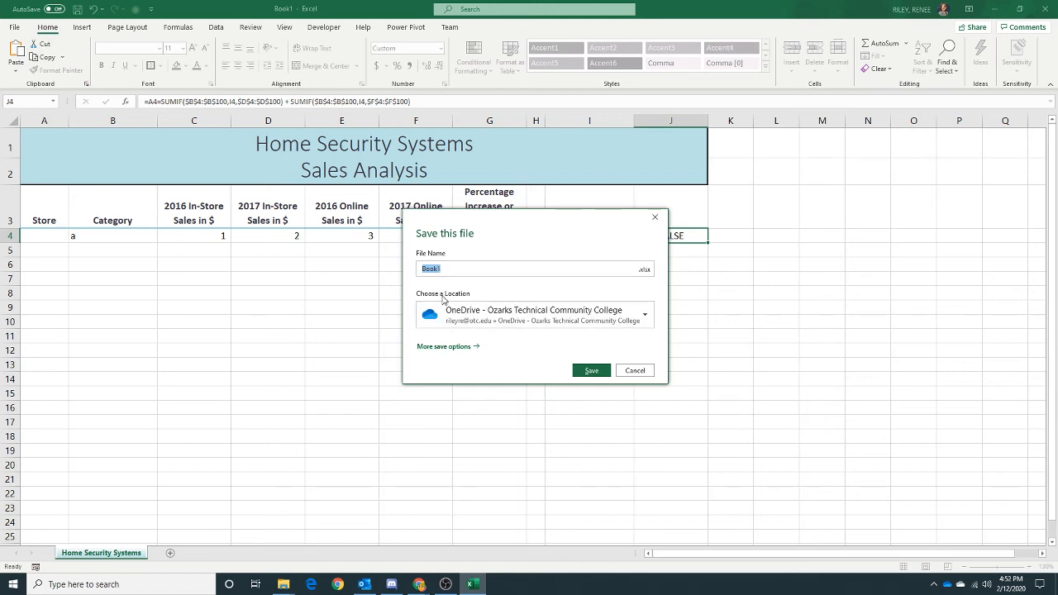
click(645, 317)
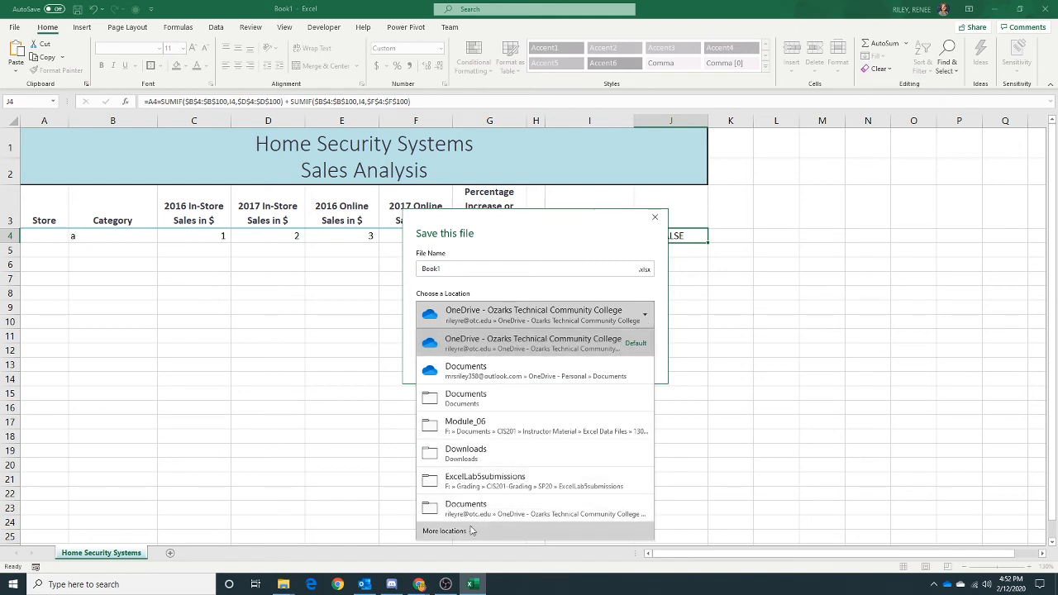
click(444, 532)
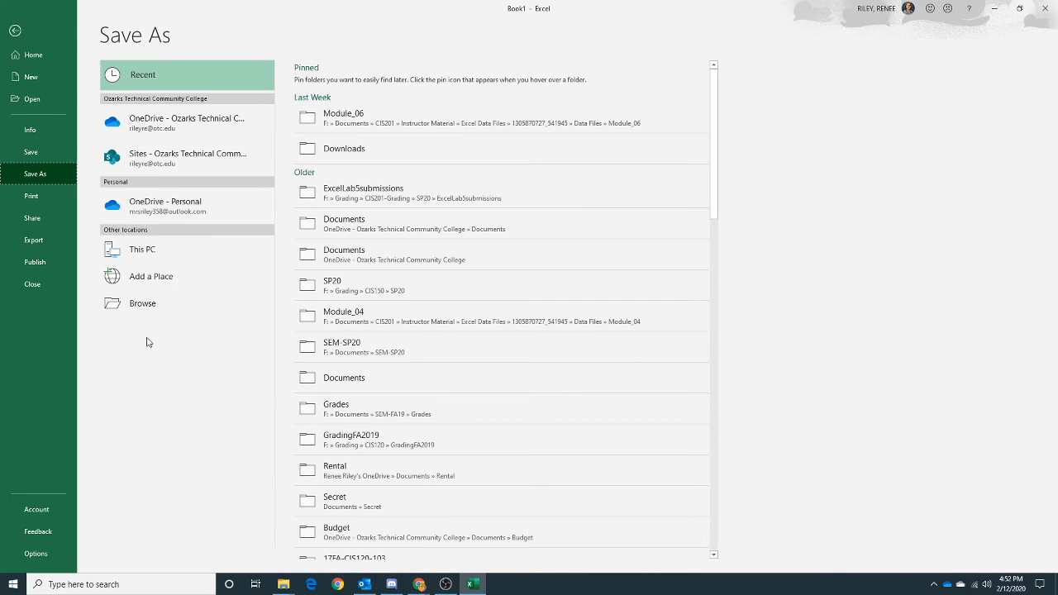
click(140, 305)
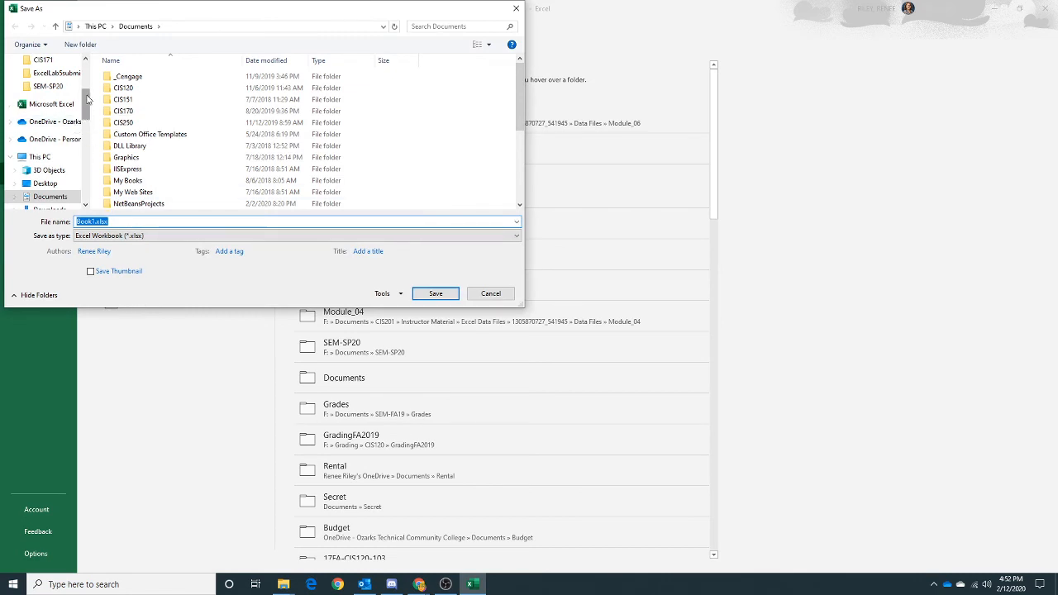
drag(86, 99, 83, 124)
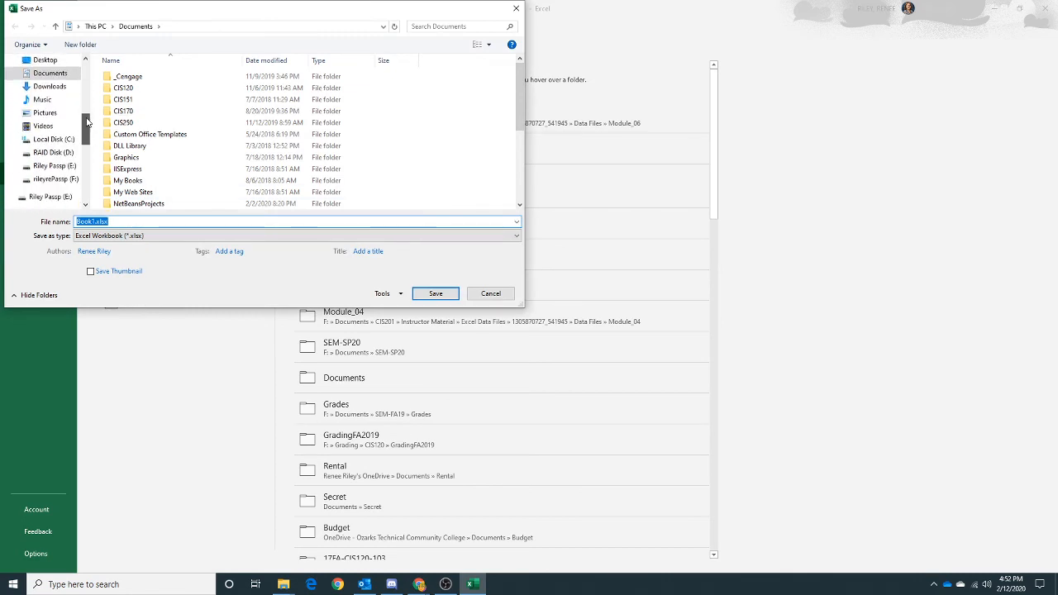
click(60, 181)
double_click(141, 103)
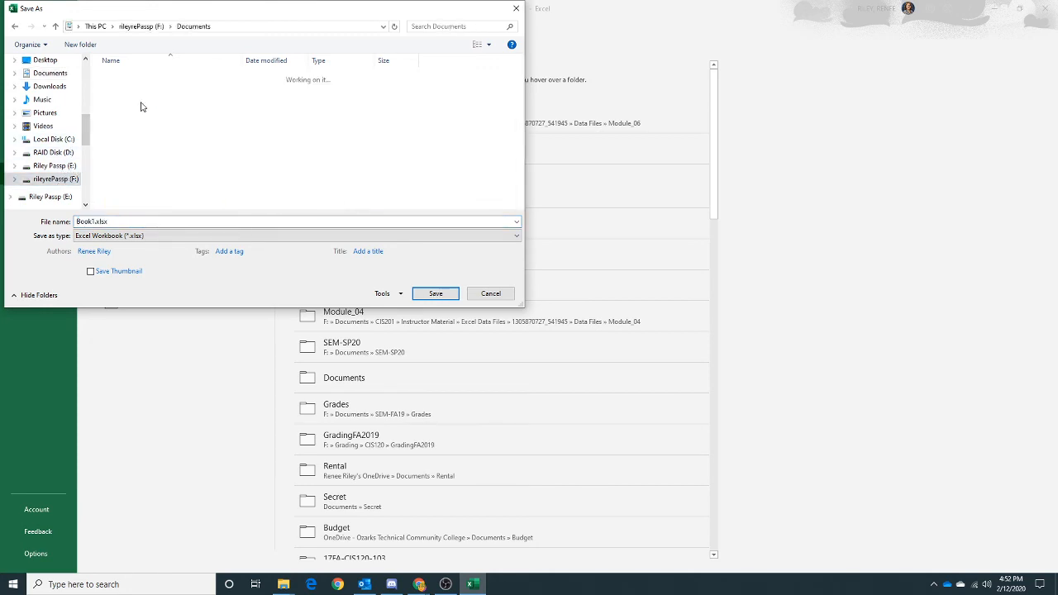
scroll(161, 147, down, 3)
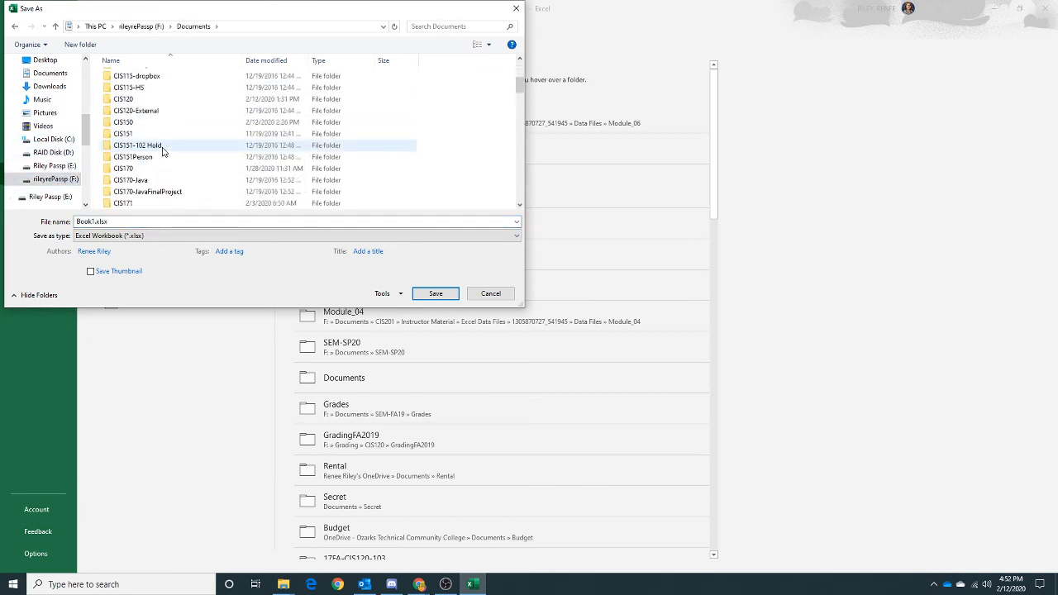
scroll(162, 151, down, 3)
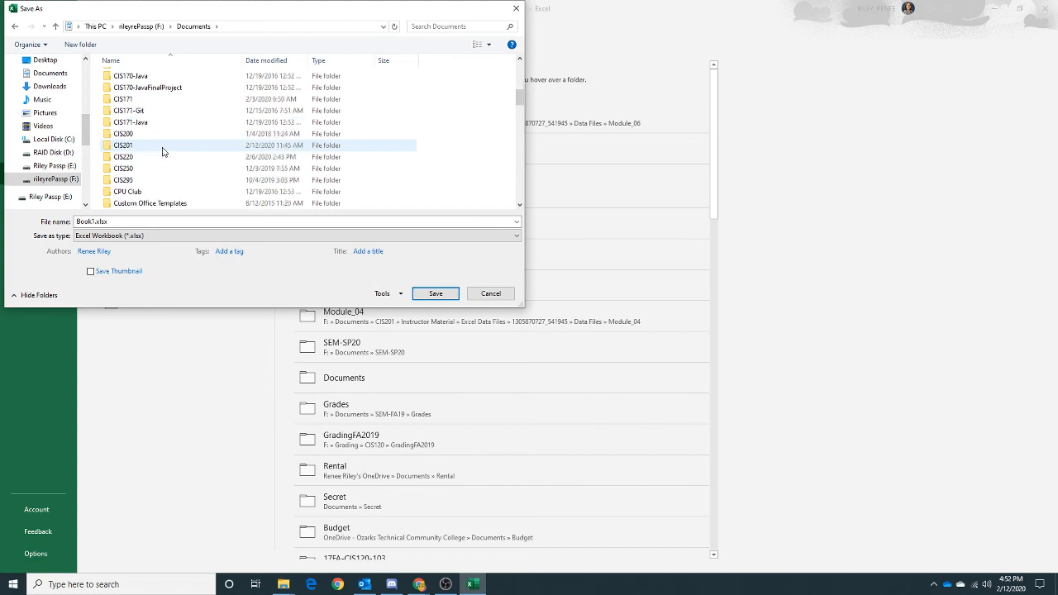
click(162, 145)
double_click(162, 147)
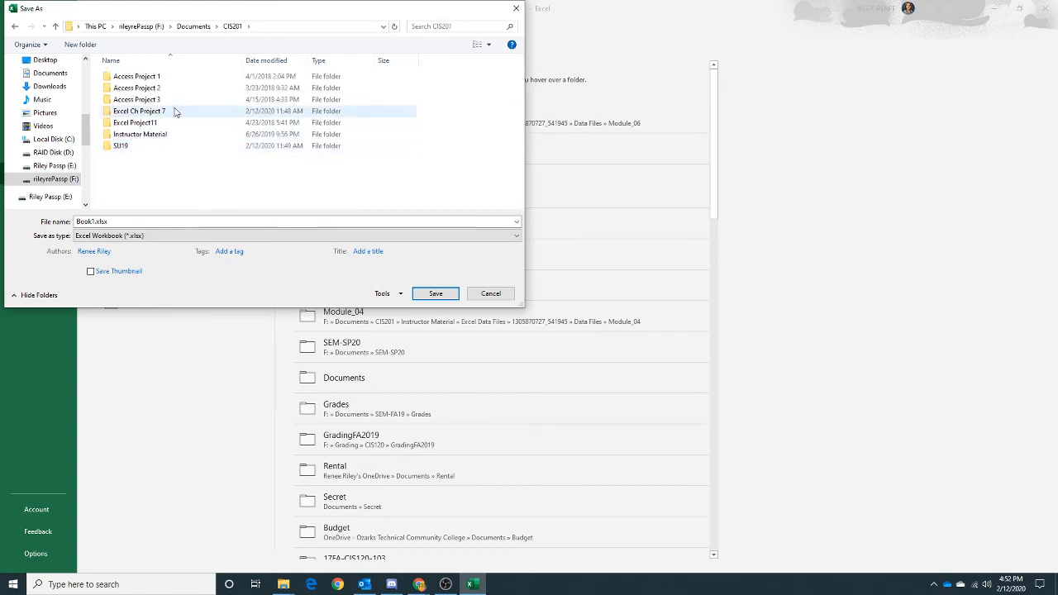
double_click(174, 110)
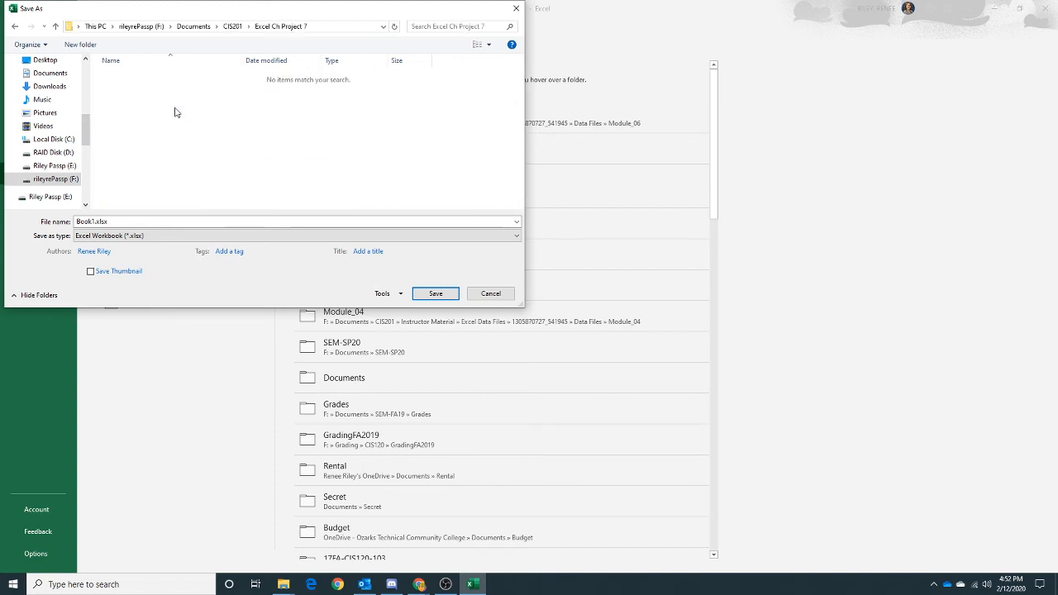
- Save the workbook as an Excel Template (*.xltx) named HSS Sales Analysis Template
double_click(132, 222)
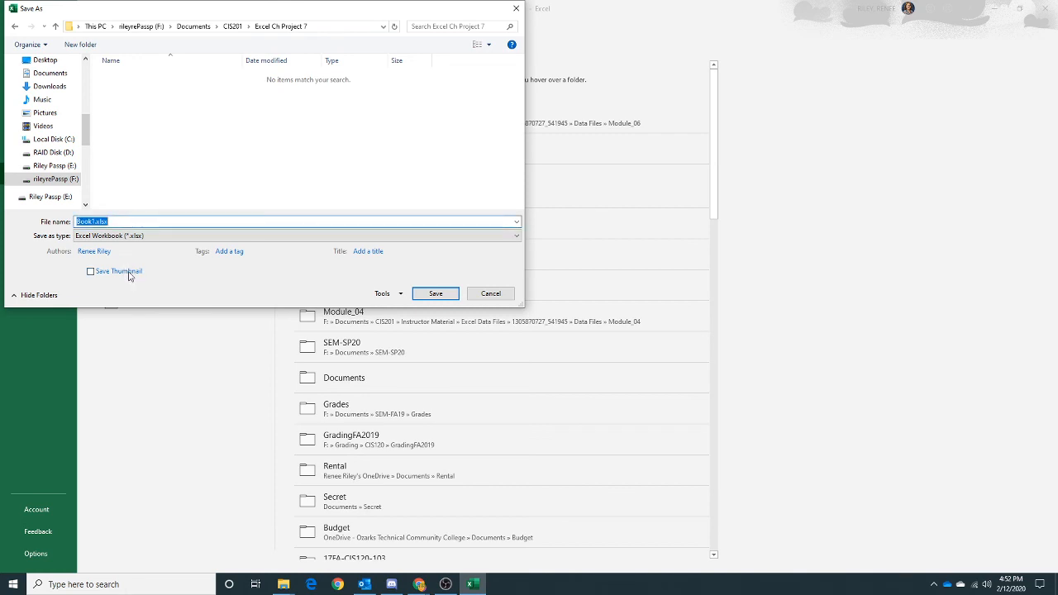
text(H)
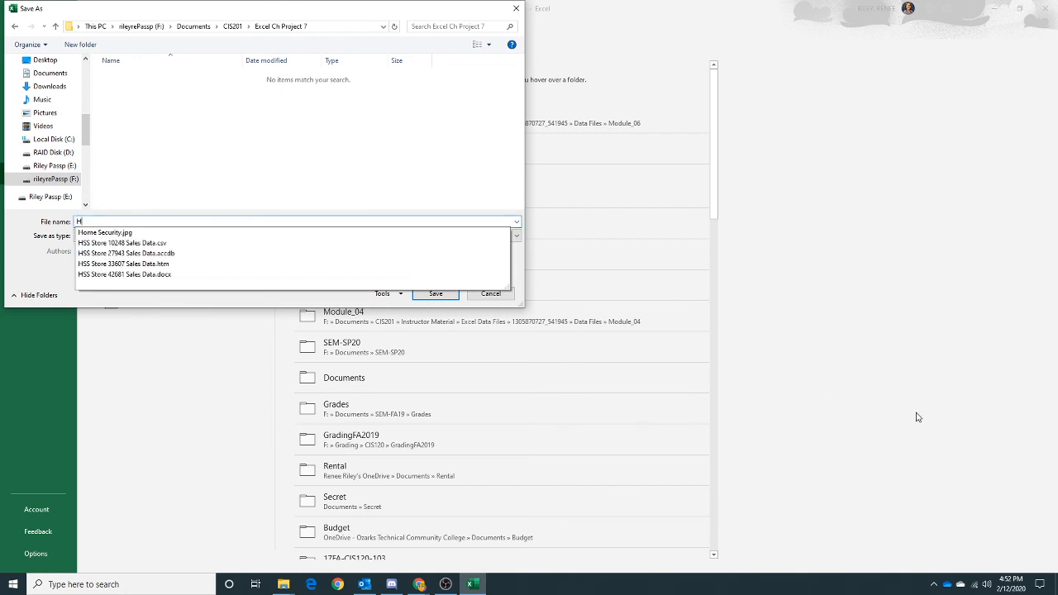
text(SS S)
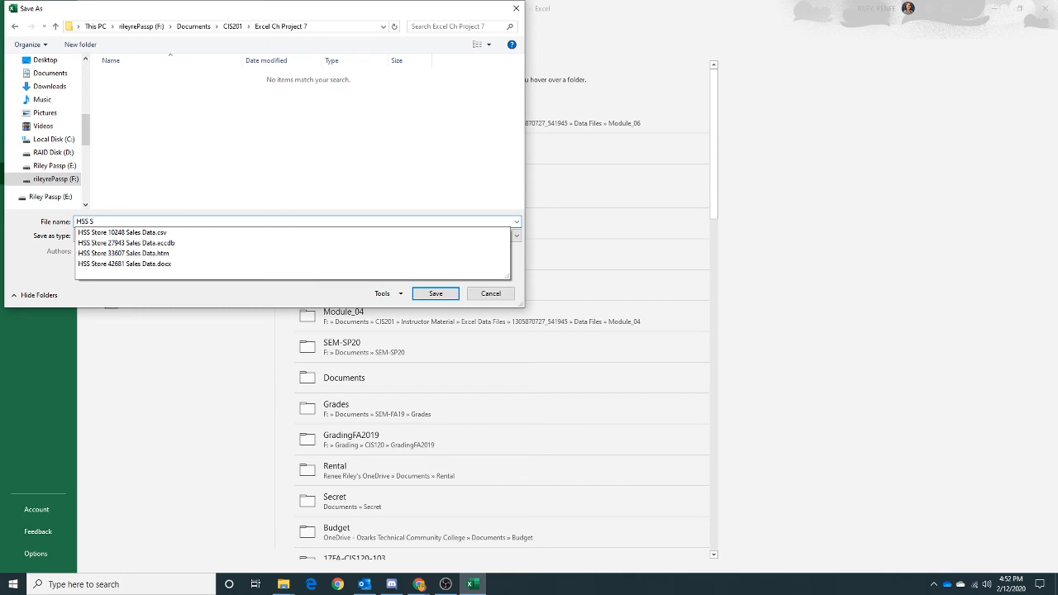
text(ales )
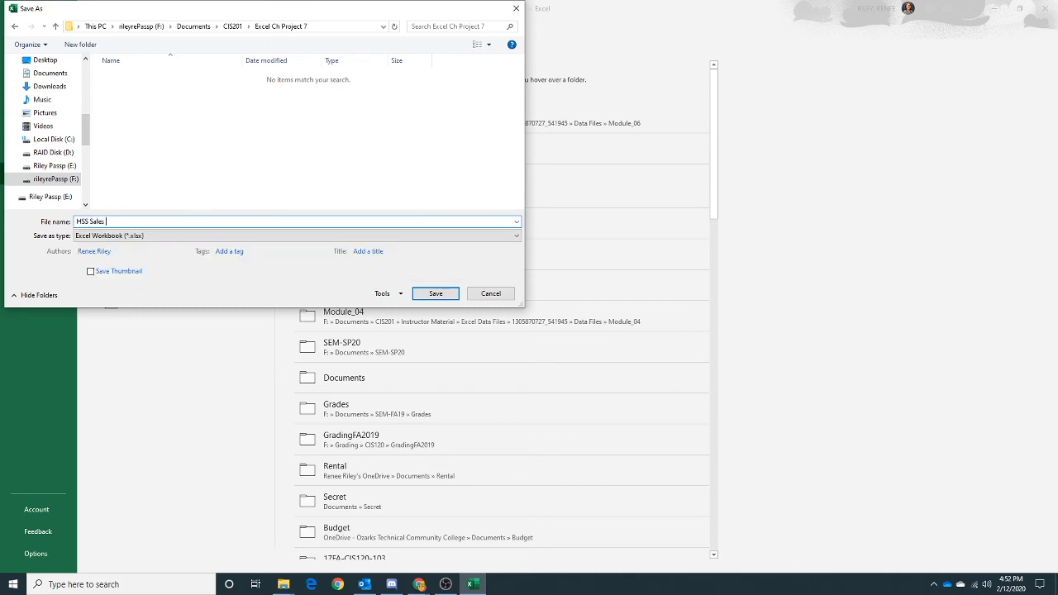
text(Analysis Template)
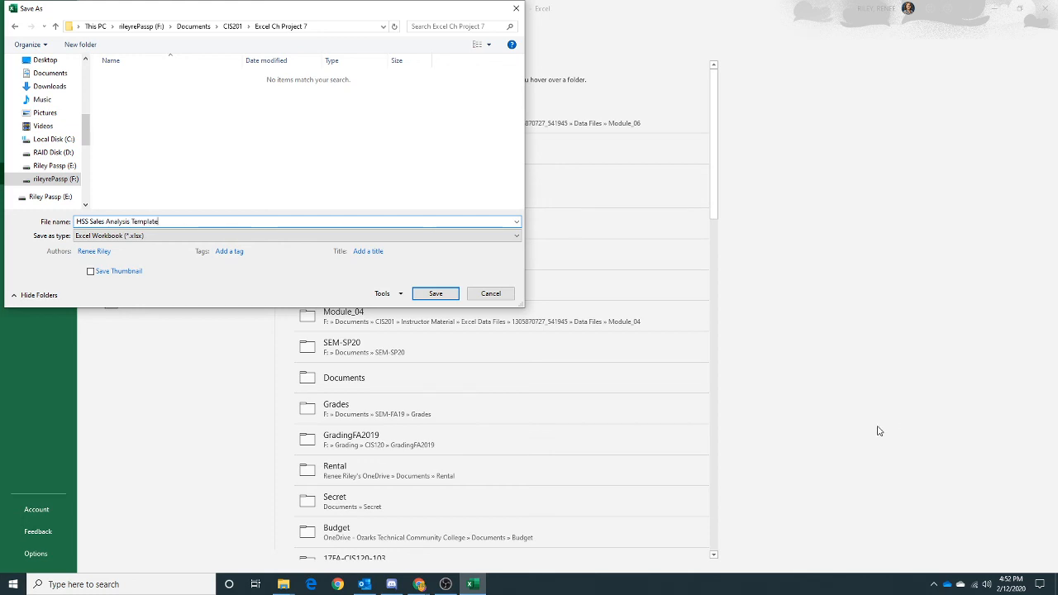
click(255, 236)
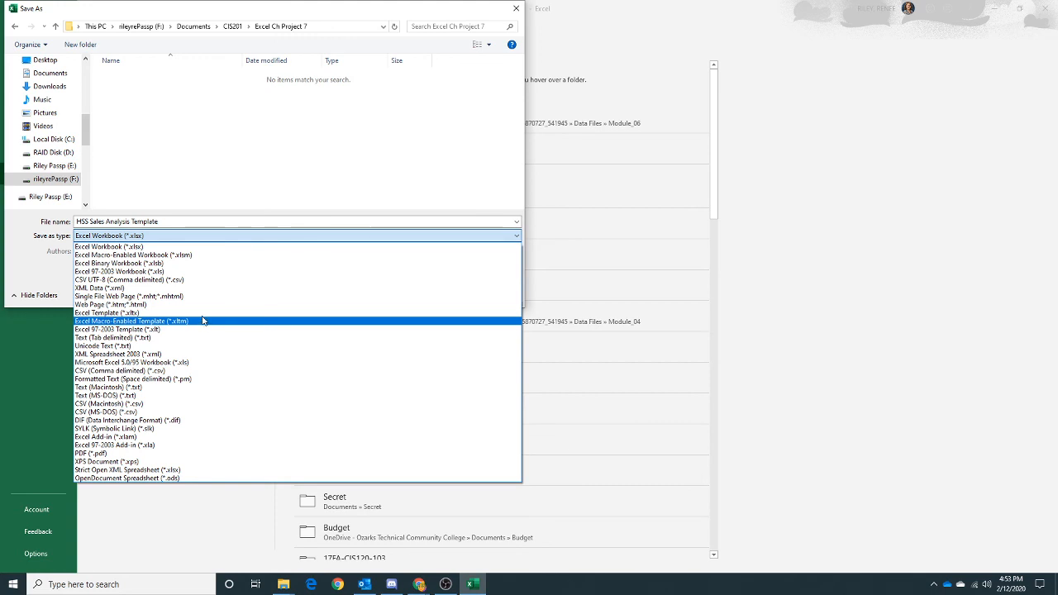
click(202, 314)
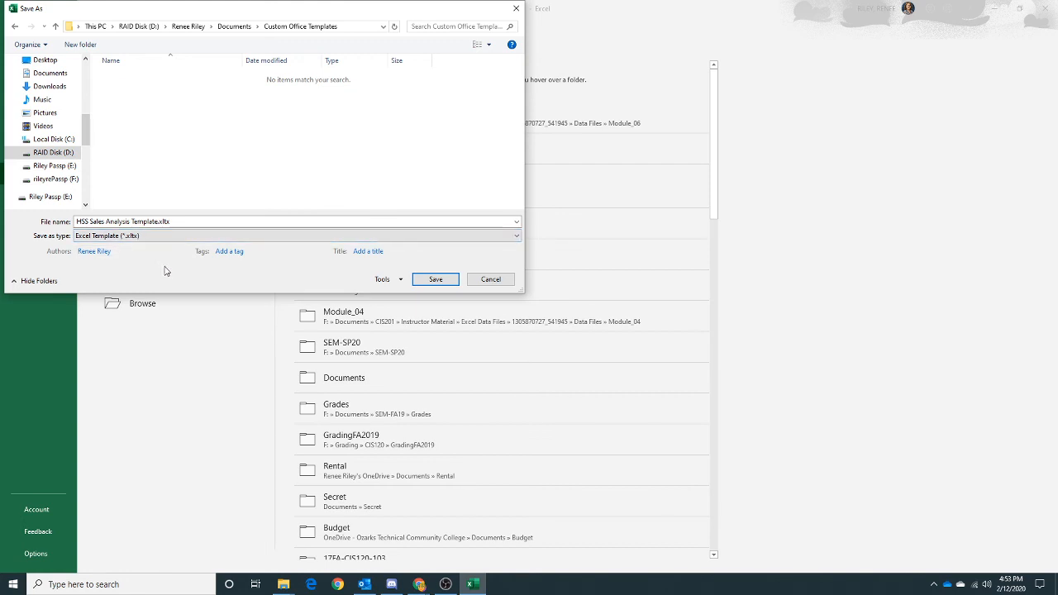
click(441, 284)
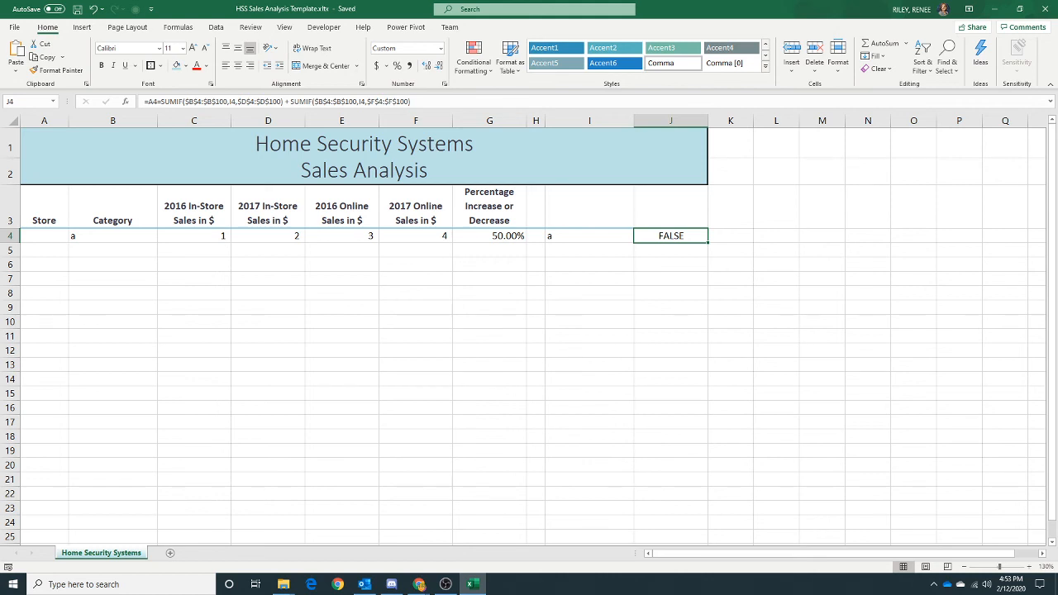
- Check the template's Save As location and the default personal templates location in the Save options
click(16, 29)
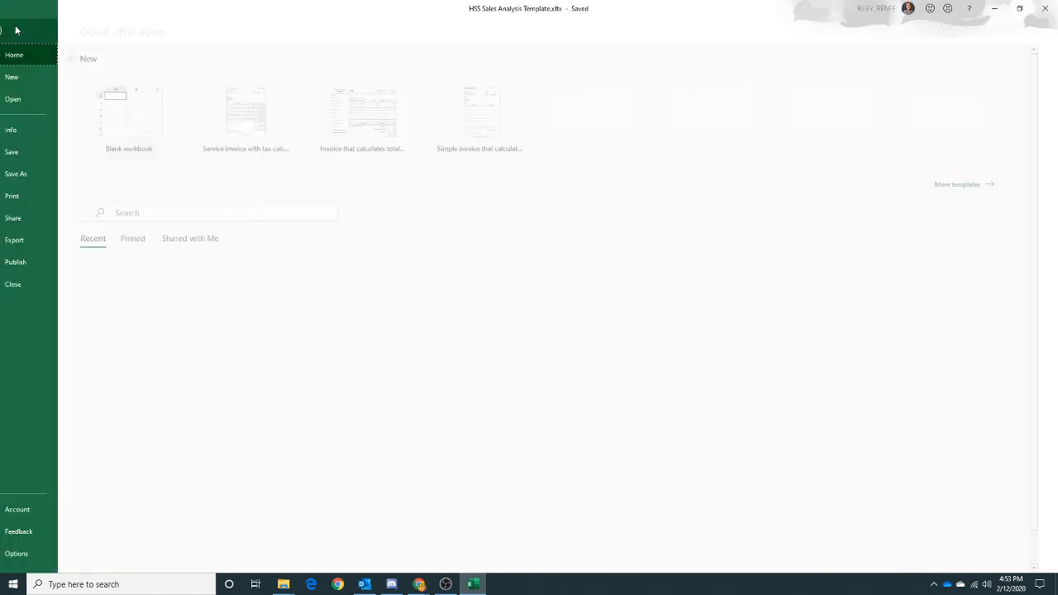
click(38, 174)
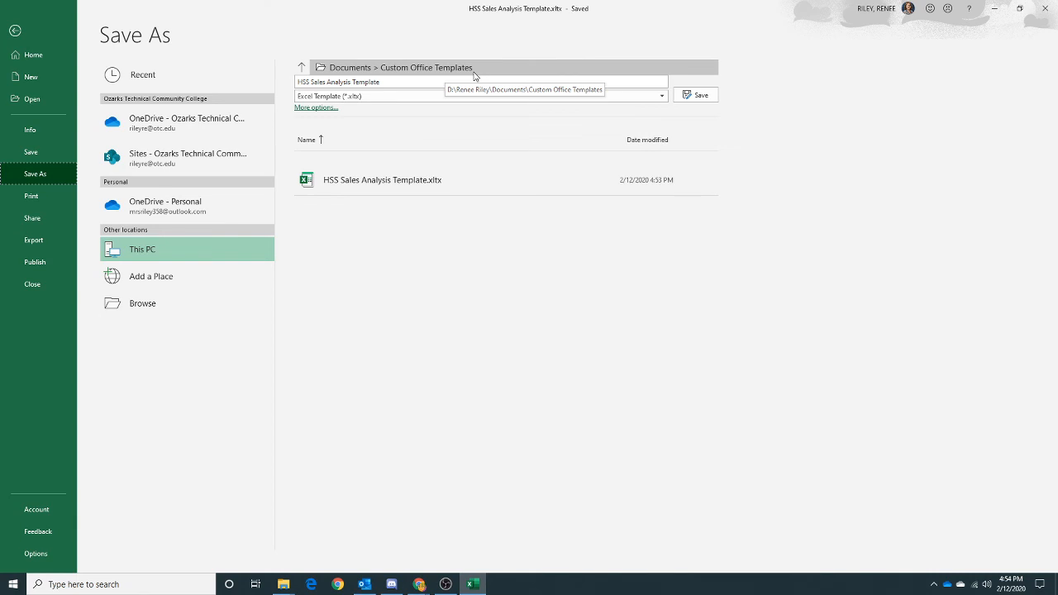
click(16, 31)
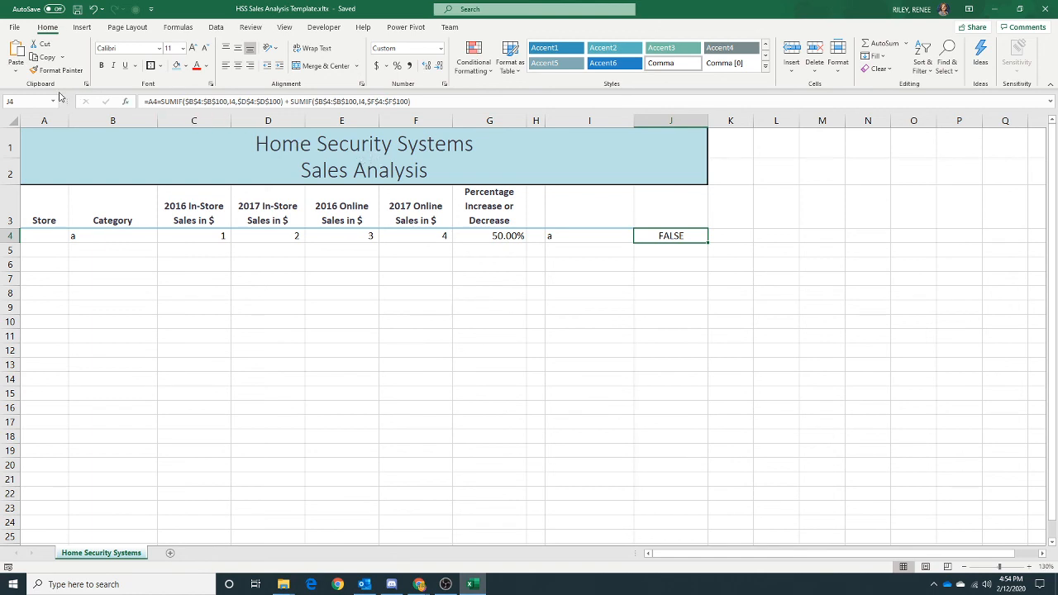
click(15, 27)
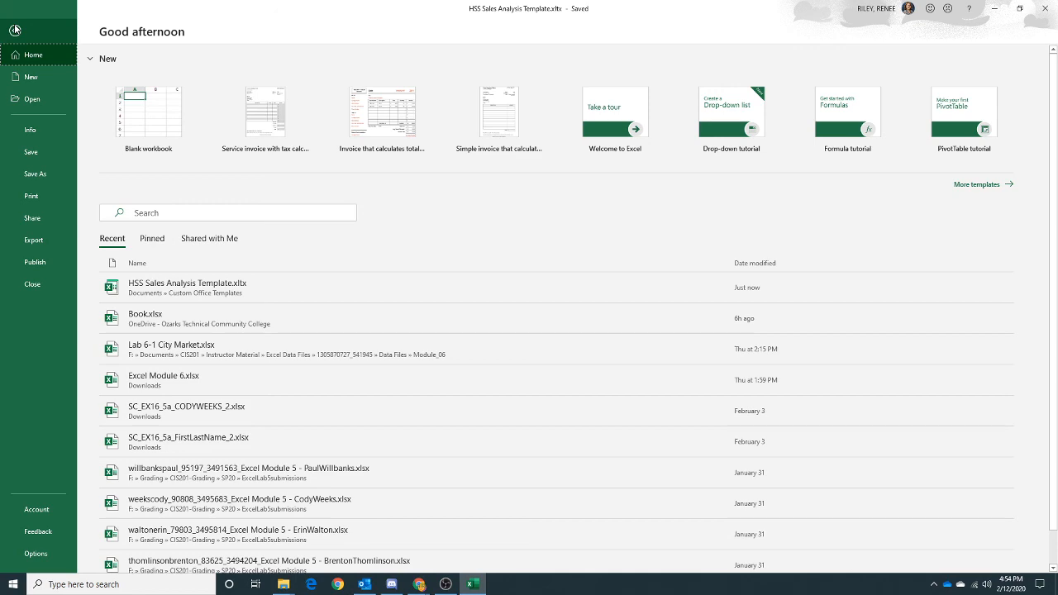
click(47, 554)
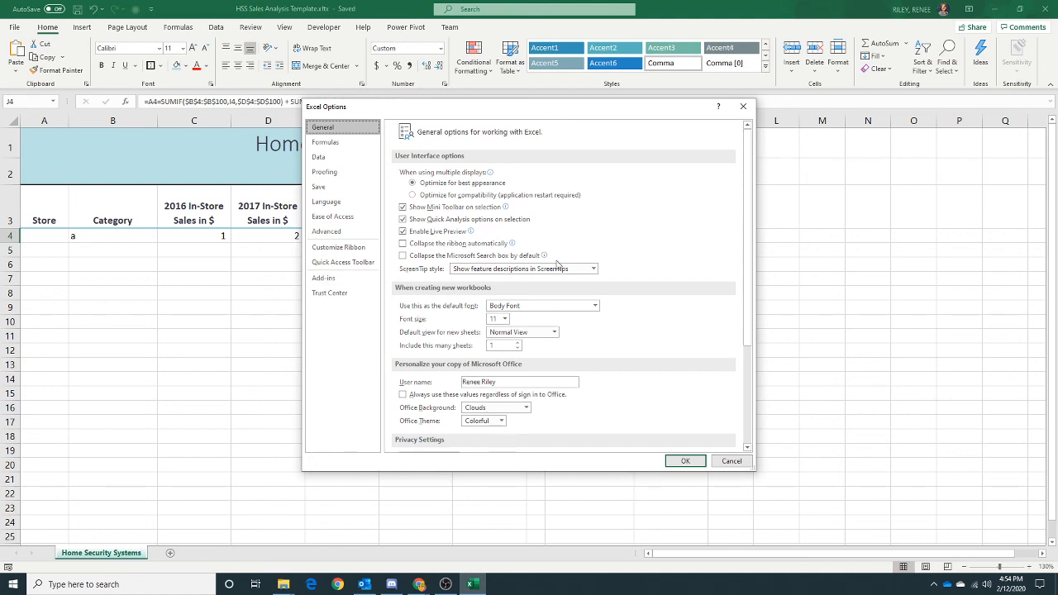
click(323, 188)
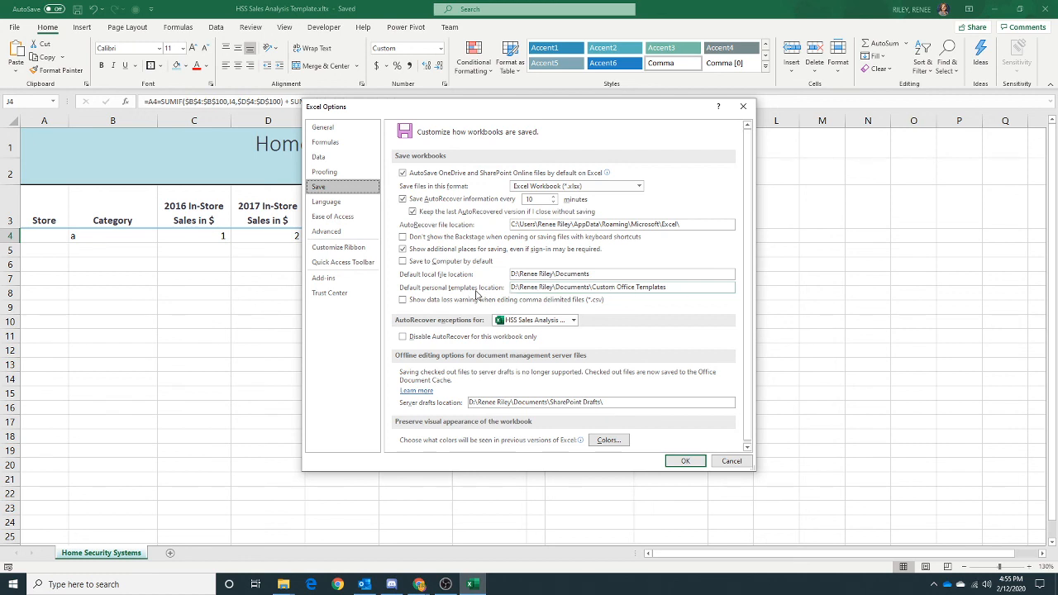
click(731, 461)
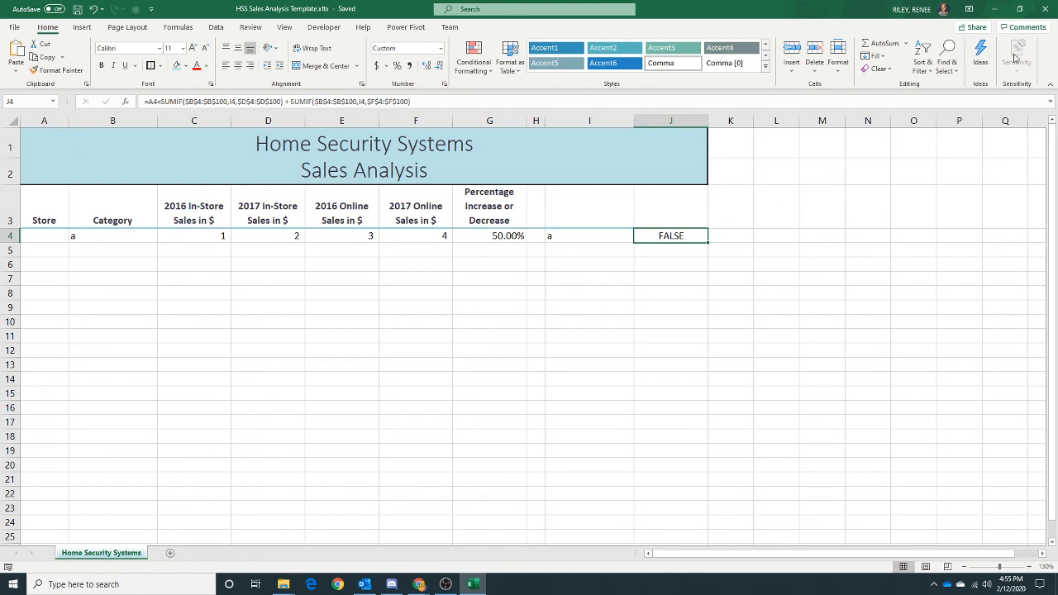
- Close Excel and open a new File Explorer window
click(1046, 8)
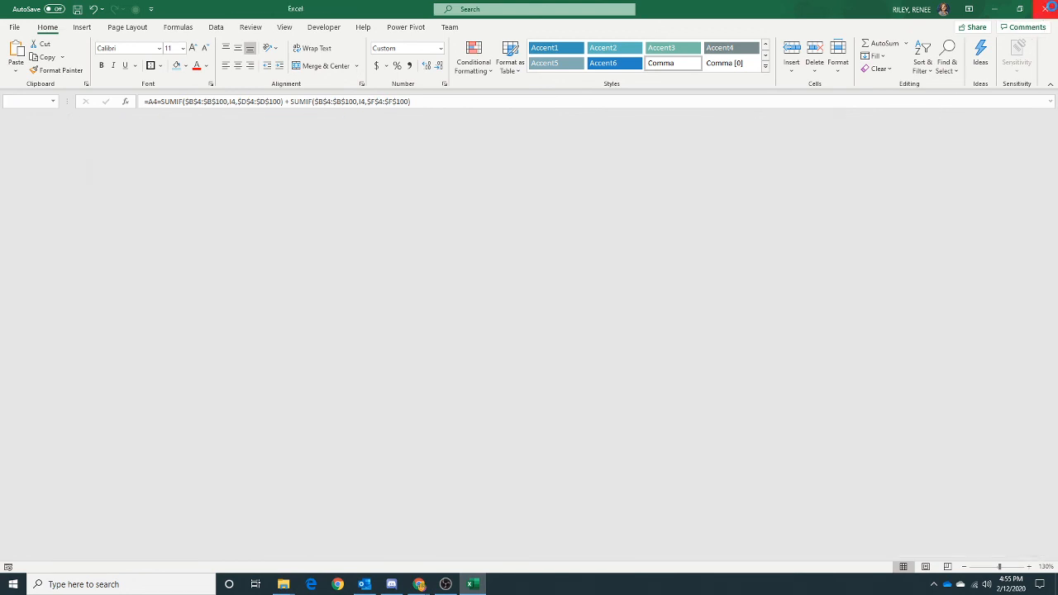
click(1047, 8)
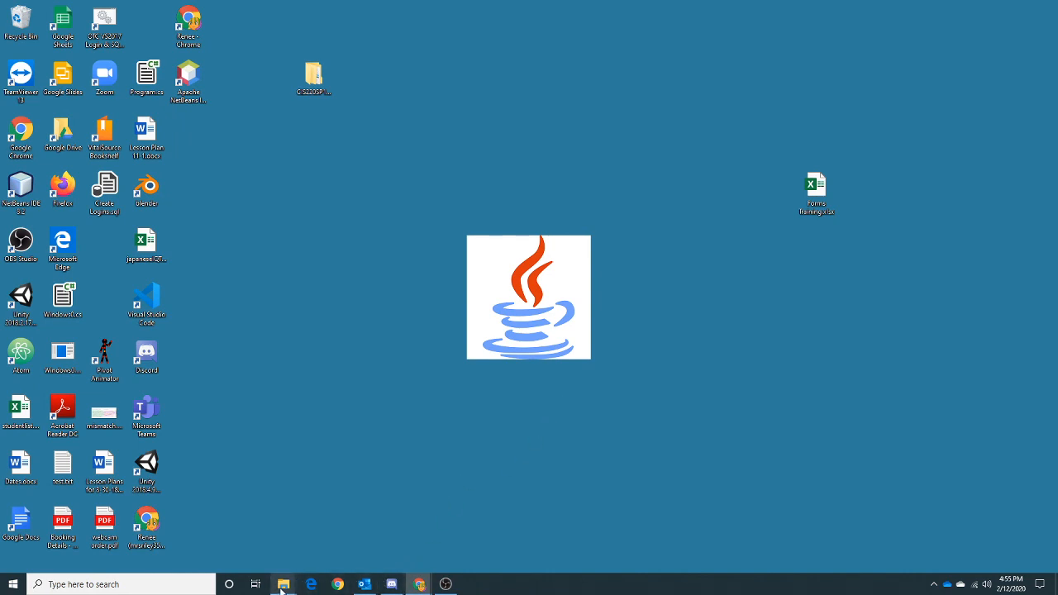
mouse_move(282, 589)
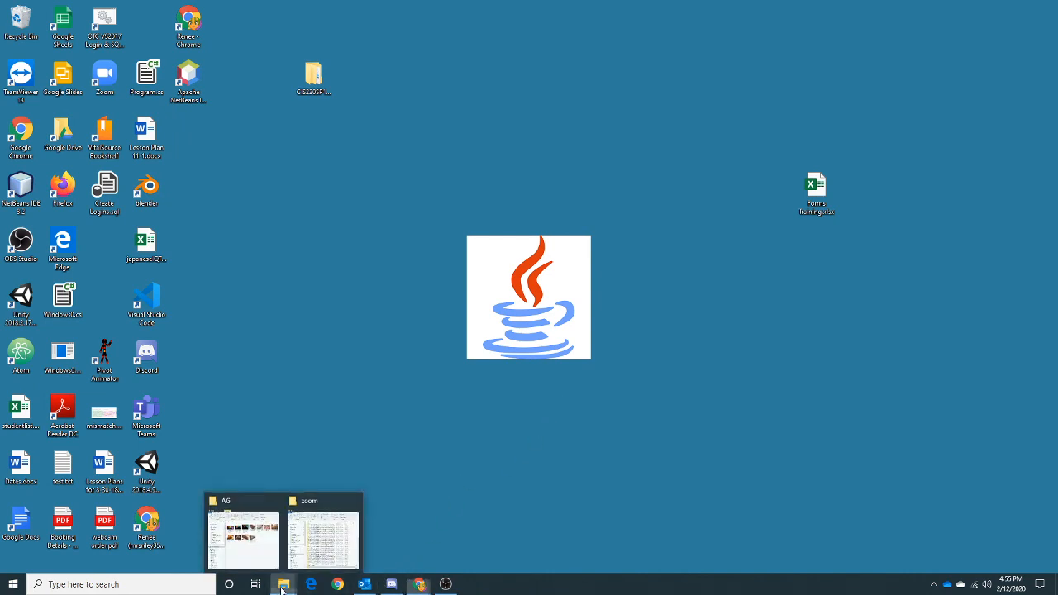
right_click(281, 587)
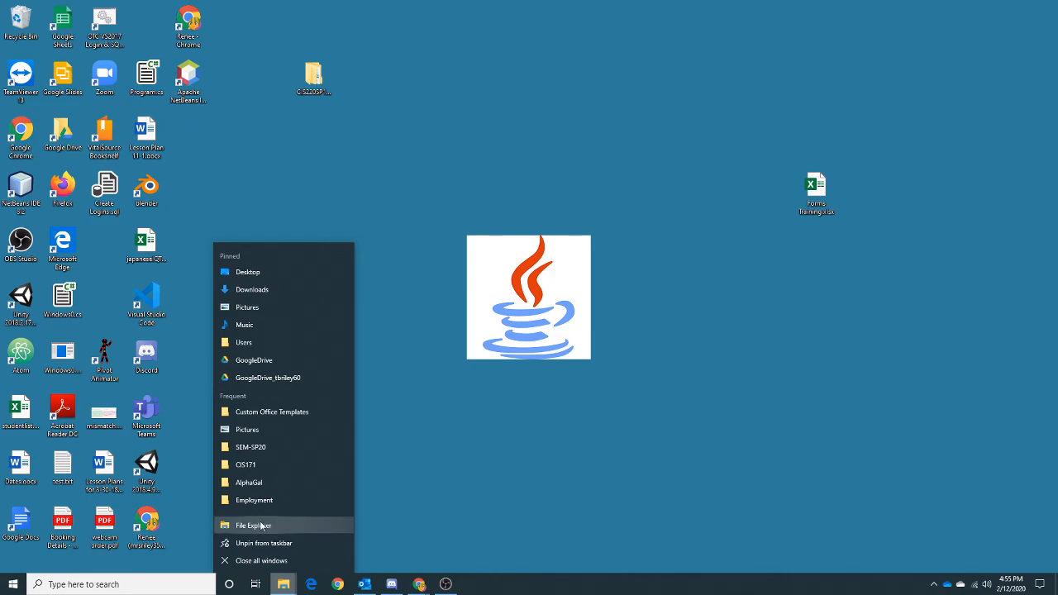
click(258, 524)
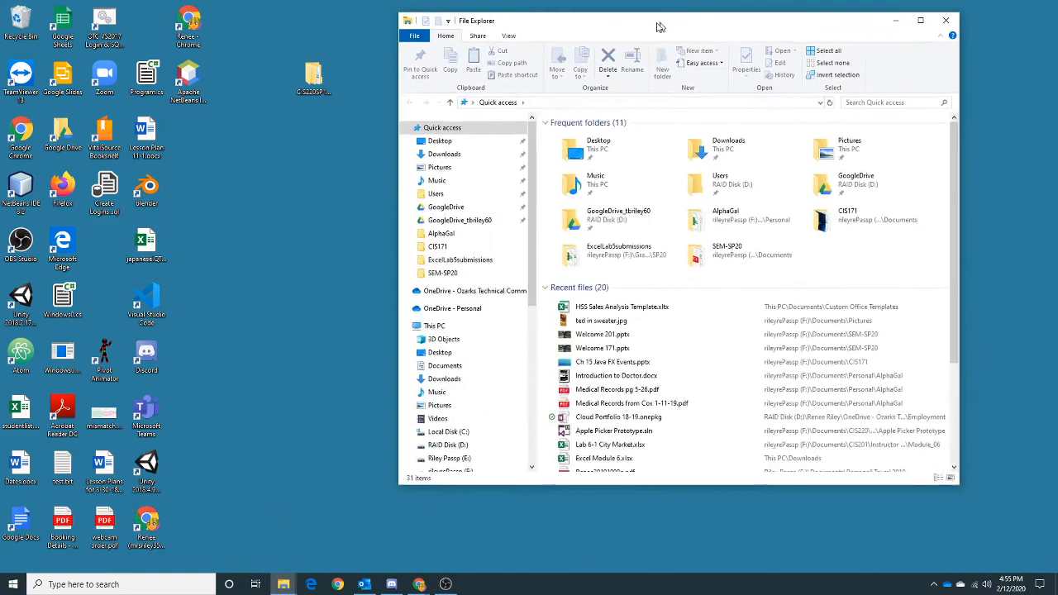
- Browse to the Documents > Custom Office Templates folder and select the HSS Sales Analysis Template.xltx file
drag(653, 18, 524, 43)
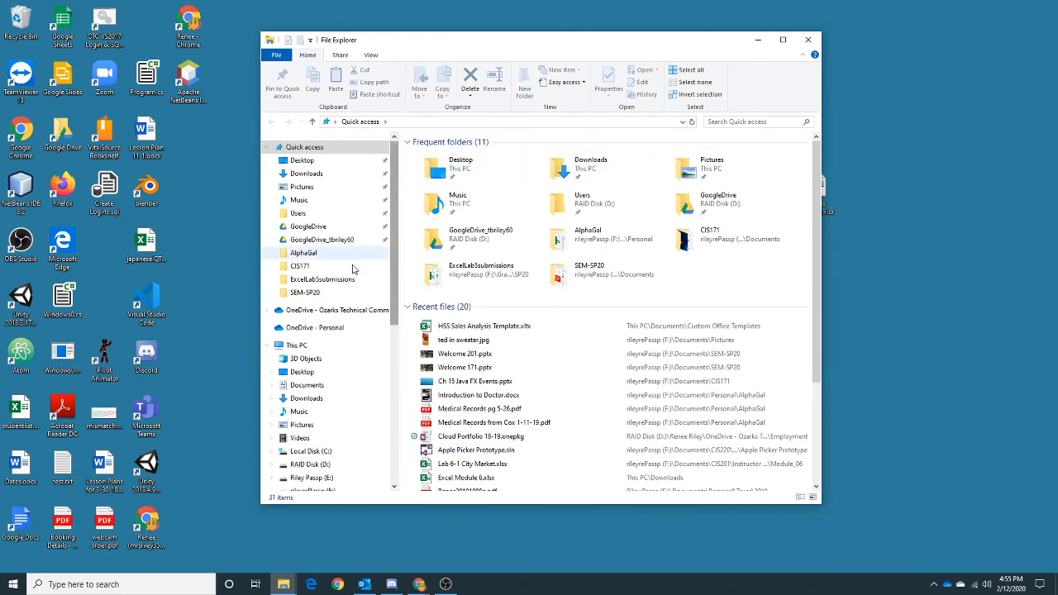
click(307, 385)
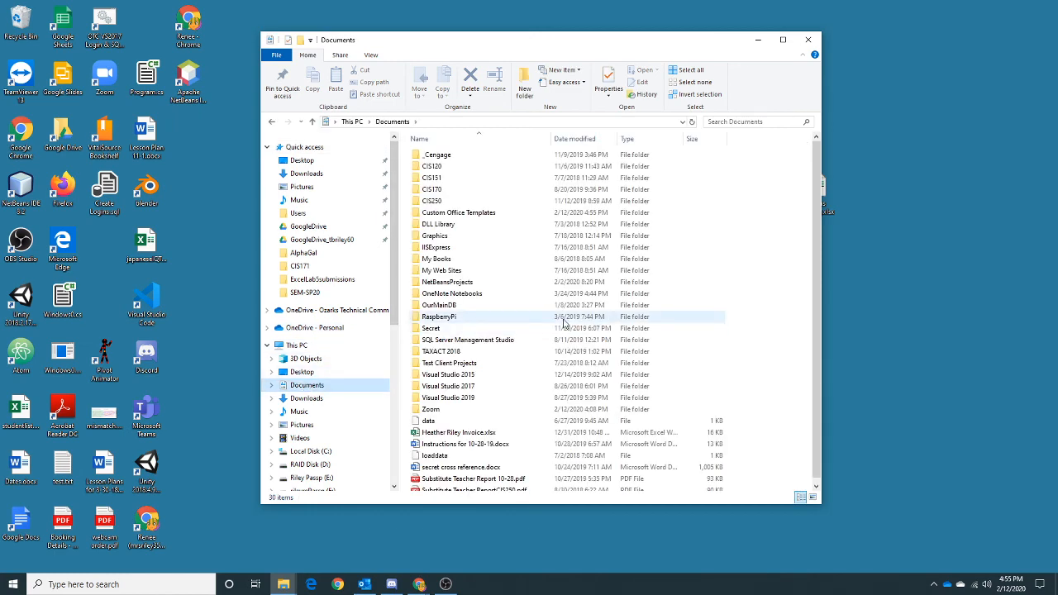
double_click(507, 215)
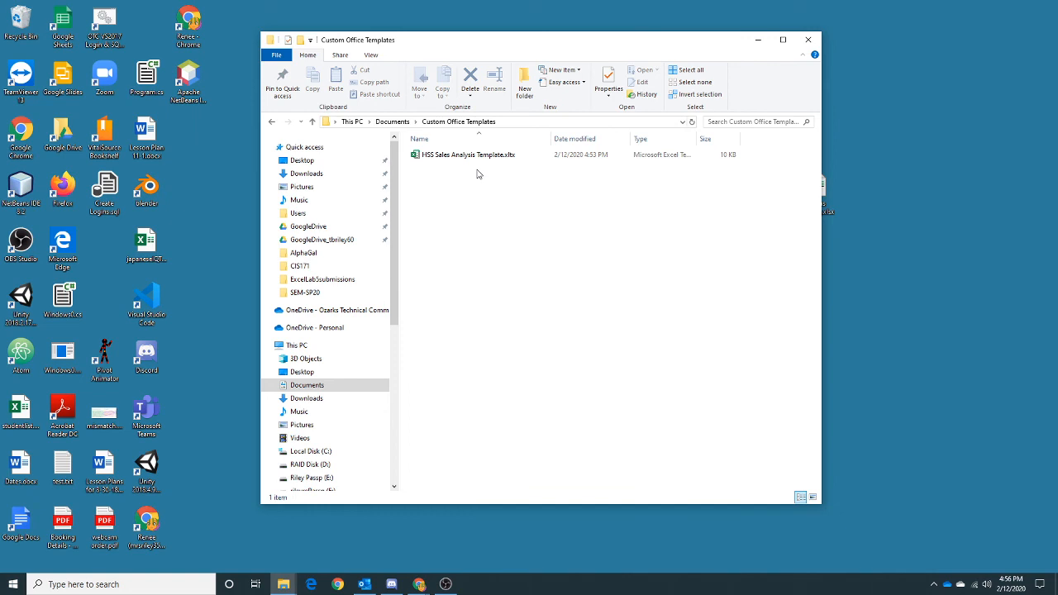
click(479, 156)
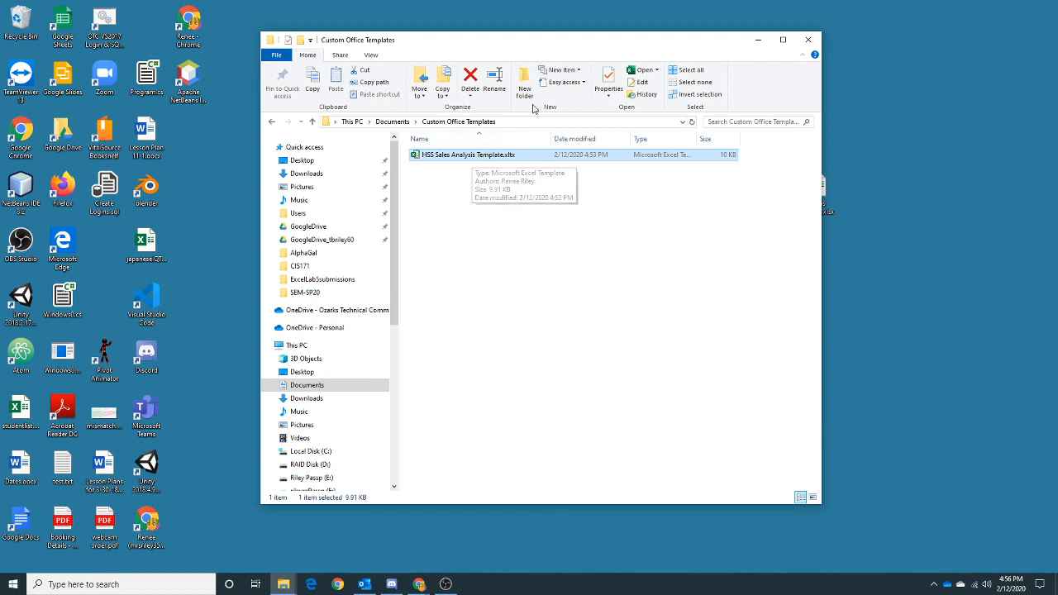
- Set the HSS Sales Analysis Template.xltx file's attributes to Read-only in its Properties and apply
right_click(483, 162)
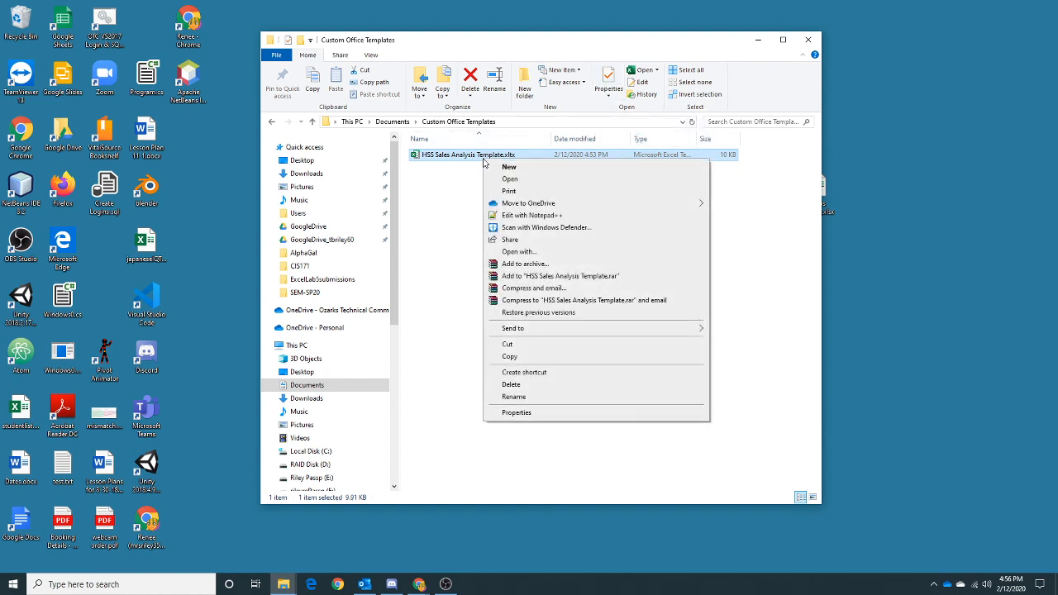
click(543, 416)
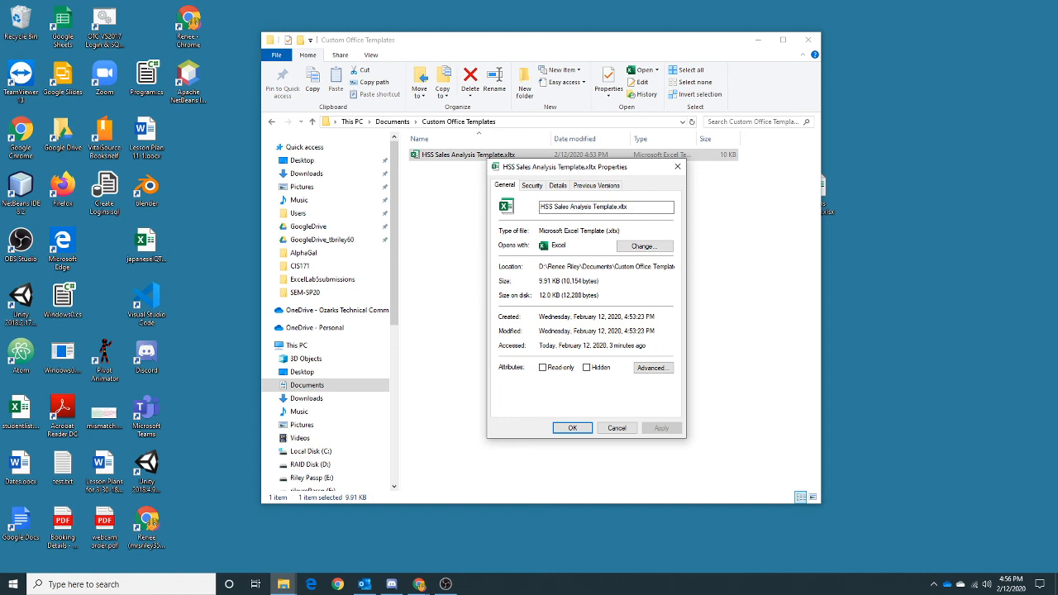
click(543, 368)
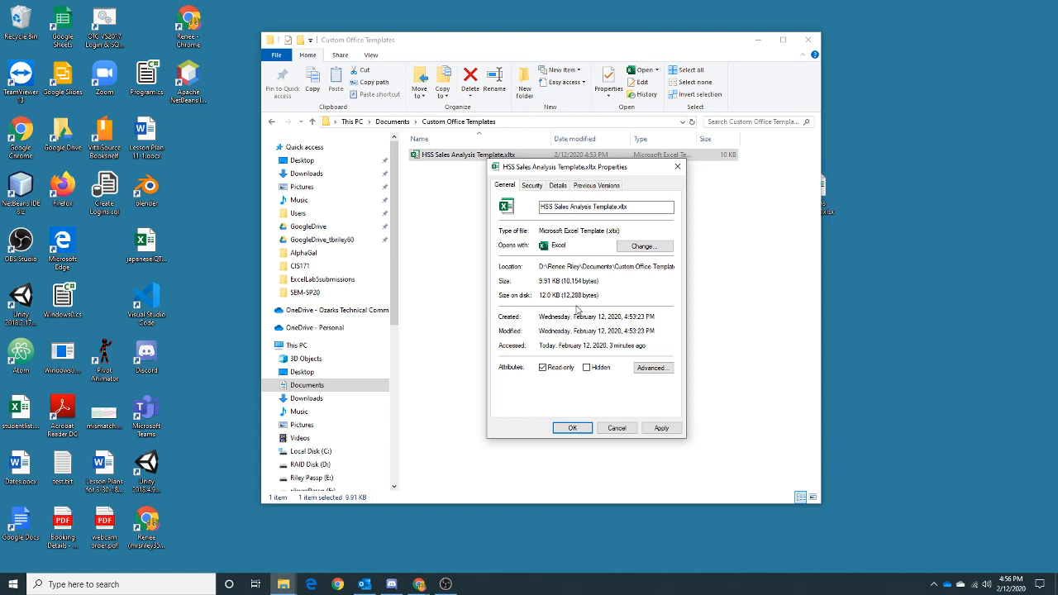
click(571, 428)
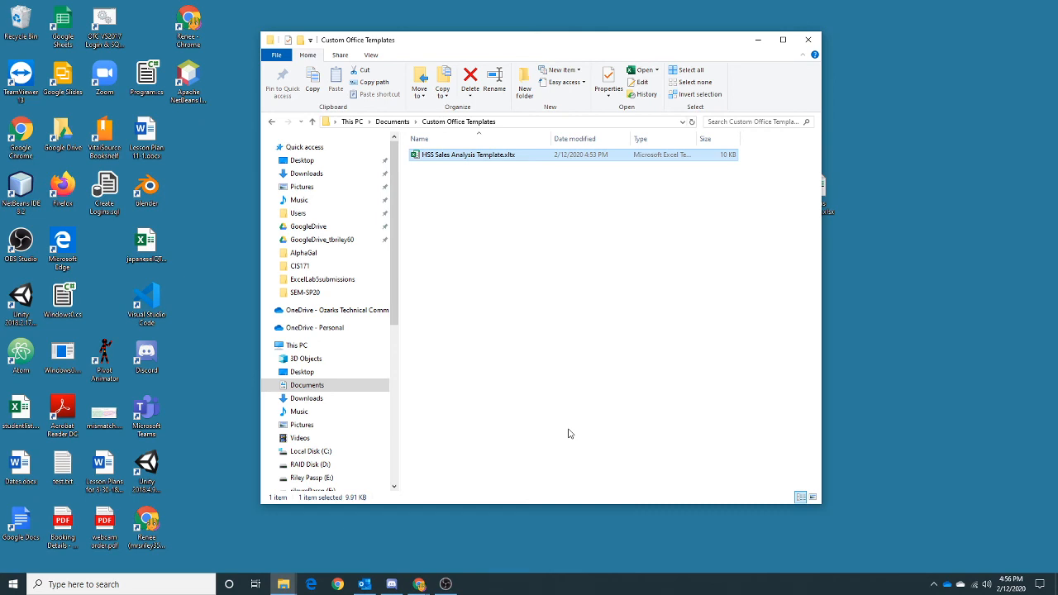